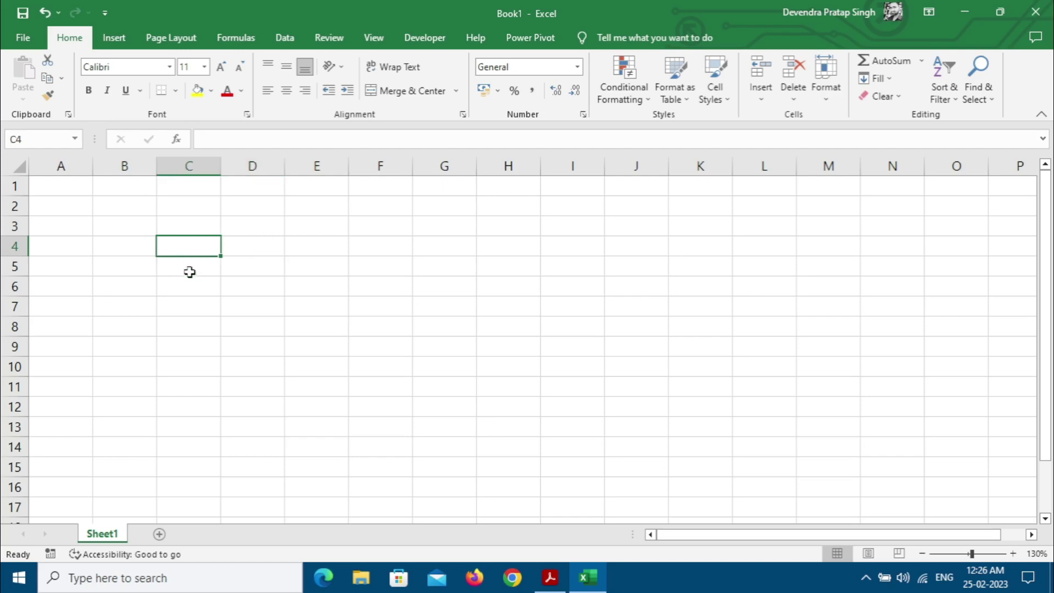
# Step: Add two new blank worksheets after Sheet1
pyautogui.click(159, 535)
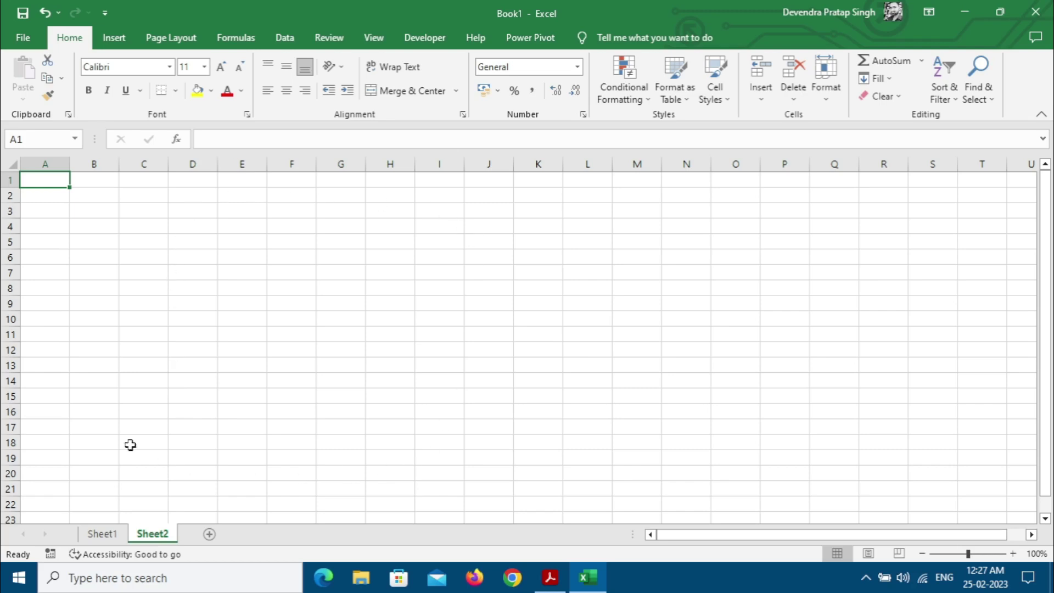
pyautogui.click(196, 333)
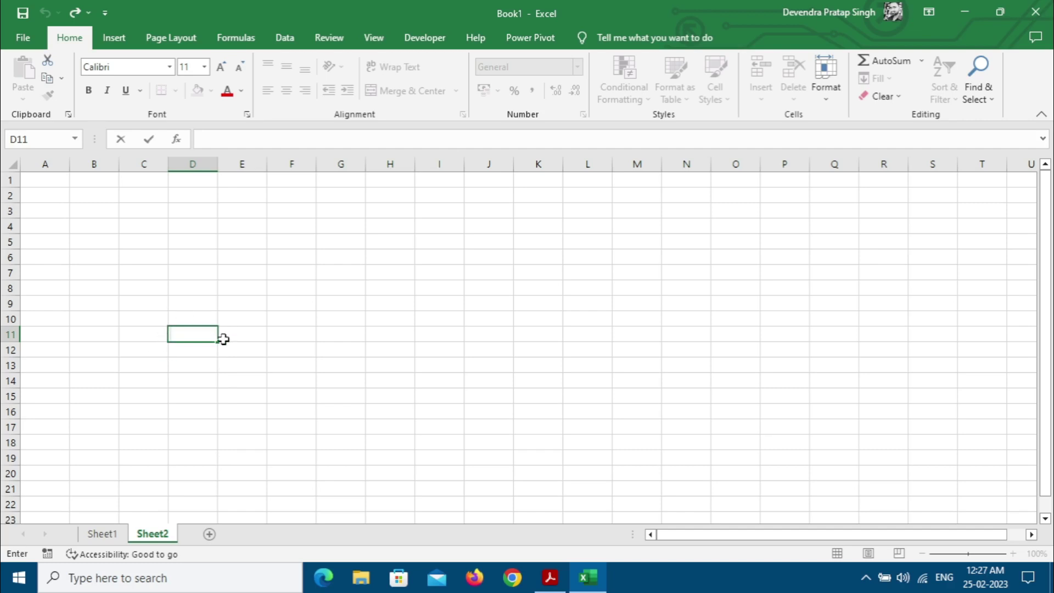
pyautogui.click(203, 288)
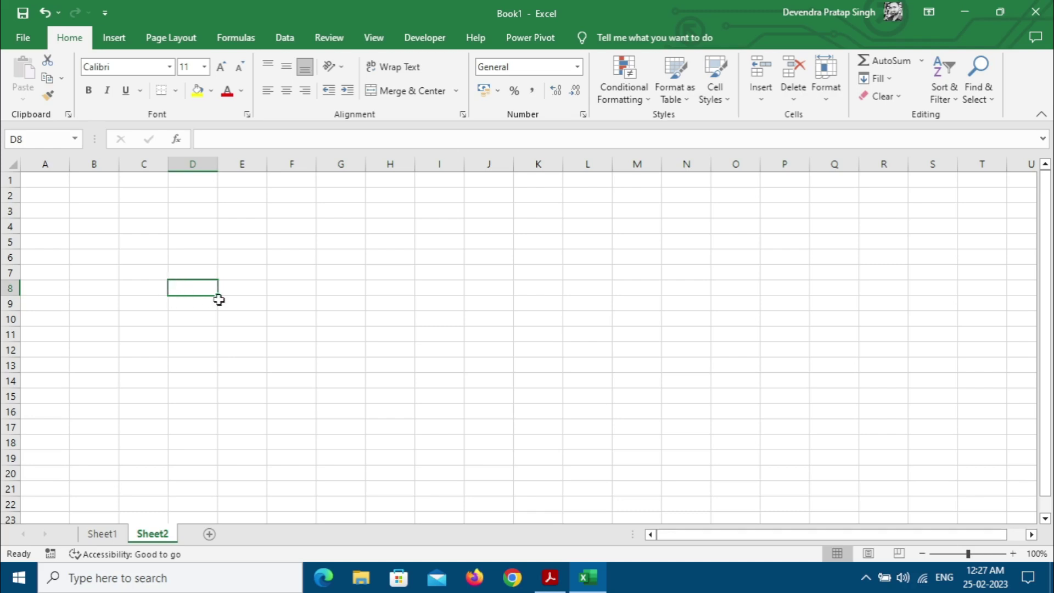
pyautogui.click(210, 535)
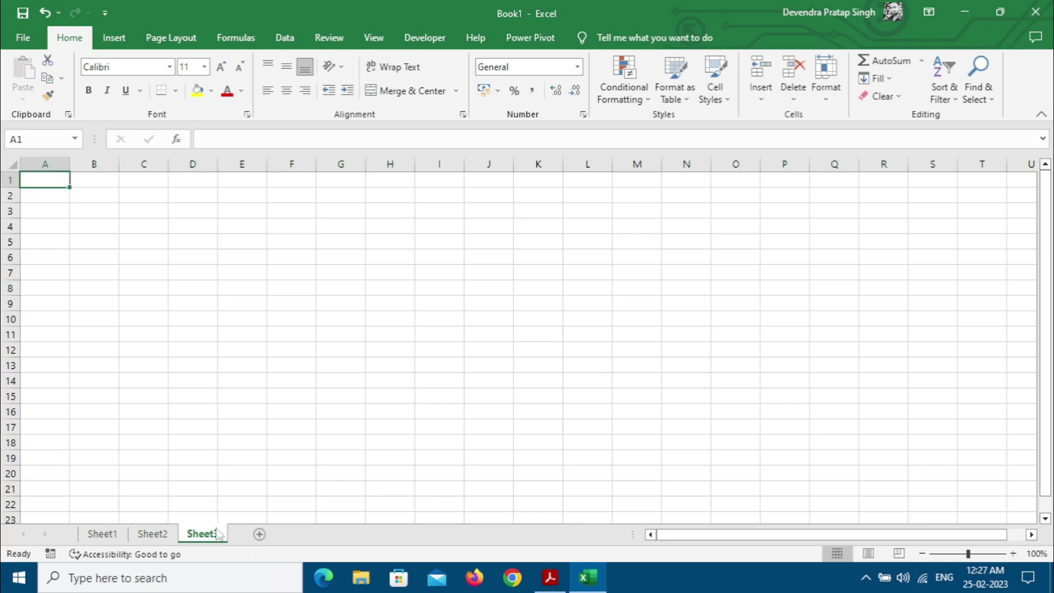
# Step: Insert another blank worksheet in front of Sheet3
pyautogui.click(184, 416)
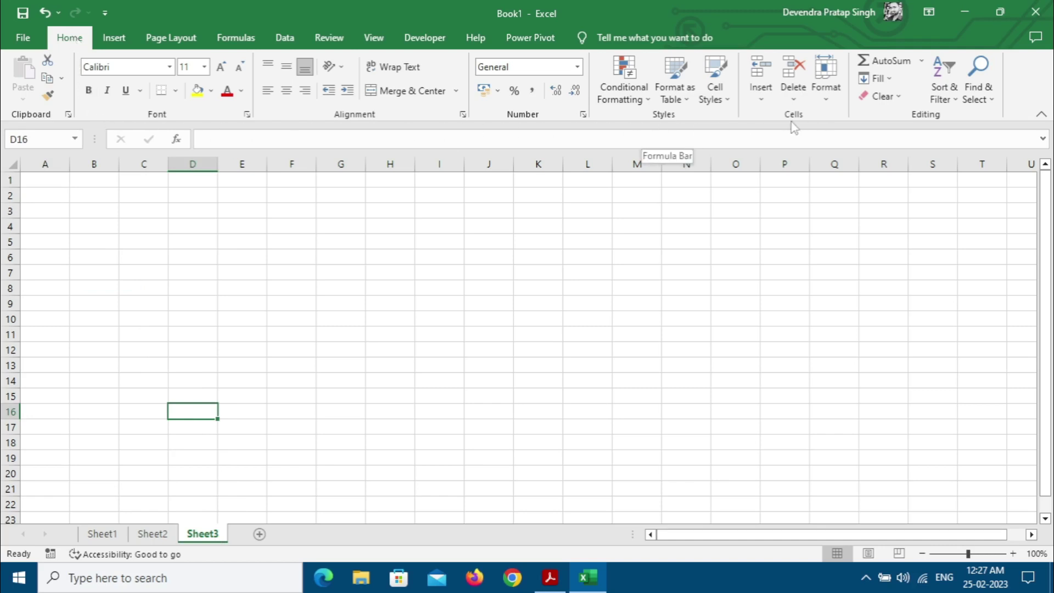
pyautogui.click(755, 104)
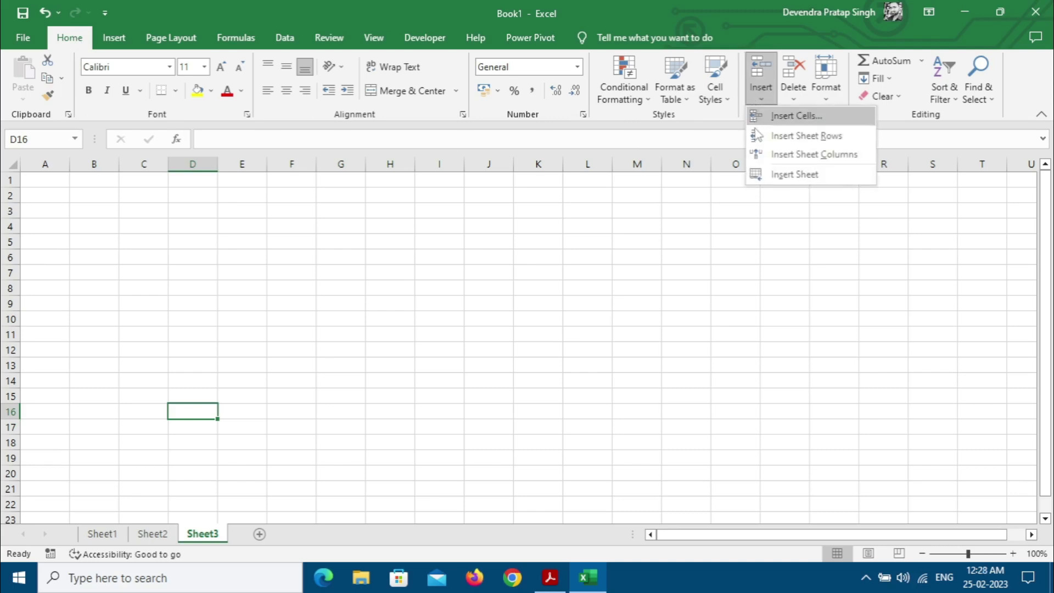
pyautogui.click(766, 175)
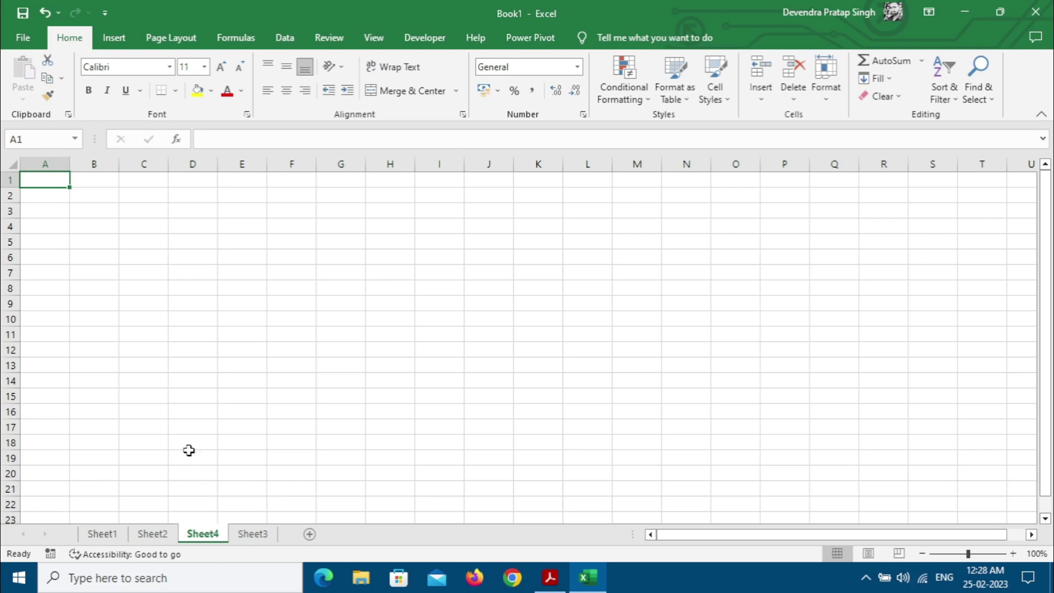
# Step: Enter the text "SHIFT + F11" in cell D9 of the newly inserted worksheet
pyautogui.click(210, 301)
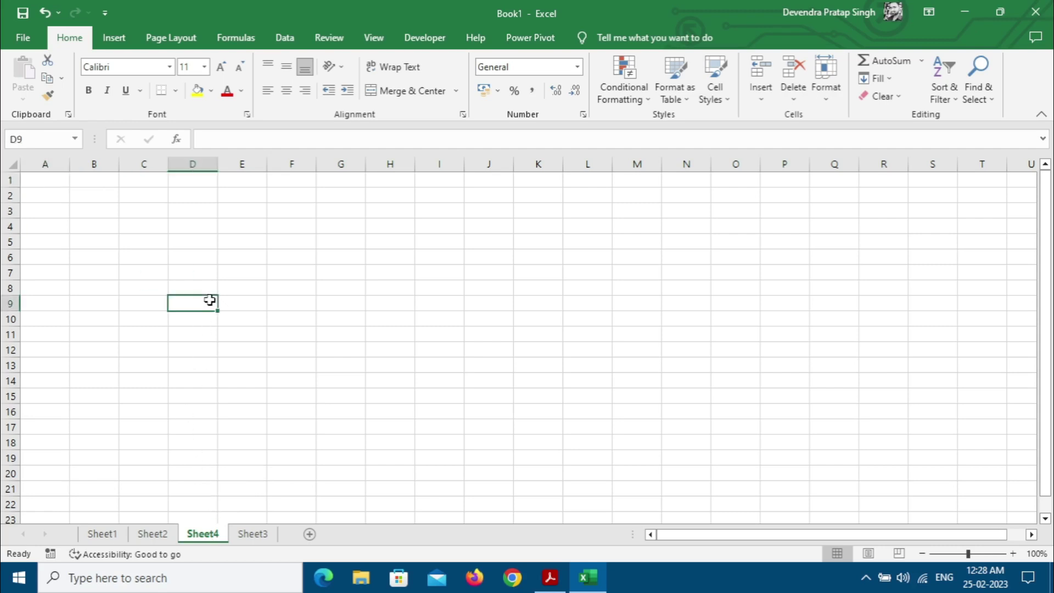
pyautogui.write('SHIF')
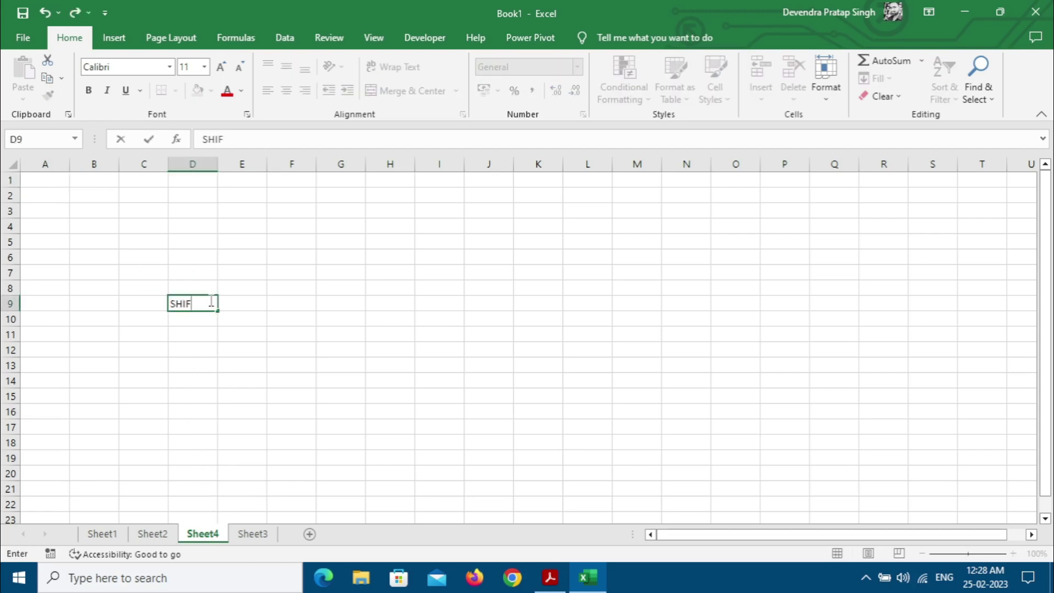
pyautogui.write('T + F11')
pyautogui.press('Return')
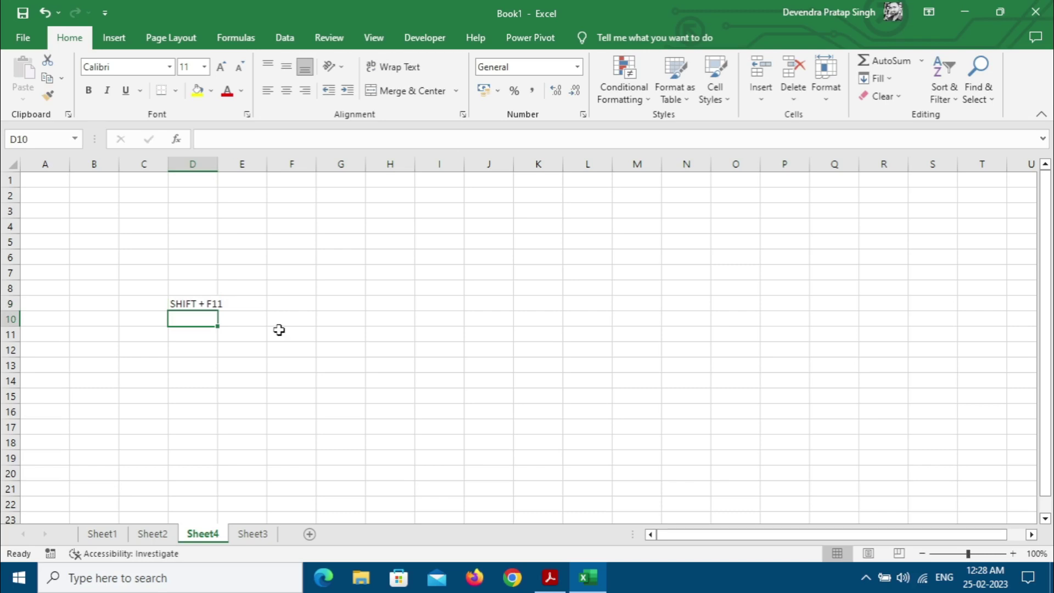
# Step: Insert three more blank worksheets in front of Sheet4
pyautogui.hotkey('shift', 'F11')
pyautogui.hotkey('shift', 'F11')
pyautogui.hotkey('shift', 'F11')
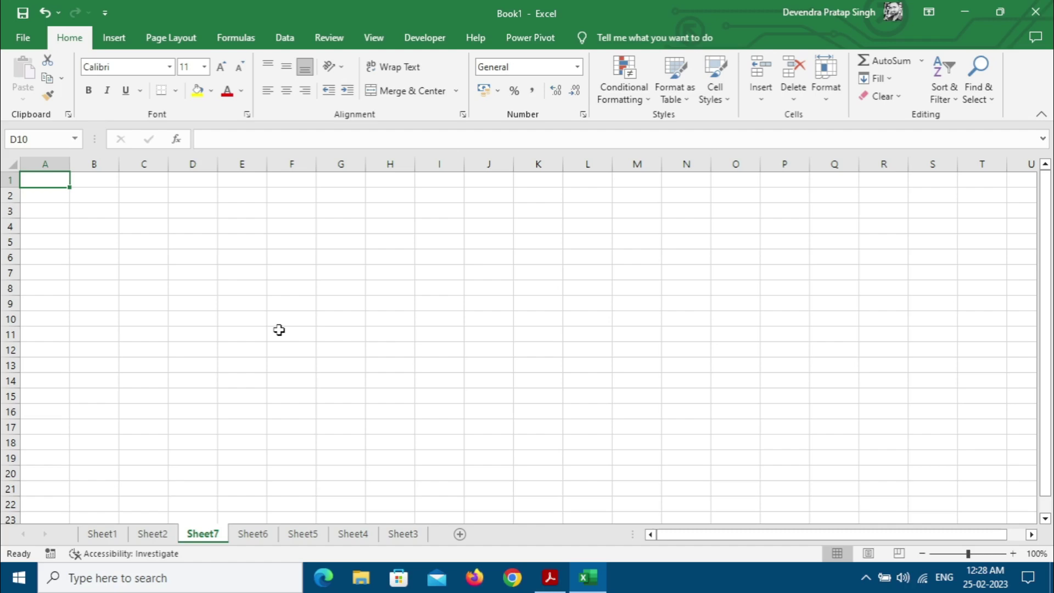
# Step: Delete the worksheets Sheet7 and Sheet6 from the workbook
pyautogui.hotkey('alt', 'Tab')
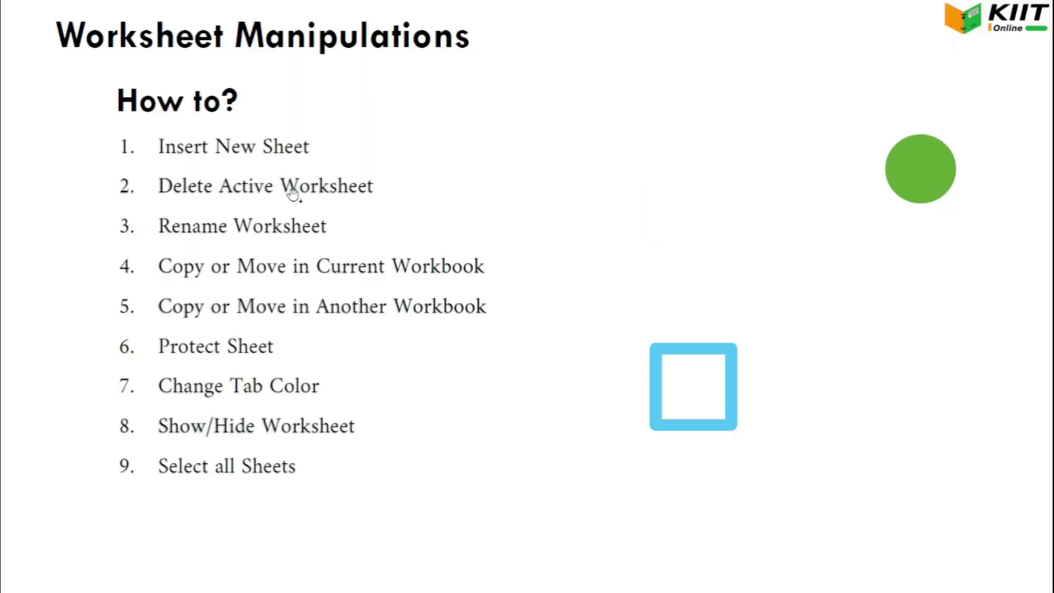
pyautogui.hotkey('alt', 'Tab')
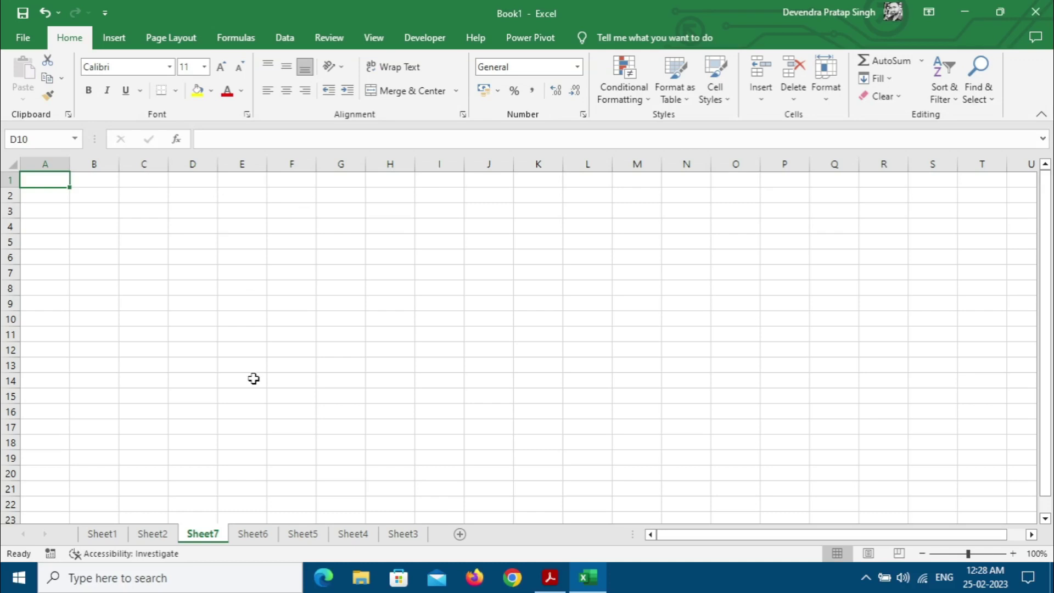
pyautogui.rightClick(206, 539)
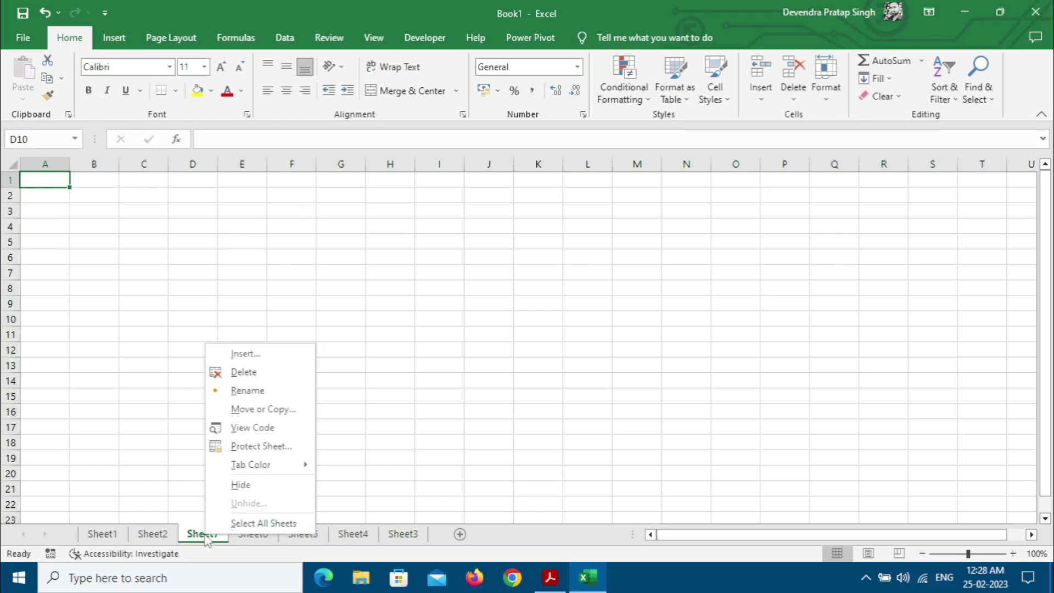
pyautogui.click(245, 372)
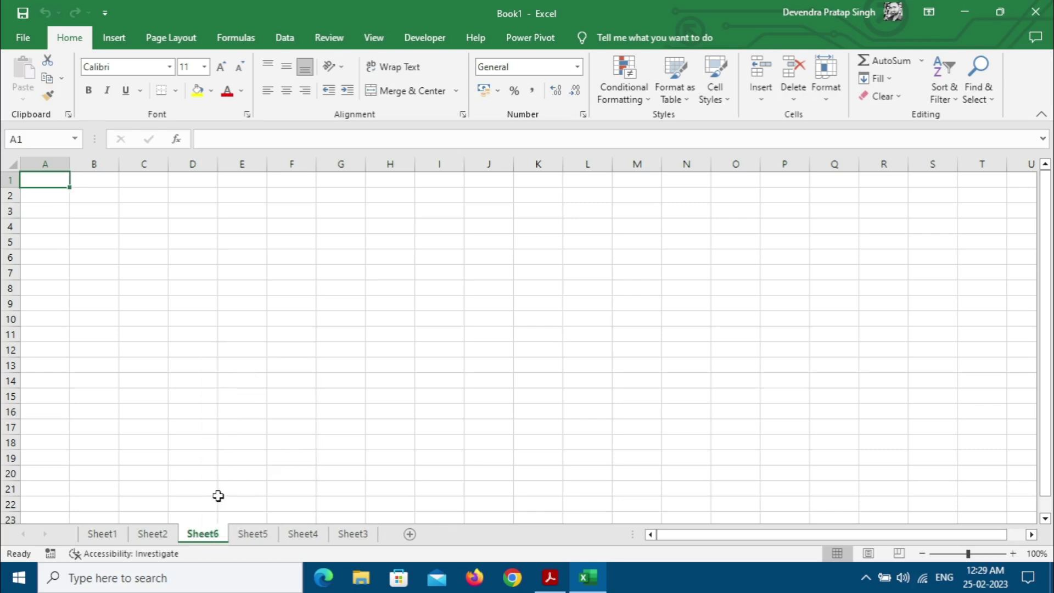
pyautogui.rightClick(213, 540)
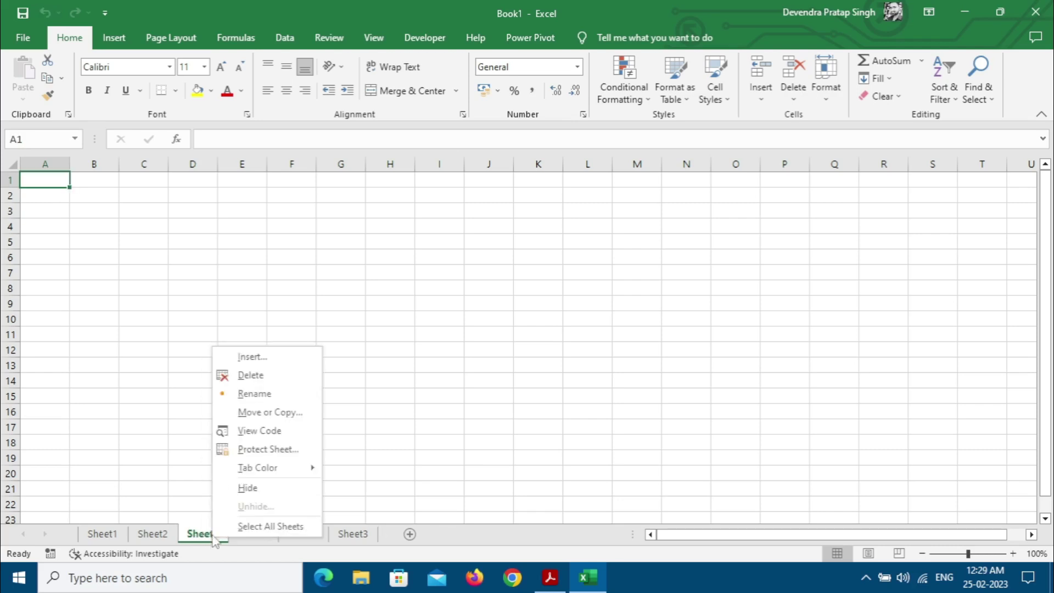
pyautogui.click(249, 375)
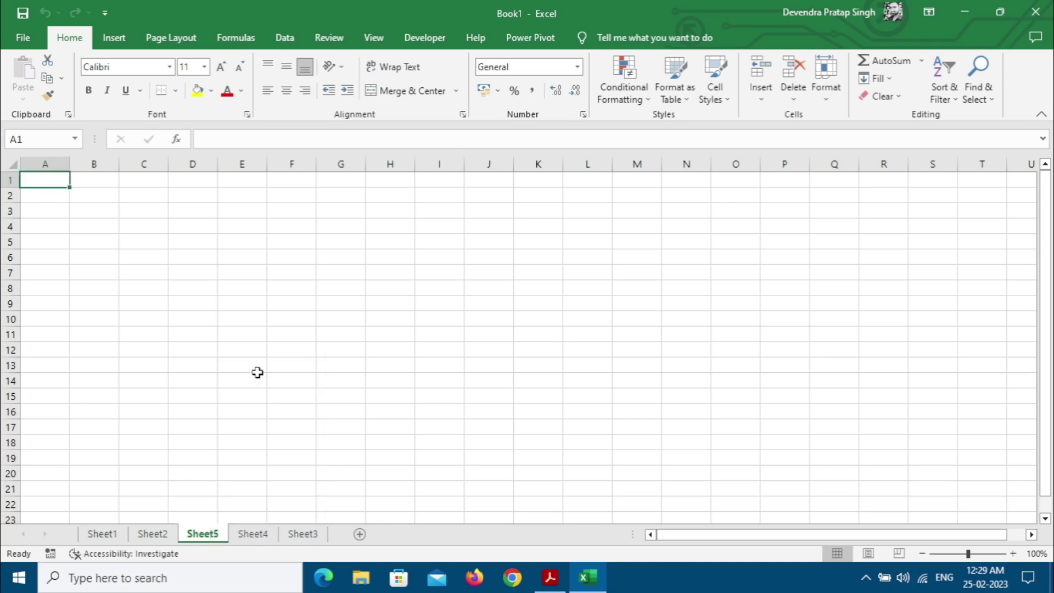
# Step: Make Sheet5 the active worksheet and delete it
pyautogui.click(102, 534)
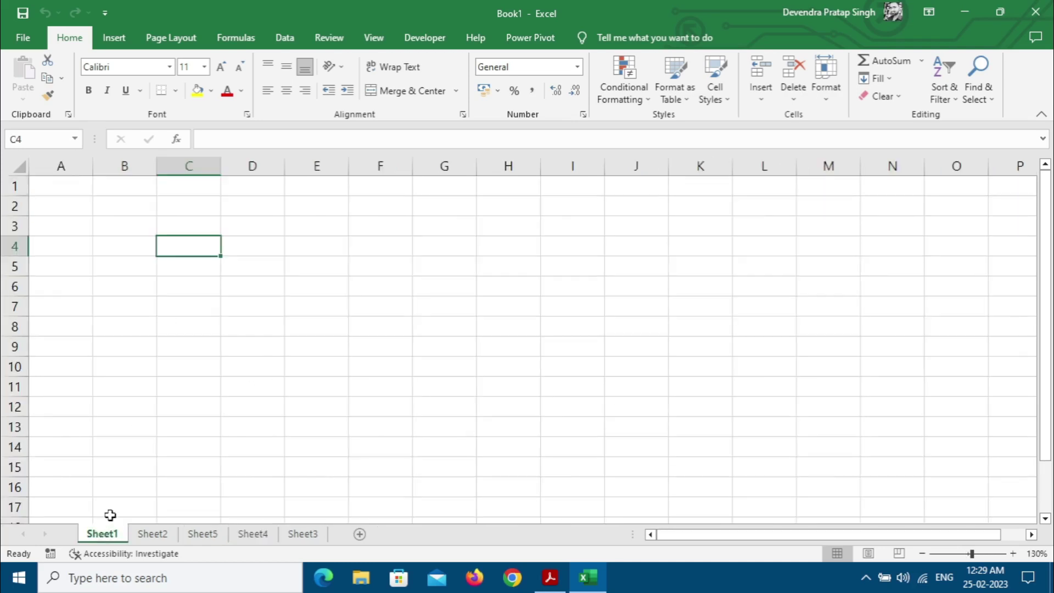
pyautogui.click(157, 535)
pyautogui.click(213, 537)
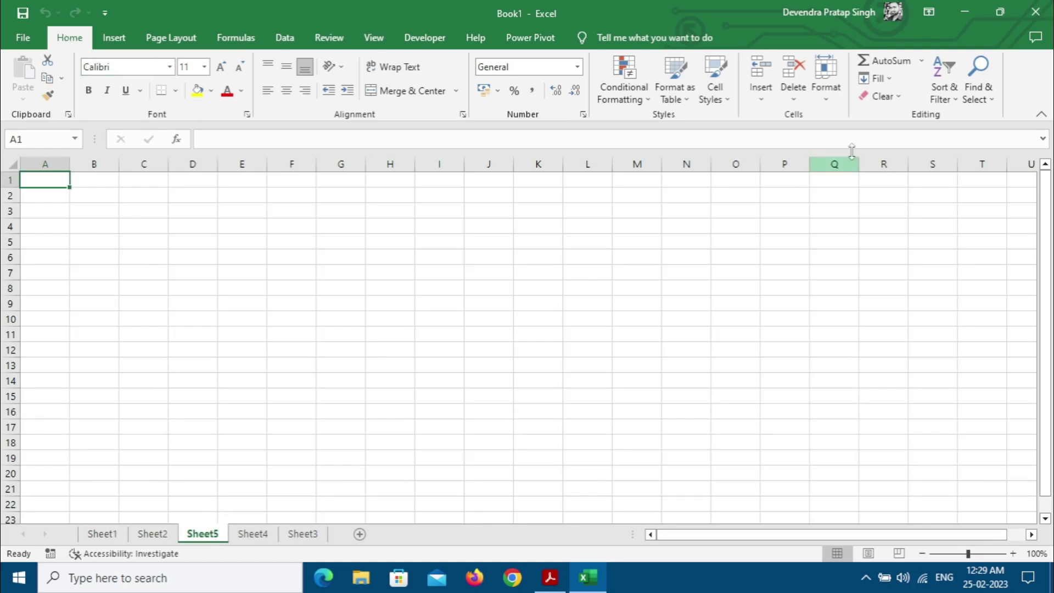
pyautogui.click(800, 101)
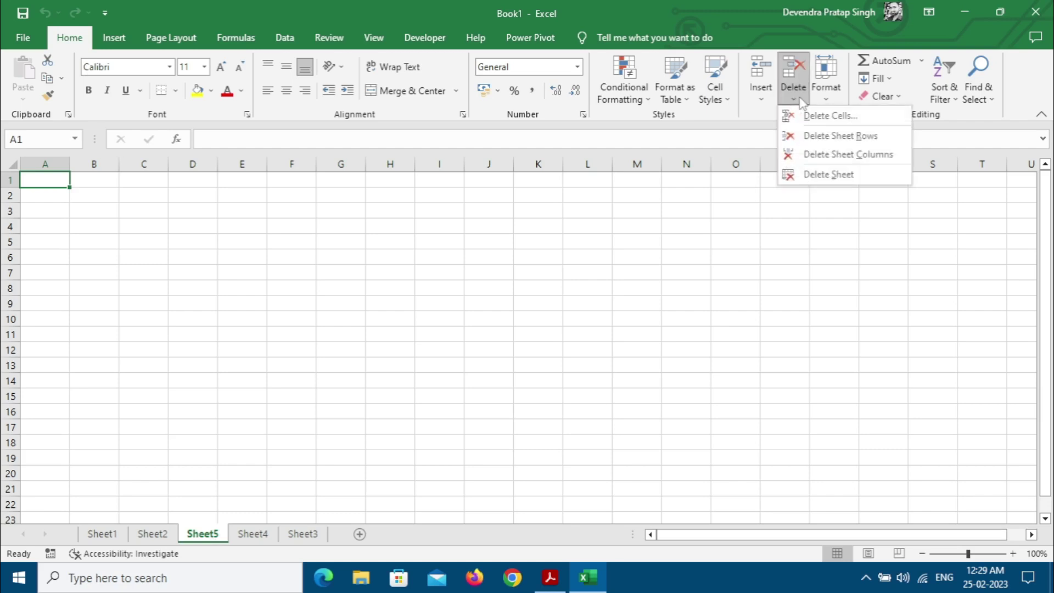
pyautogui.click(819, 175)
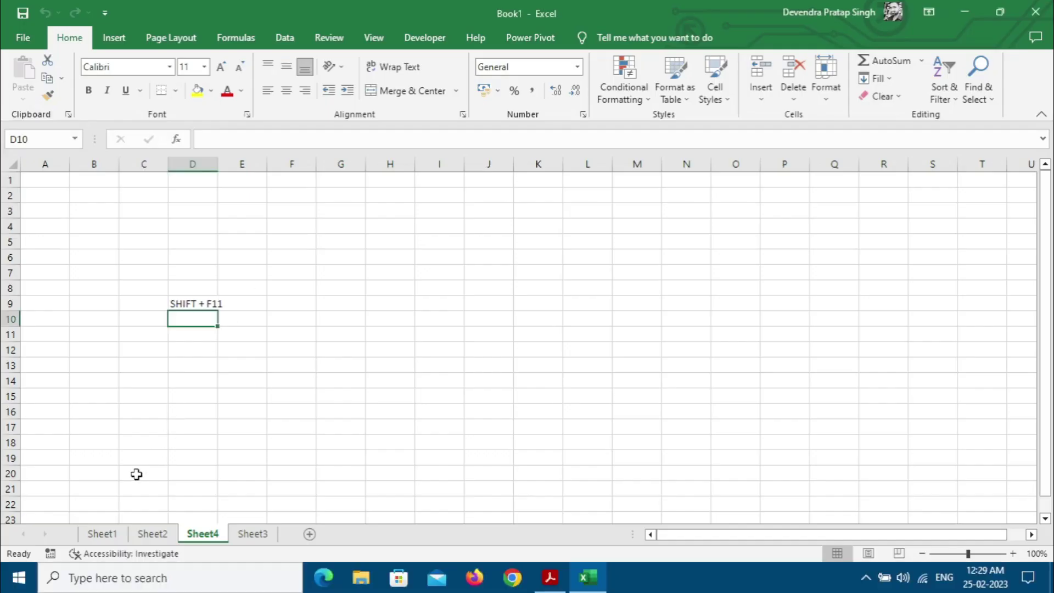
# Step: Rename the worksheet Sheet1 as "OFFICE RECORD"
pyautogui.click(108, 536)
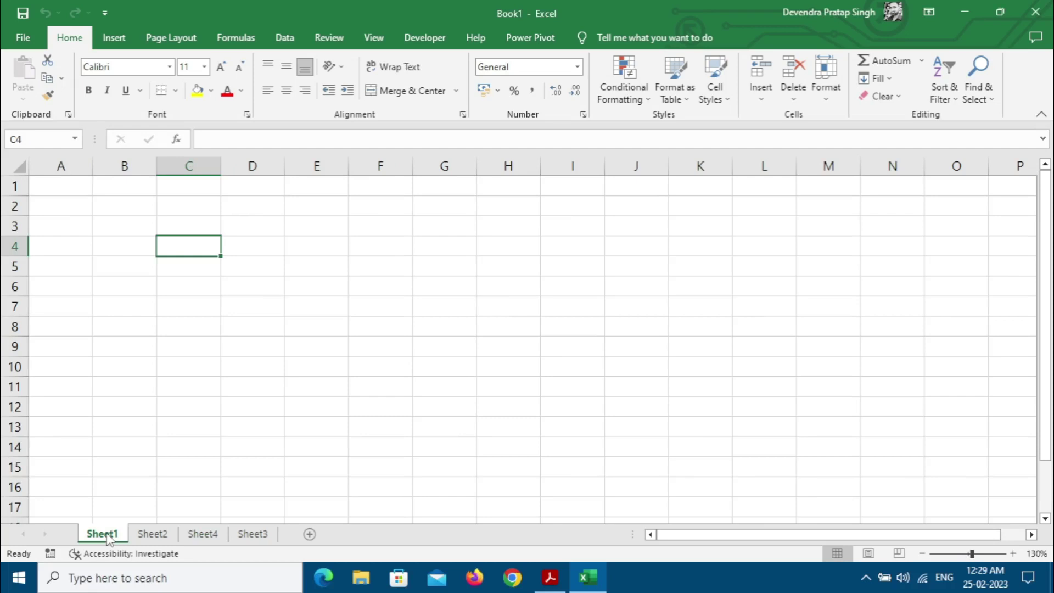
pyautogui.rightClick(108, 538)
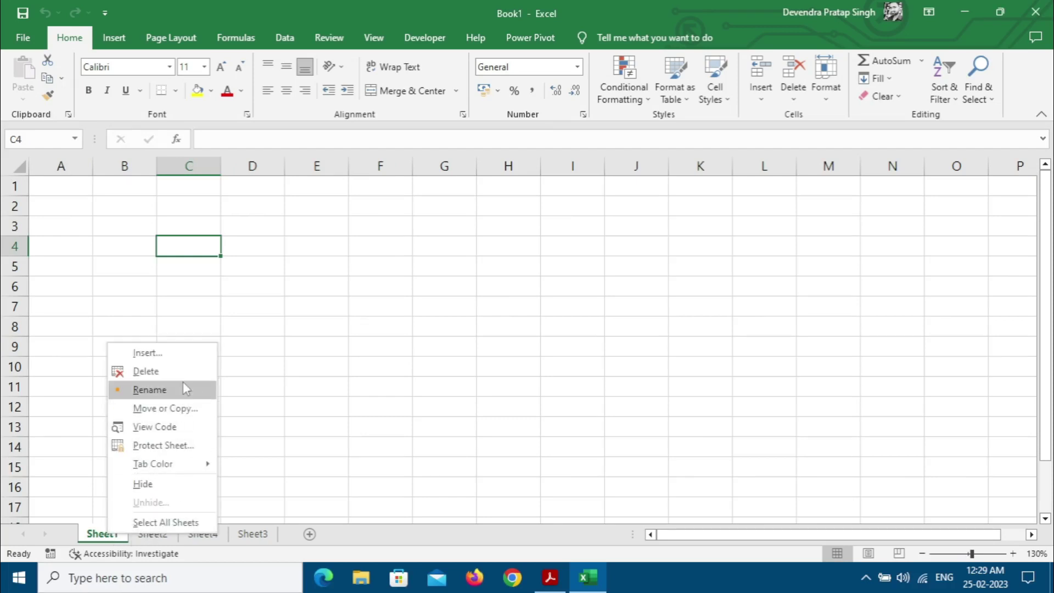
pyautogui.click(150, 390)
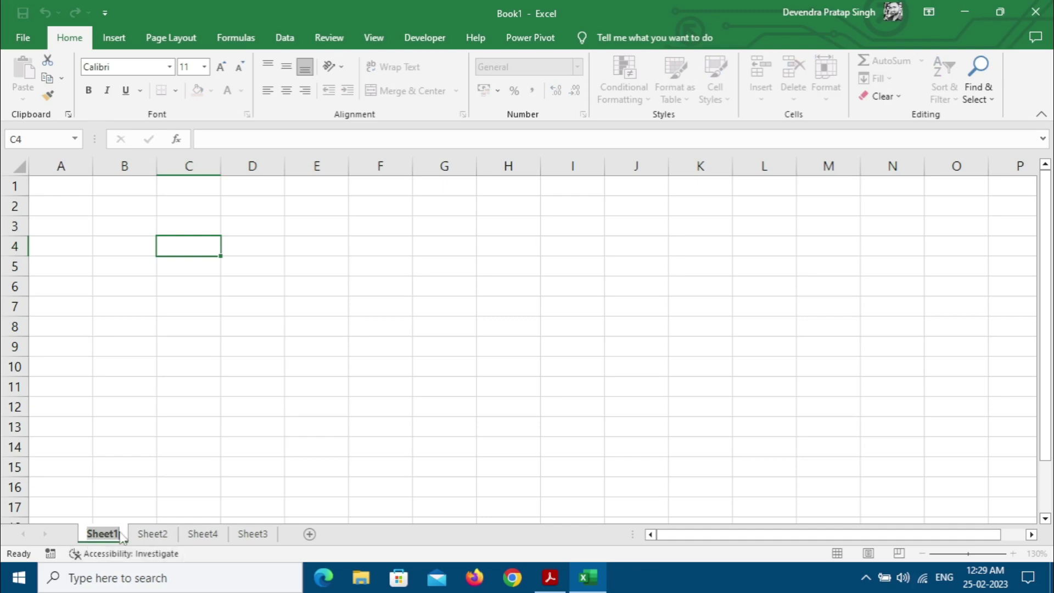
pyautogui.write('OFFICE')
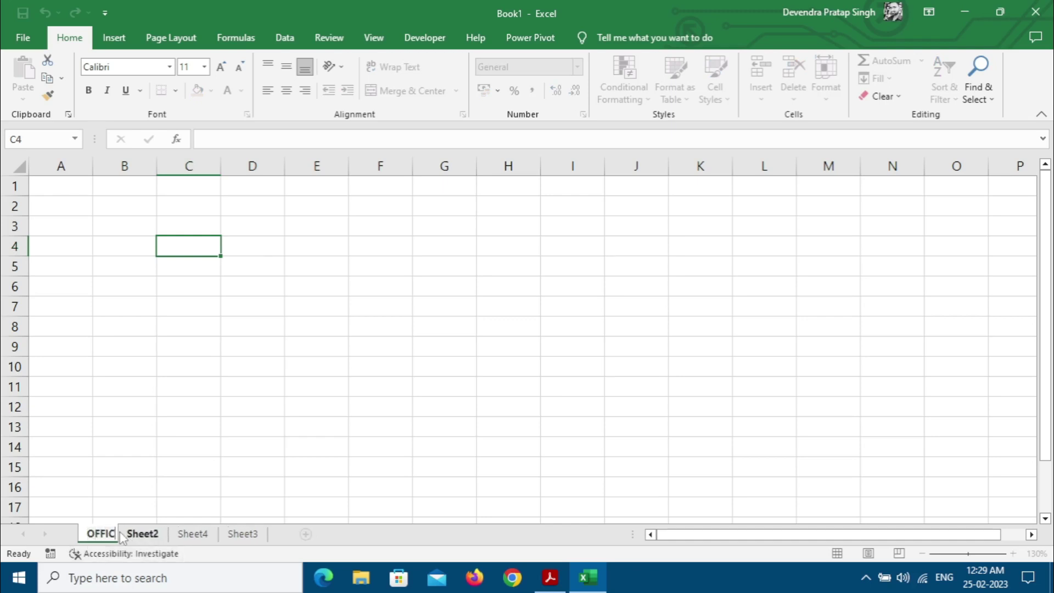
pyautogui.write(' RECORD')
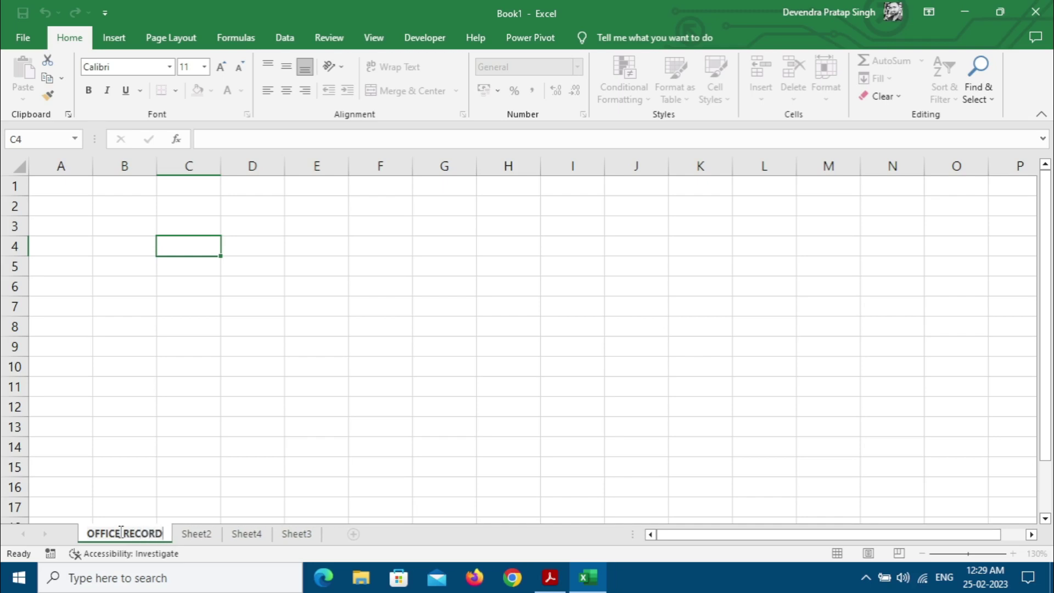
pyautogui.press('Return')
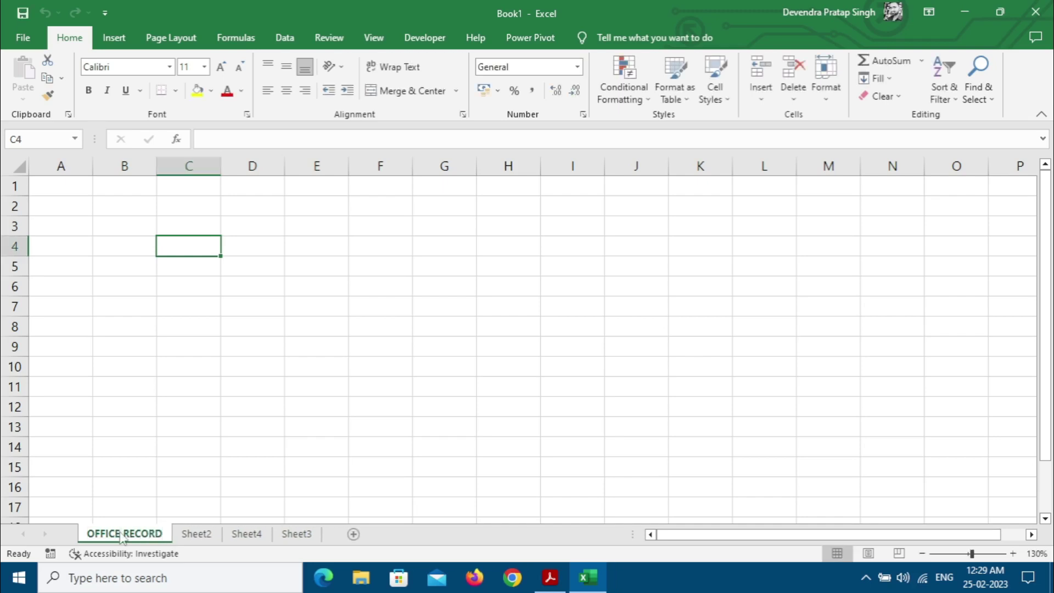
# Step: Rename the worksheet Sheet2 as "ATTENDANCE"
pyautogui.rightClick(197, 544)
pyautogui.click(251, 400)
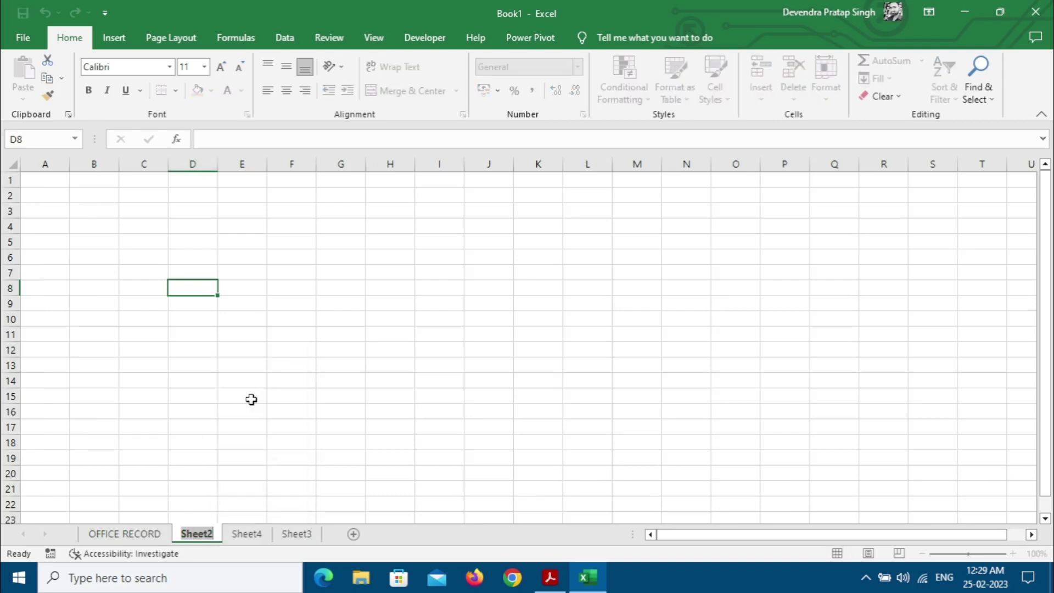
pyautogui.write('ATT')
pyautogui.write('ENDANCE')
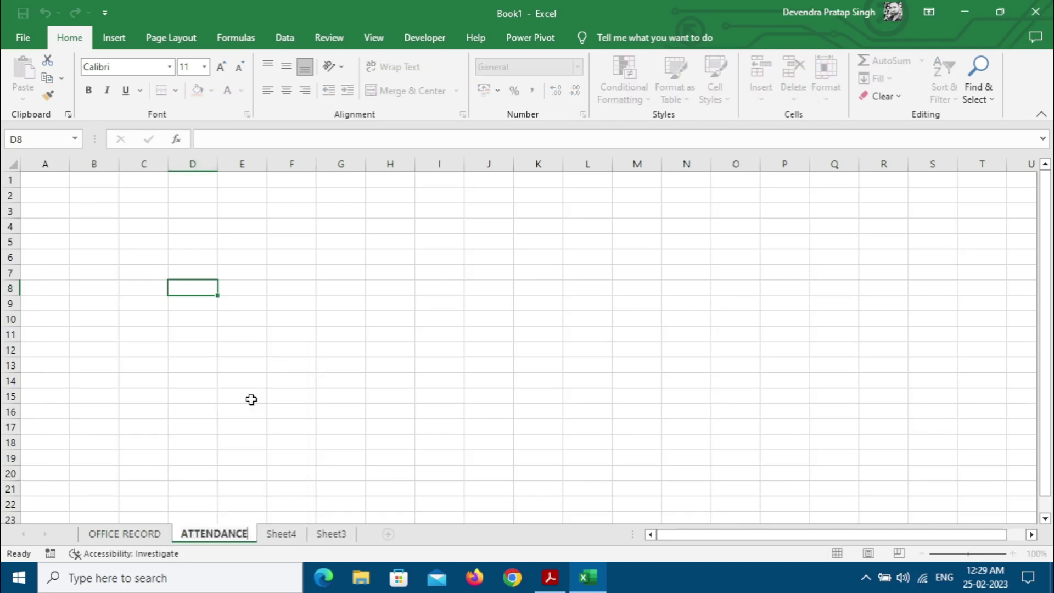
pyautogui.press('Return')
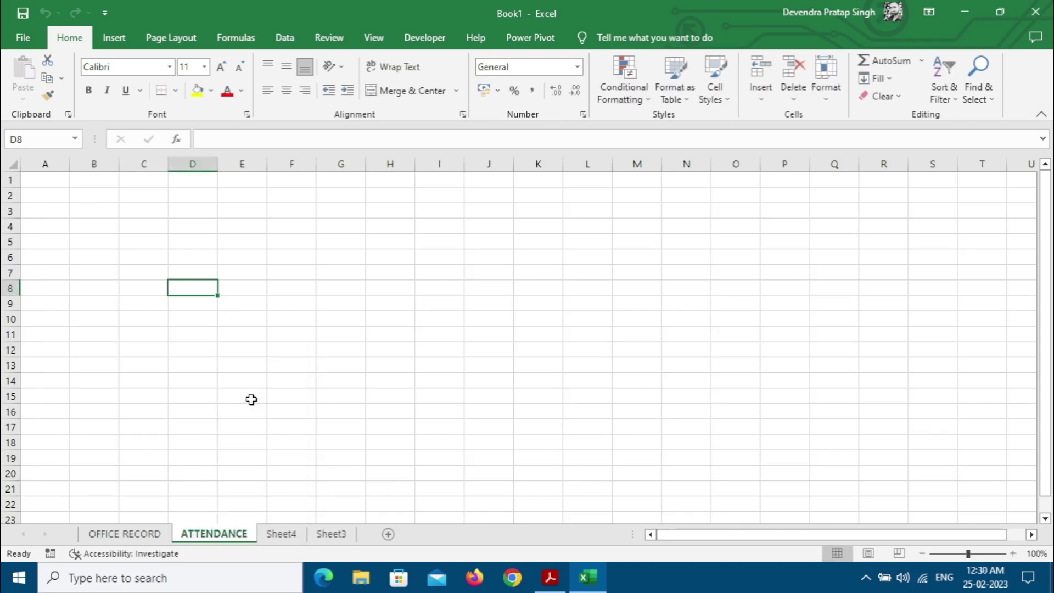
# Step: Rename the worksheet Sheet4 as "XYT"
pyautogui.click(282, 535)
pyautogui.rightClick(287, 535)
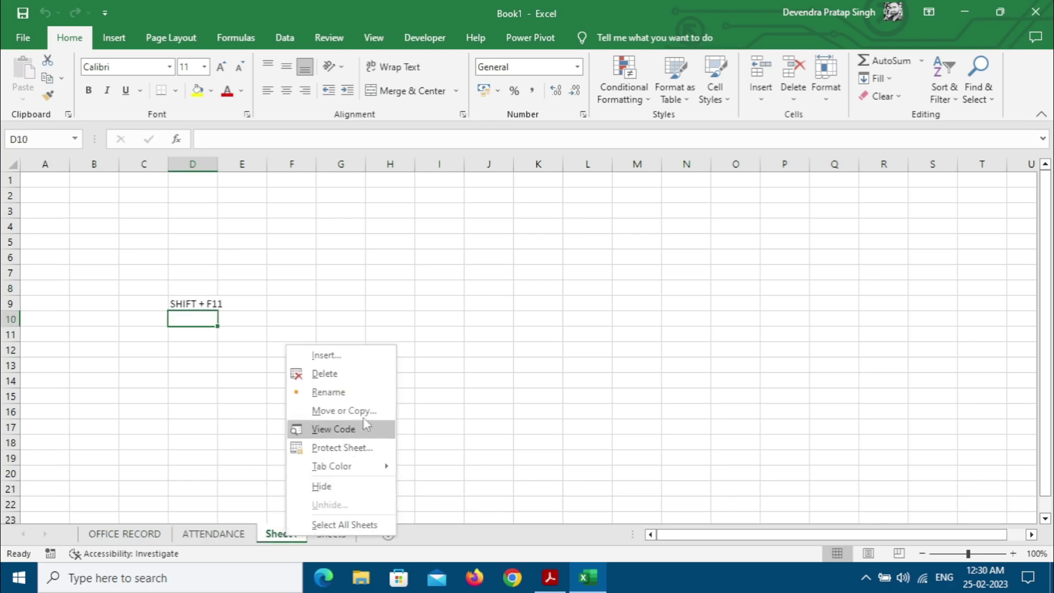
pyautogui.click(363, 397)
pyautogui.click(354, 410)
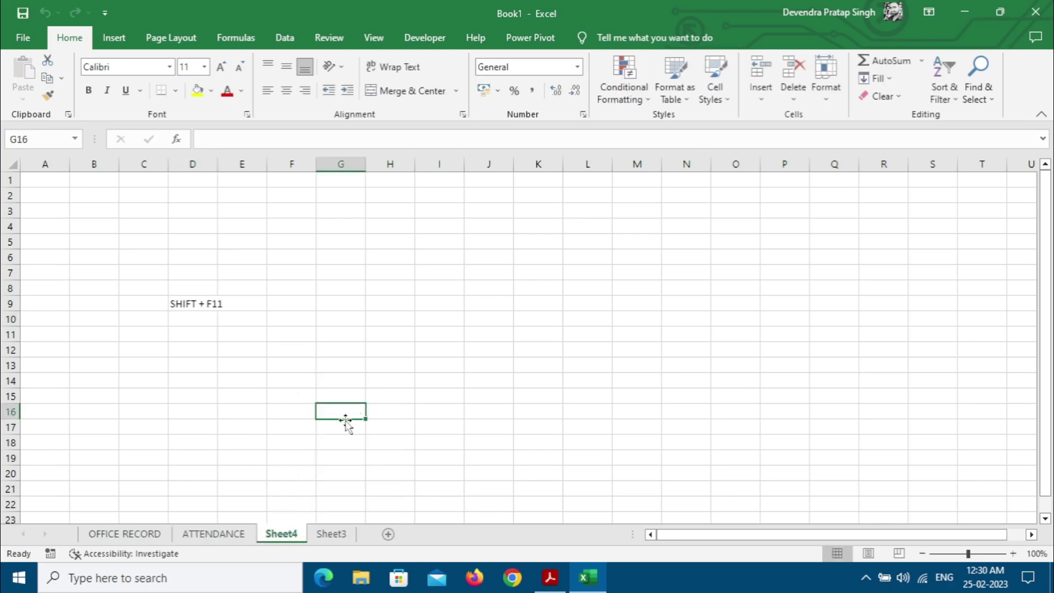
pyautogui.doubleClick(276, 536)
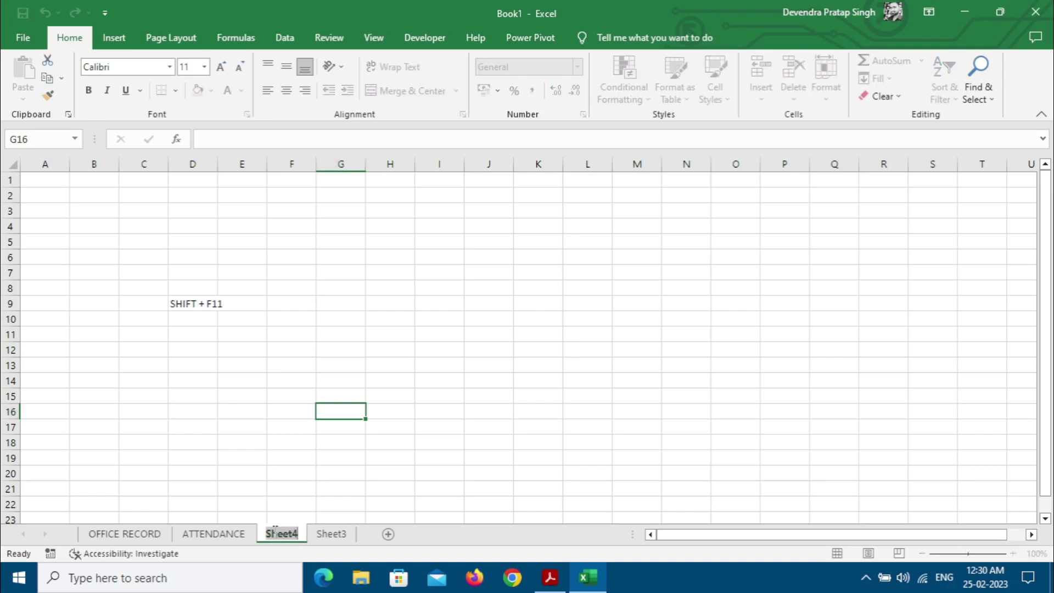
pyautogui.write('XYT')
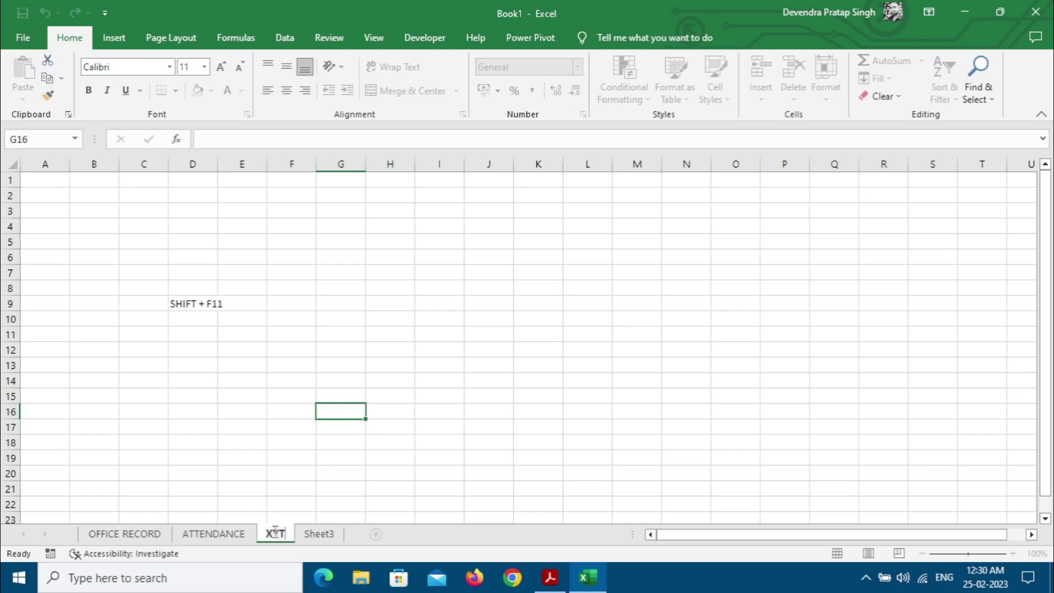
pyautogui.press('Return')
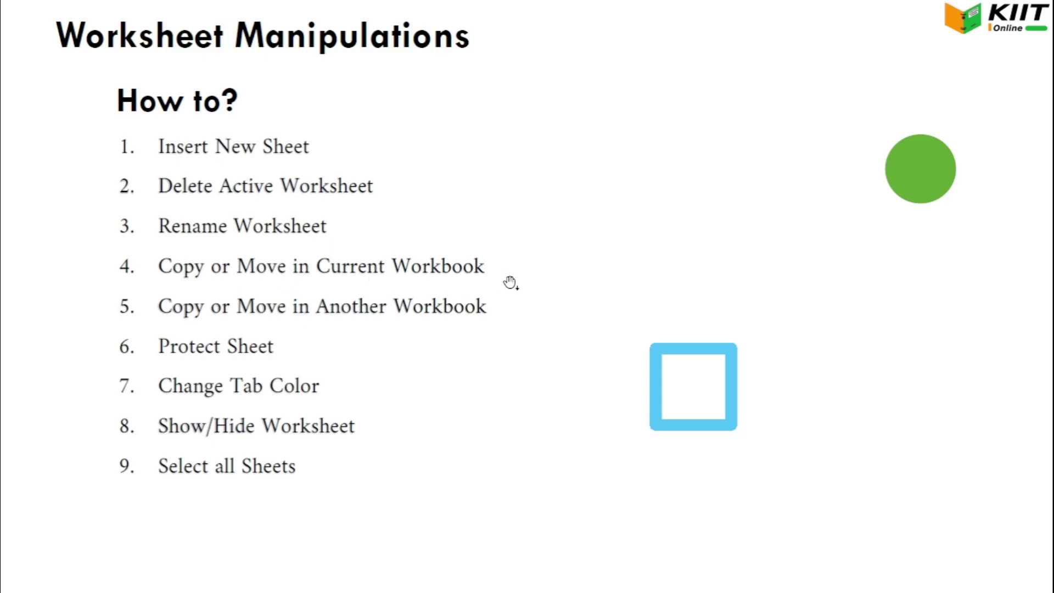
# Step: Switch to the Excel workbook and move the OFFICE RECORD sheet to the end of Book1 using Move or Copy
pyautogui.hotkey('alt', 'Tab')
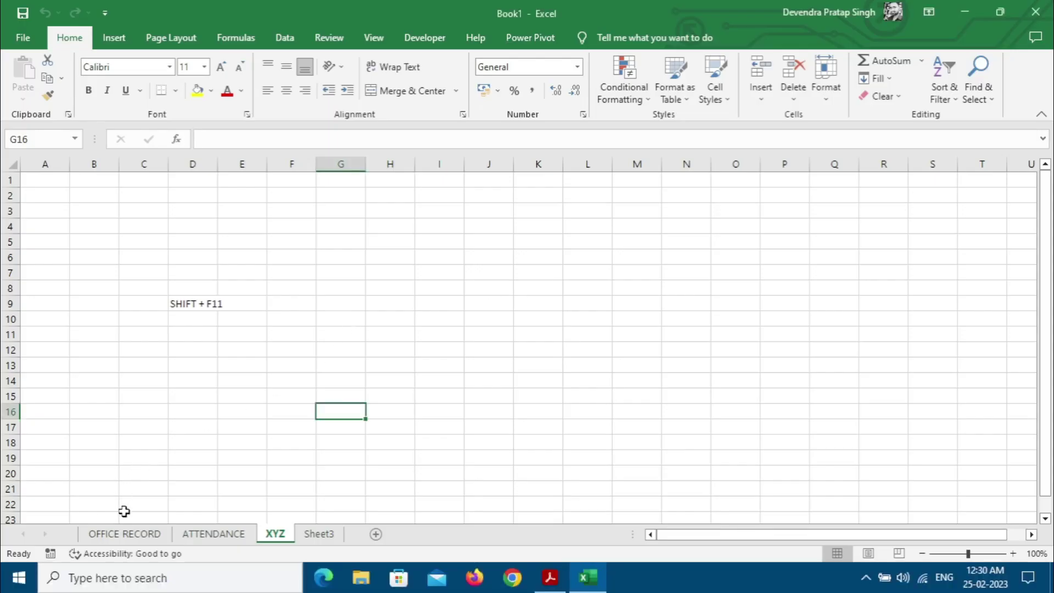
pyautogui.click(124, 534)
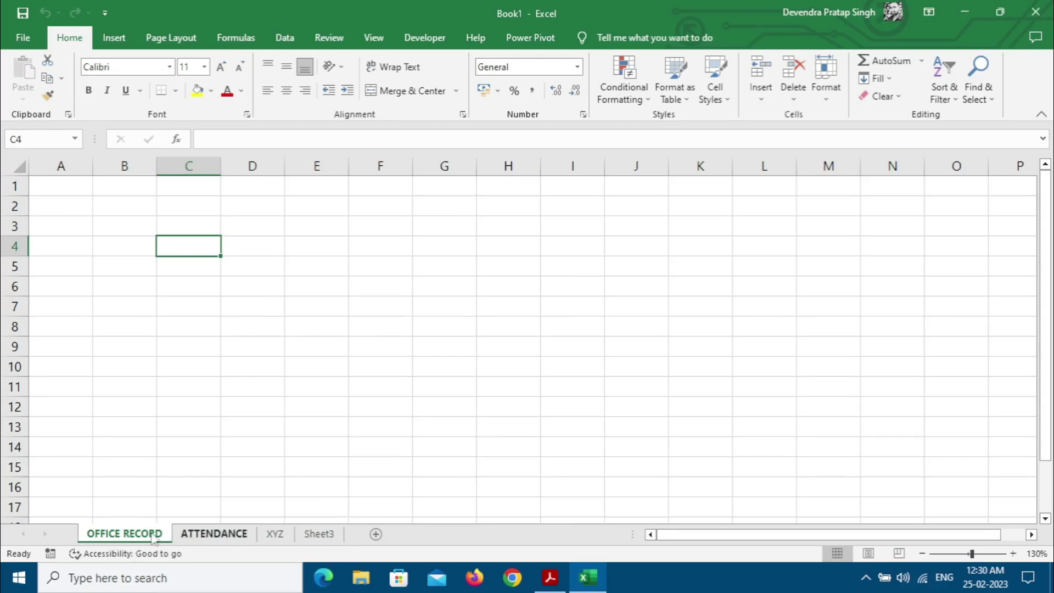
pyautogui.rightClick(127, 535)
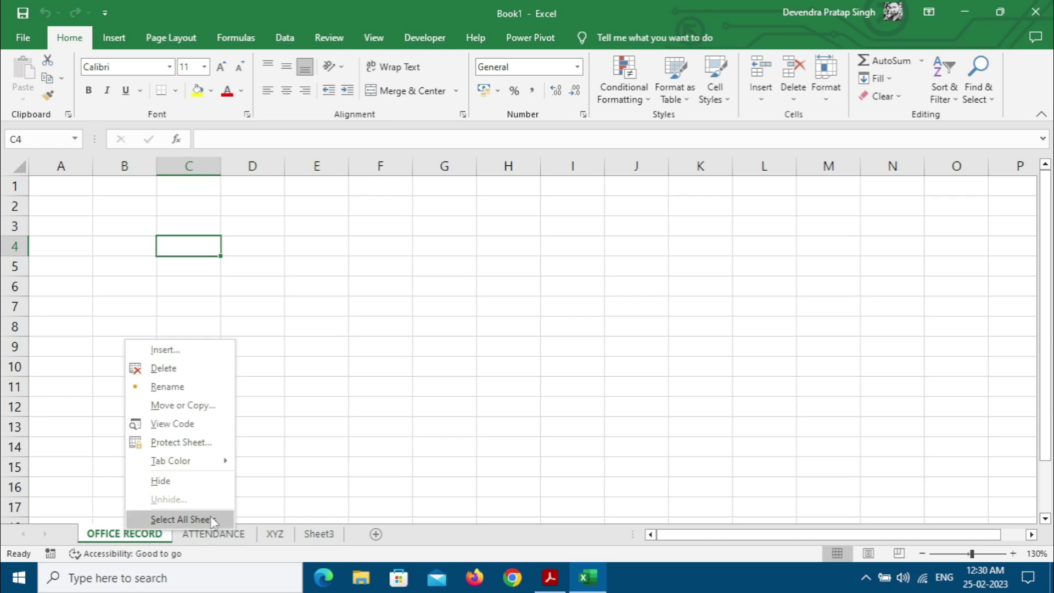
pyautogui.click(228, 412)
pyautogui.moveTo(219, 319); pyautogui.dragTo(200, 230)
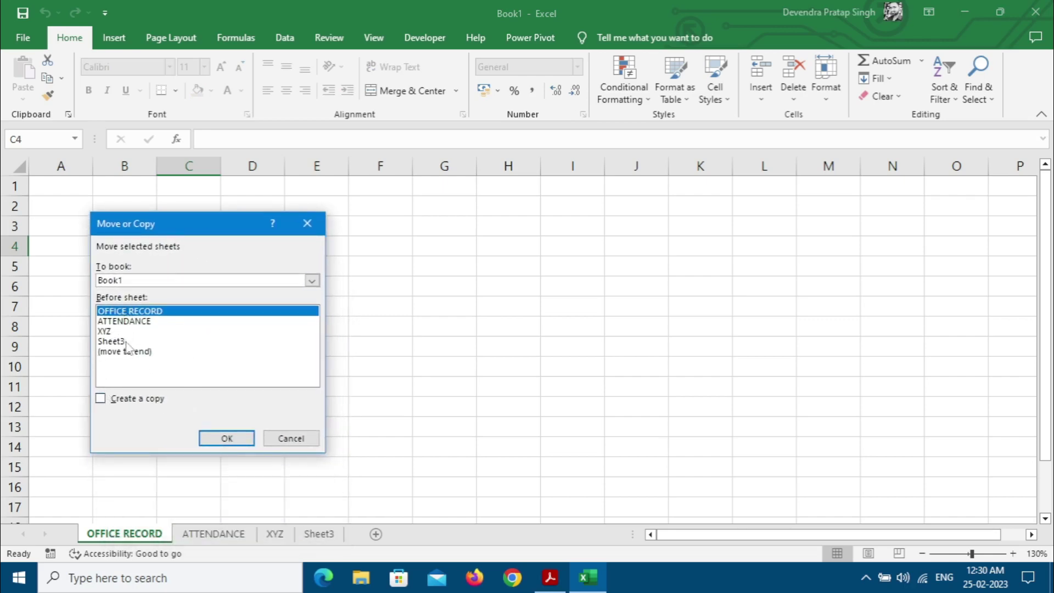
pyautogui.click(108, 354)
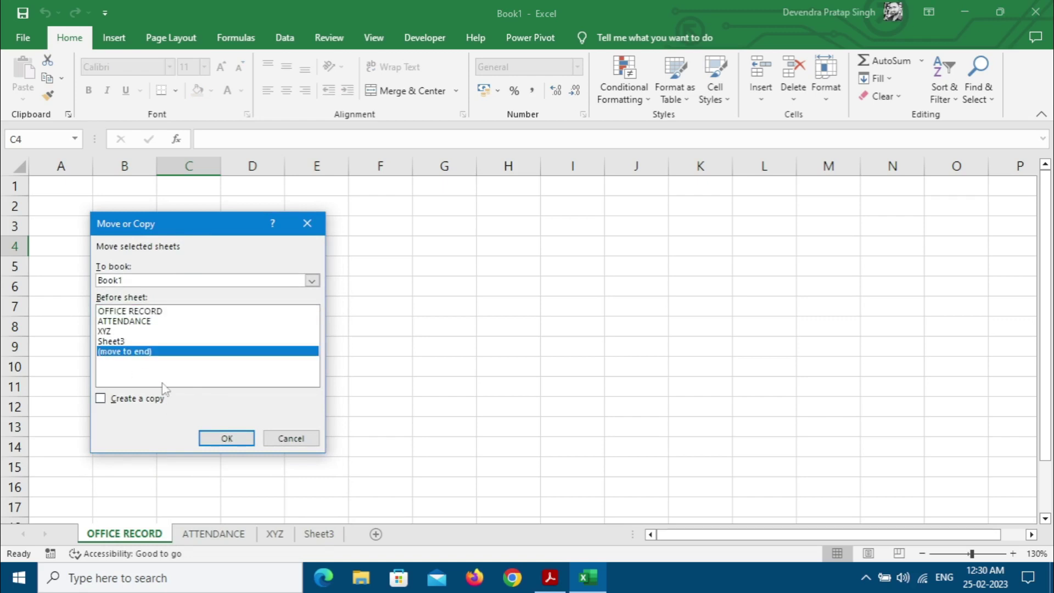
pyautogui.click(227, 439)
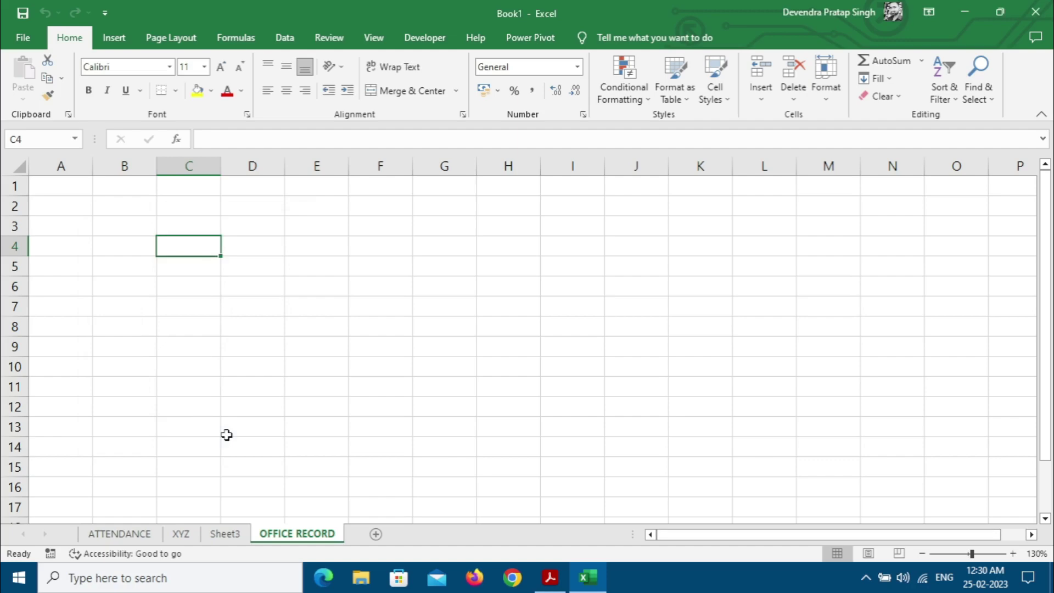
# Step: Move the OFFICE RECORD sheet before the ATTENDANCE sheet in Book1 using Move or Copy
pyautogui.rightClick(291, 541)
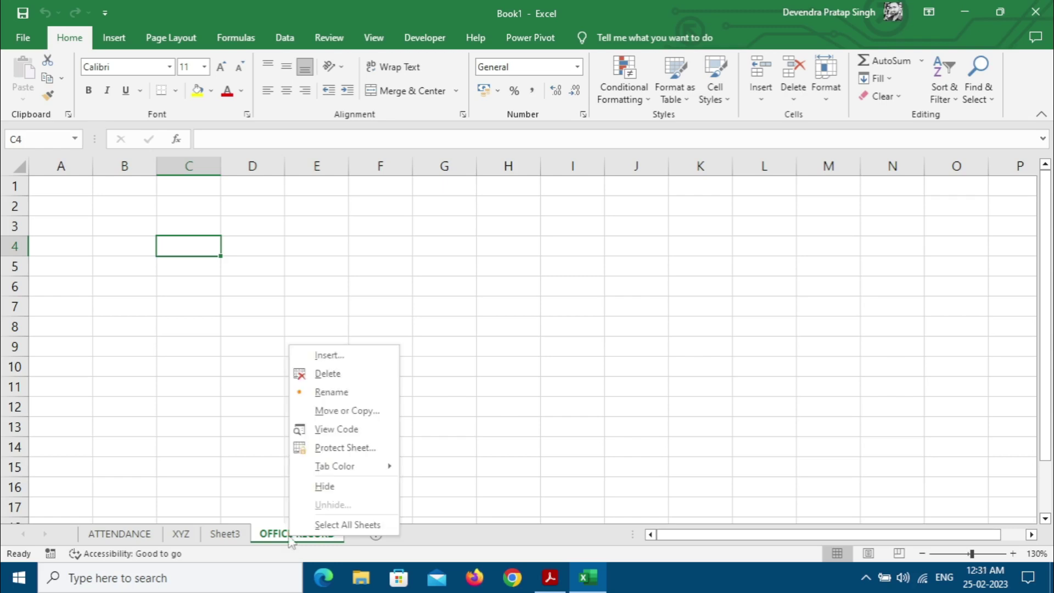
pyautogui.click(327, 411)
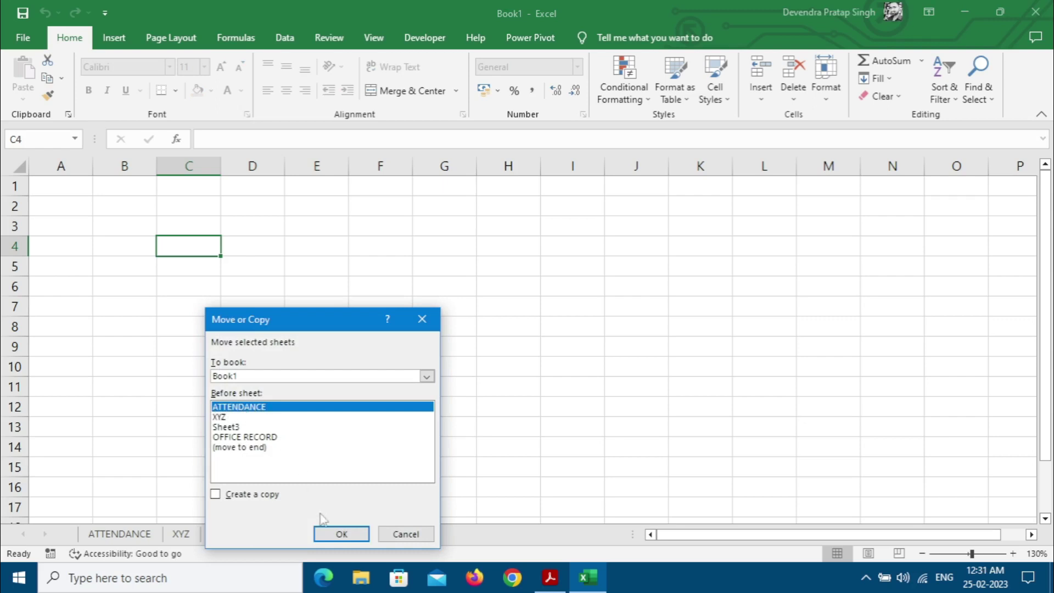
pyautogui.click(335, 535)
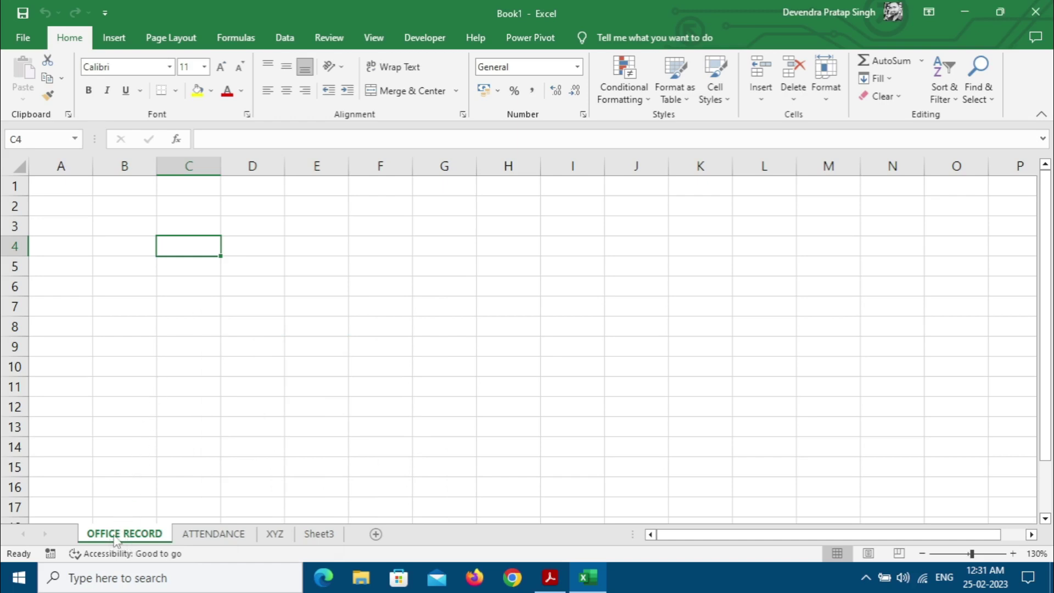
# Step: Reposition the OFFICE RECORD sheet directly among the sheet tabs so that it follows Sheet3
pyautogui.moveTo(123, 536); pyautogui.dragTo(355, 494)
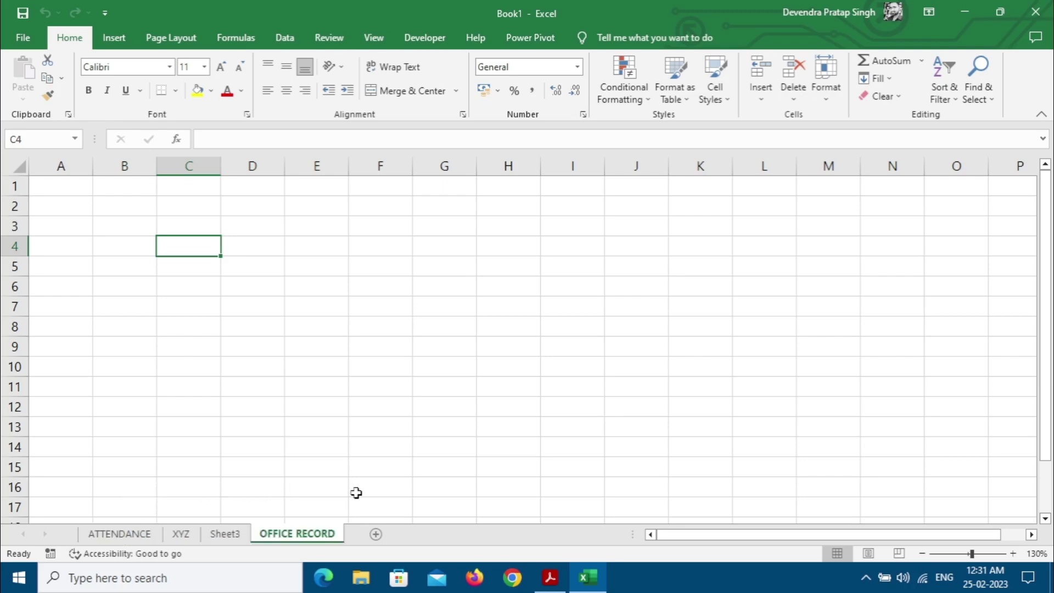
pyautogui.moveTo(308, 541); pyautogui.dragTo(348, 542)
# Step: Create a copy of the ATTENDANCE sheet at the end of Book1
pyautogui.click(124, 539)
pyautogui.rightClick(126, 540)
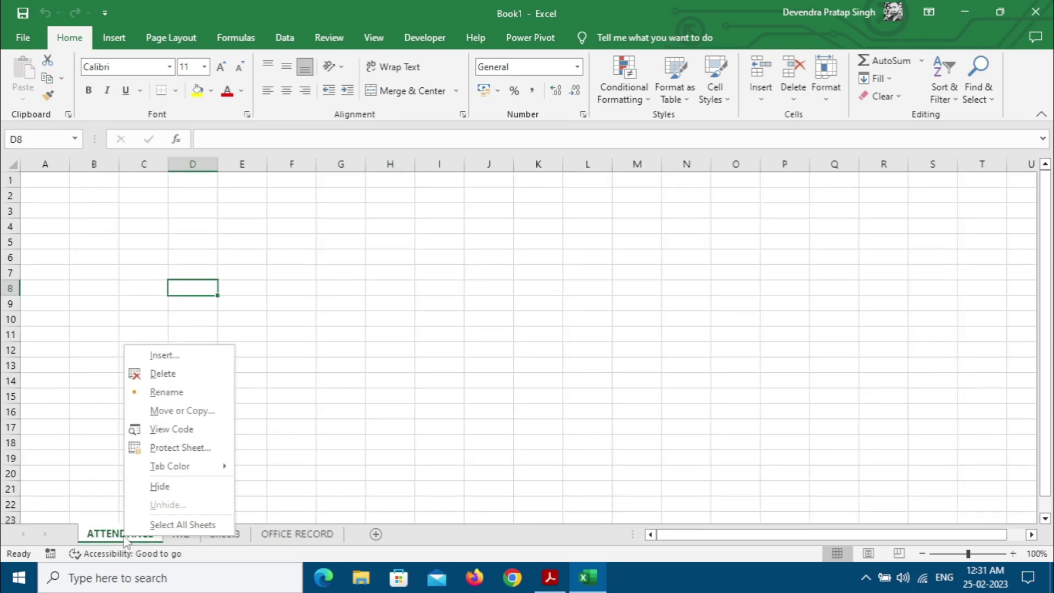
pyautogui.click(183, 411)
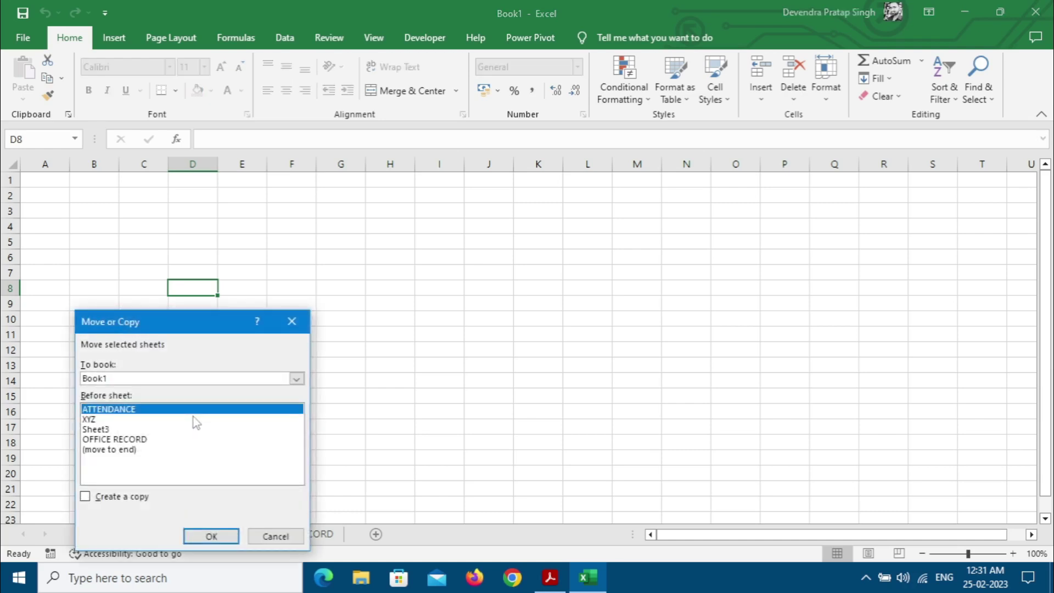
pyautogui.click(87, 497)
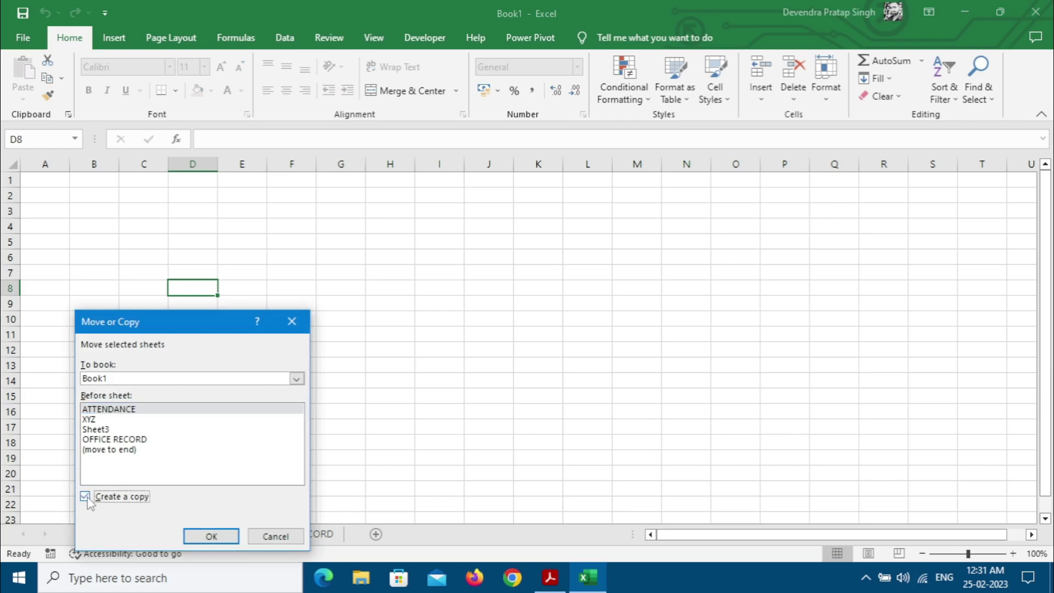
pyautogui.click(117, 451)
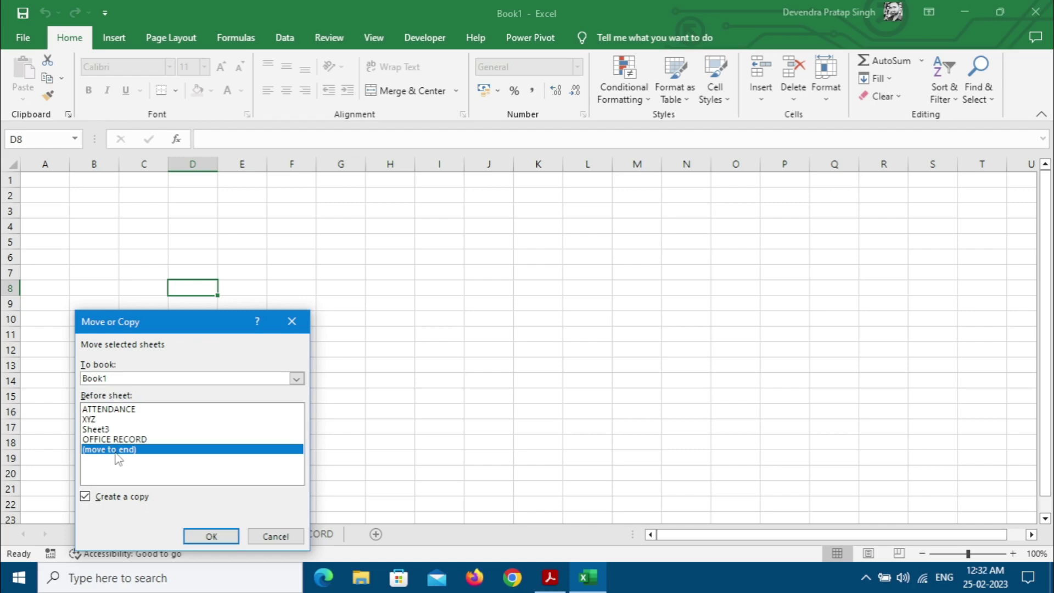
pyautogui.click(209, 539)
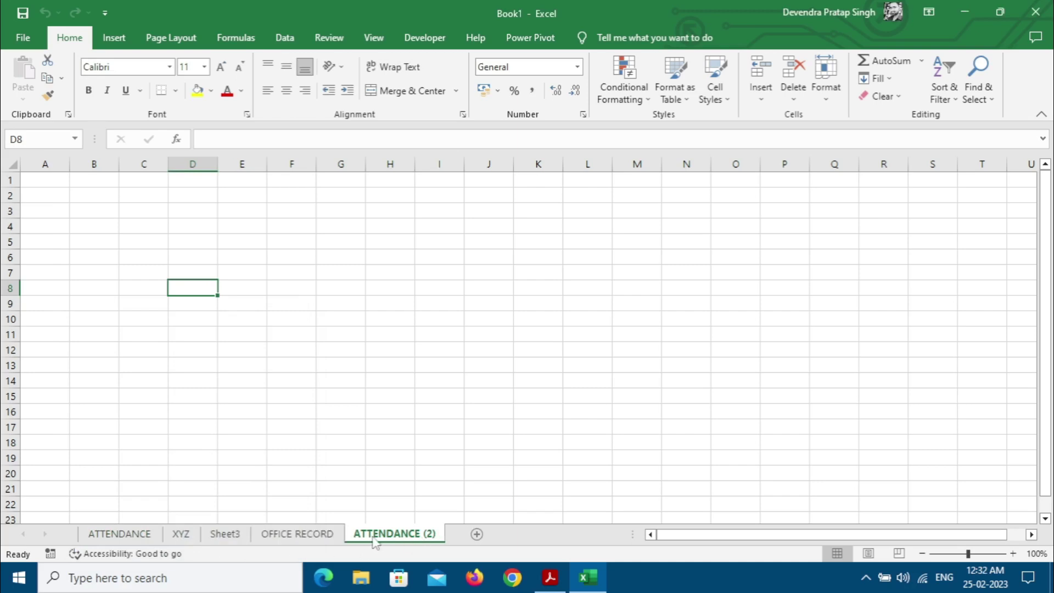
# Step: Rename the original ATTENDANCE sheet as "ATTENDANCE- FEB"
pyautogui.doubleClick(127, 535)
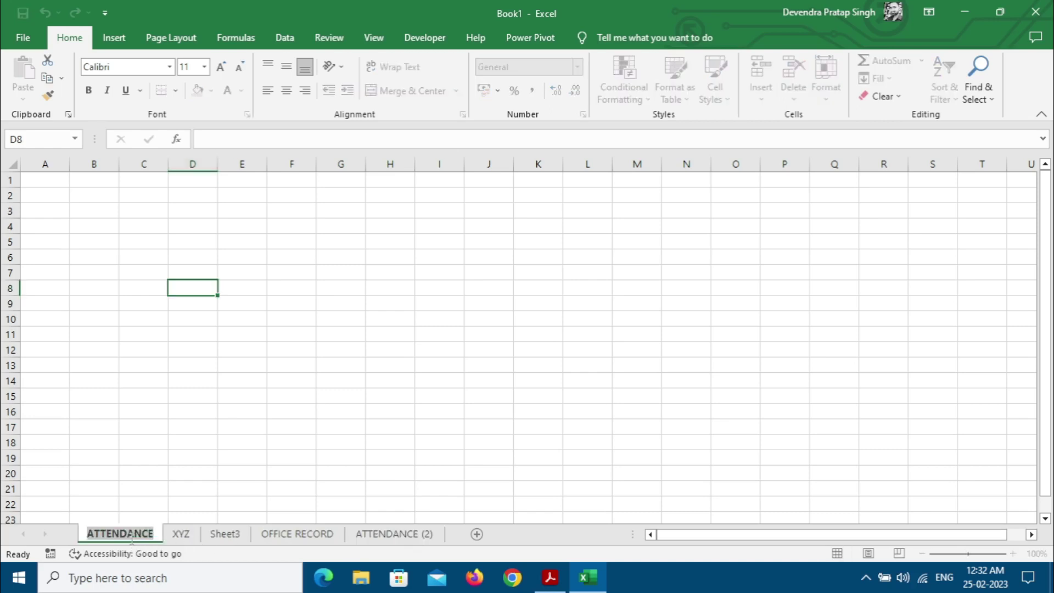
pyautogui.press('End')
pyautogui.write('- FEB')
pyautogui.press('Return')
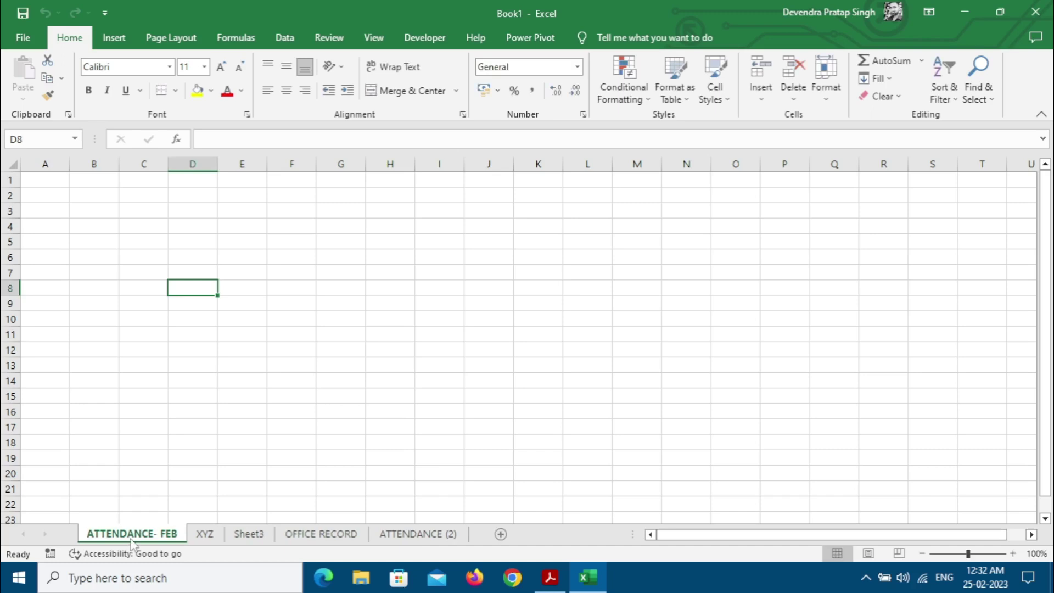
# Step: Rename the copied sheet ATTENDANCE (2) as "ATTENDANCE -MAR"
pyautogui.doubleClick(429, 535)
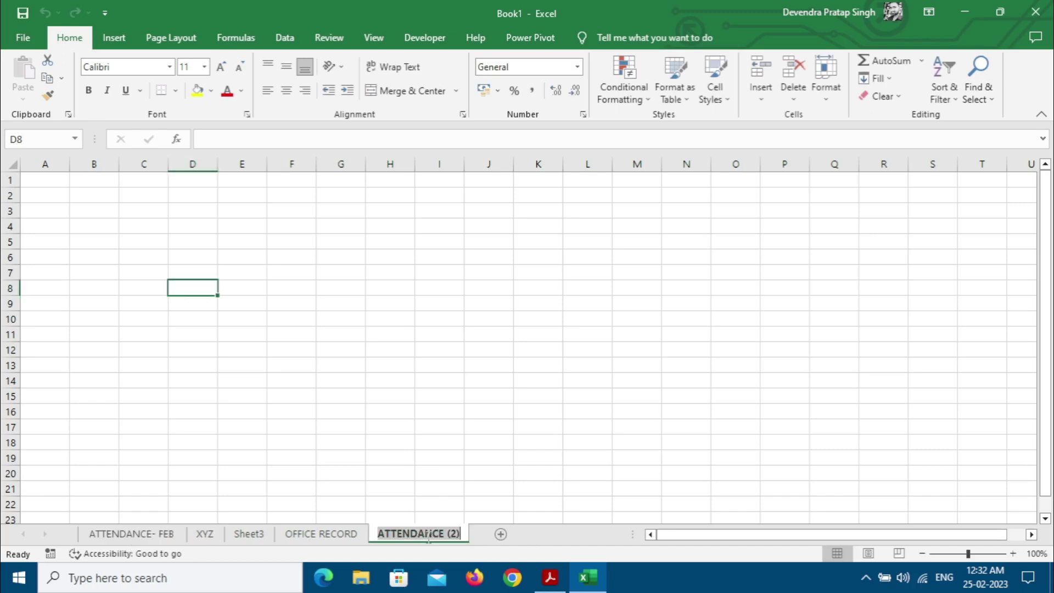
pyautogui.press('End')
pyautogui.press('BackSpace')
pyautogui.press('BackSpace')
pyautogui.press('BackSpace')
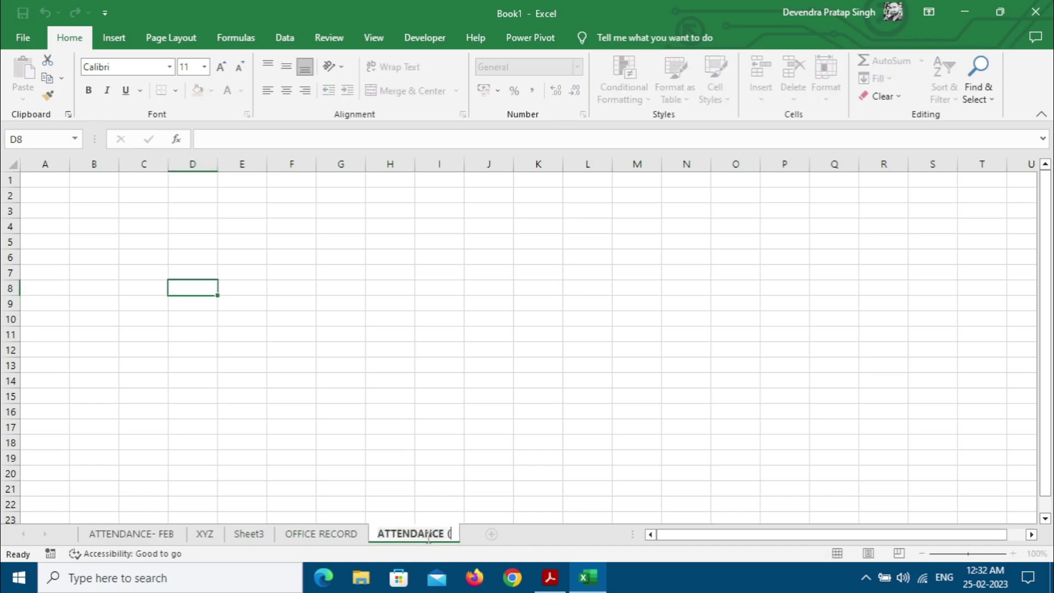
pyautogui.write('-MAR')
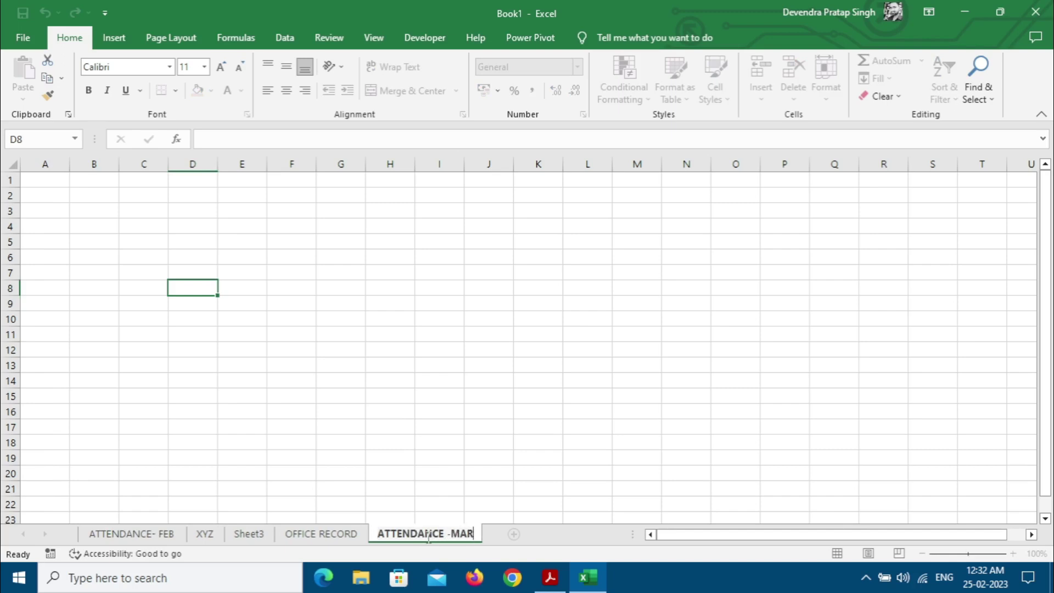
pyautogui.press('Return')
pyautogui.click(159, 539)
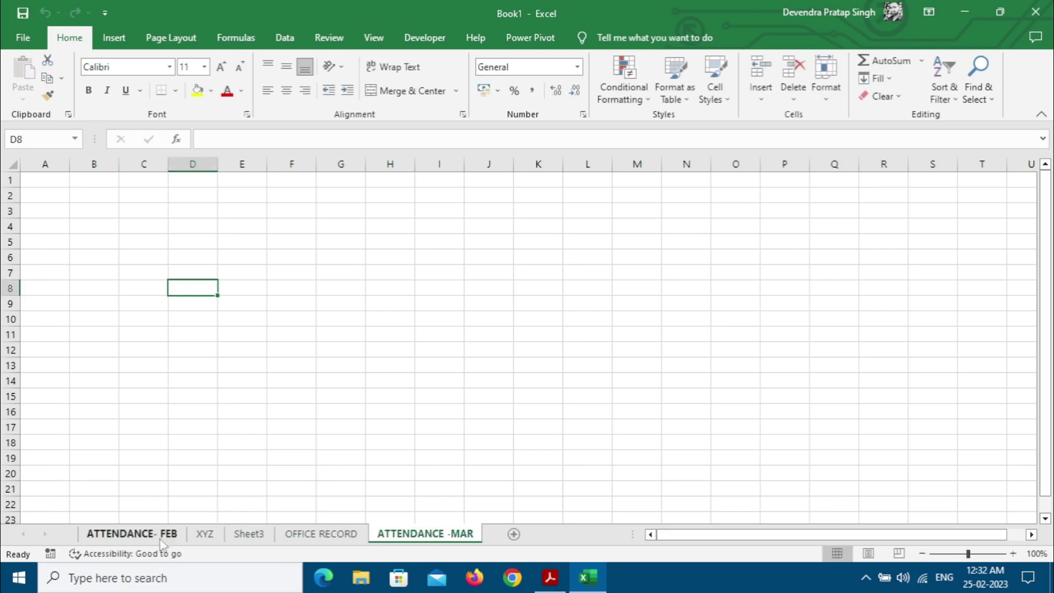
pyautogui.click(435, 534)
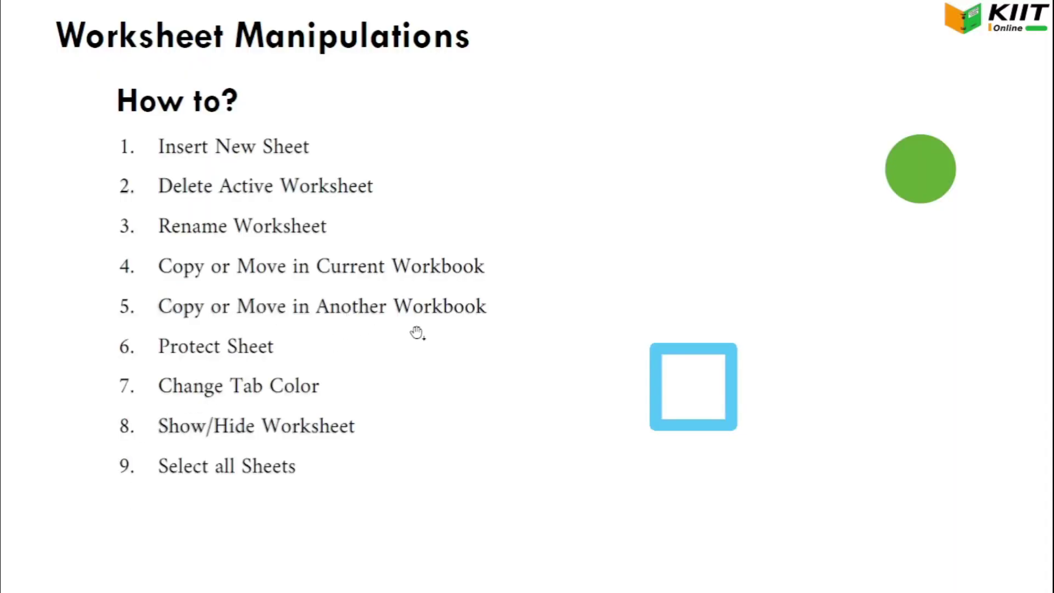
# Step: Leave the full-screen slides, minimize the PDF reader and snap the Book1 window to the right half of the desktop
pyautogui.hotkey('alt', 'Tab')
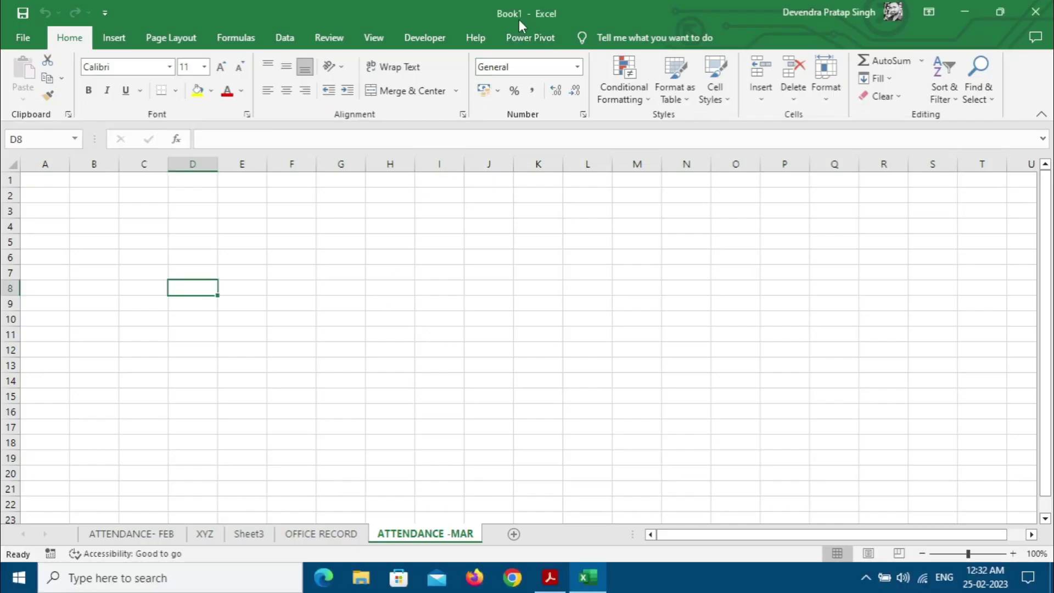
pyautogui.moveTo(525, 16); pyautogui.dragTo(525, 126)
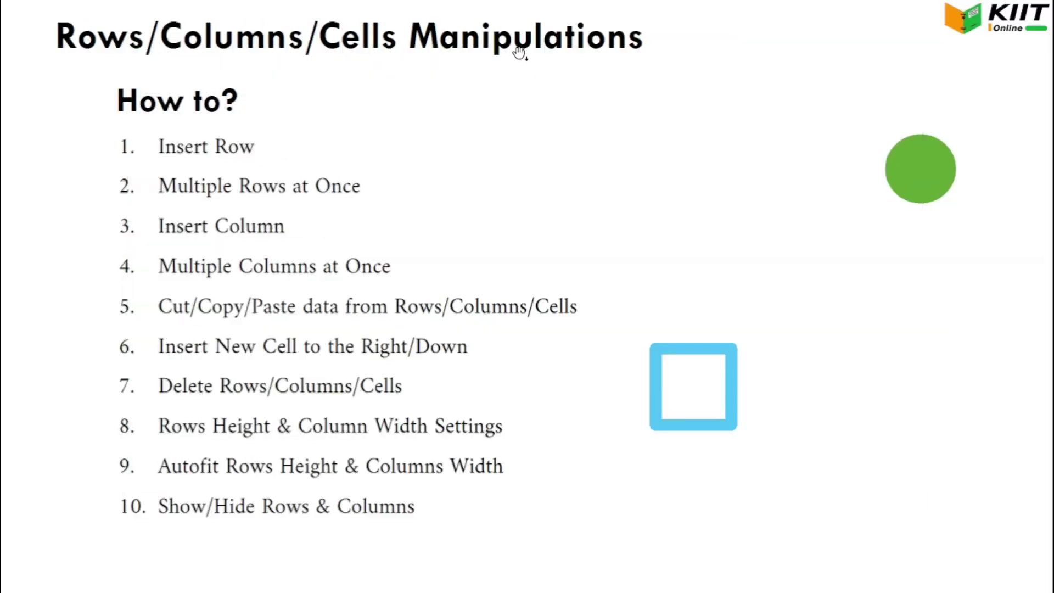
pyautogui.press('Escape')
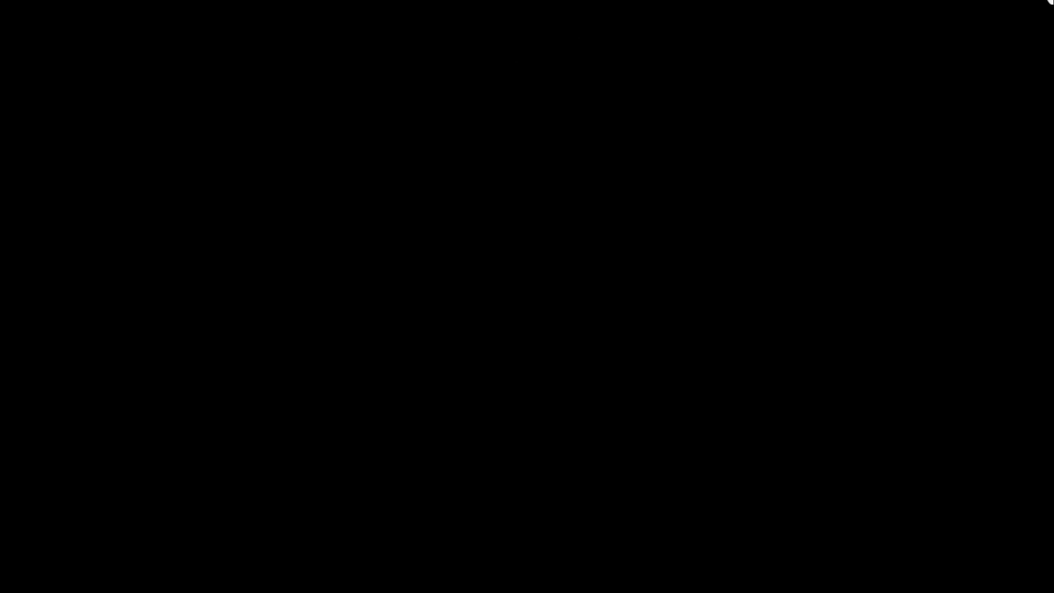
pyautogui.click(964, 7)
pyautogui.moveTo(475, 107); pyautogui.dragTo(1053, 133)
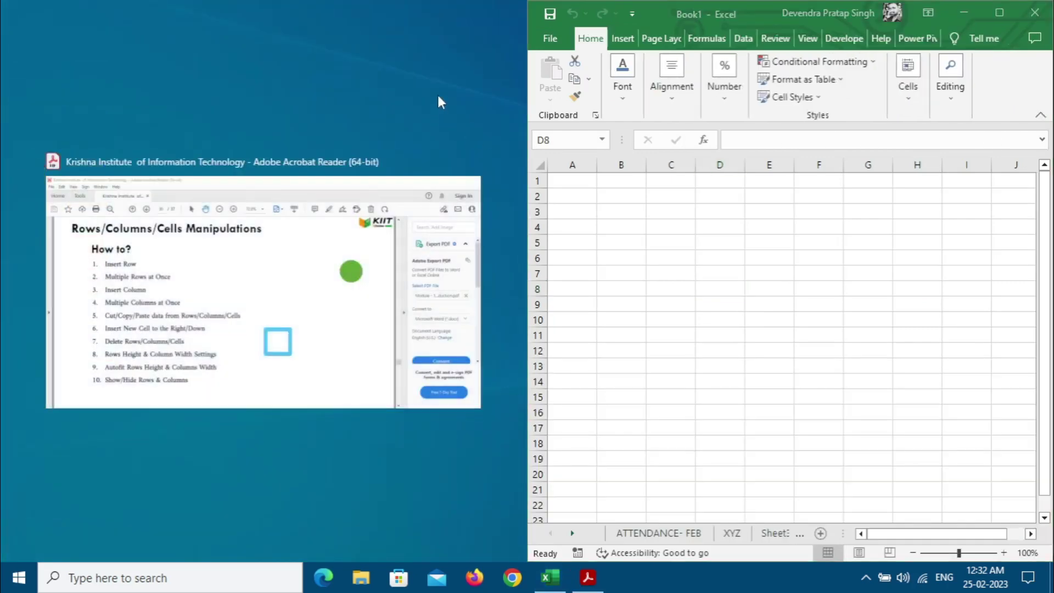
pyautogui.click(437, 94)
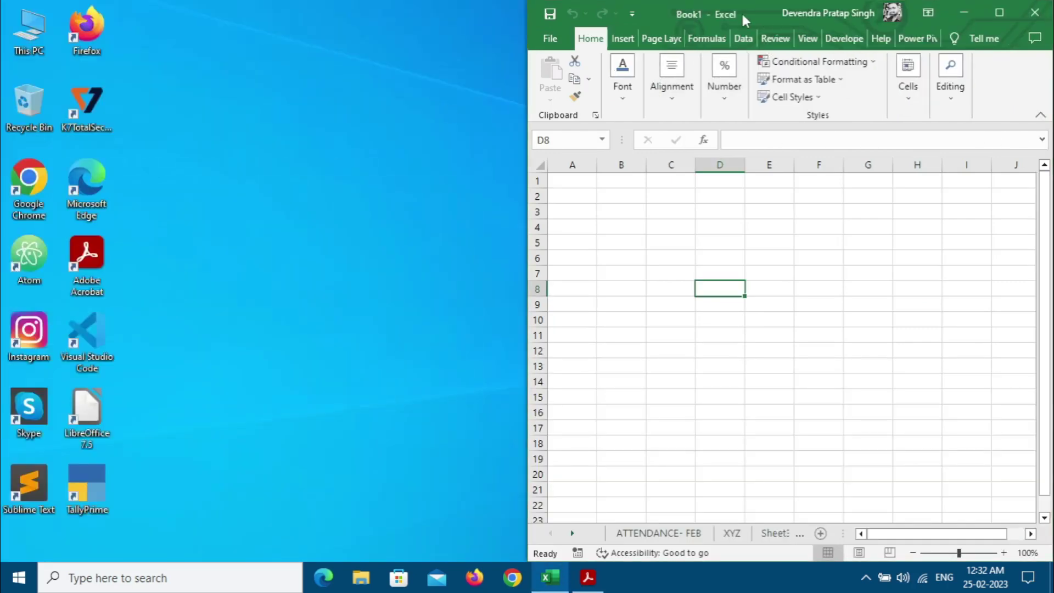
# Step: Create a new blank workbook and snap its window beside Book1 on the left half of the desktop
pyautogui.hotkey('ctrl', 'n')
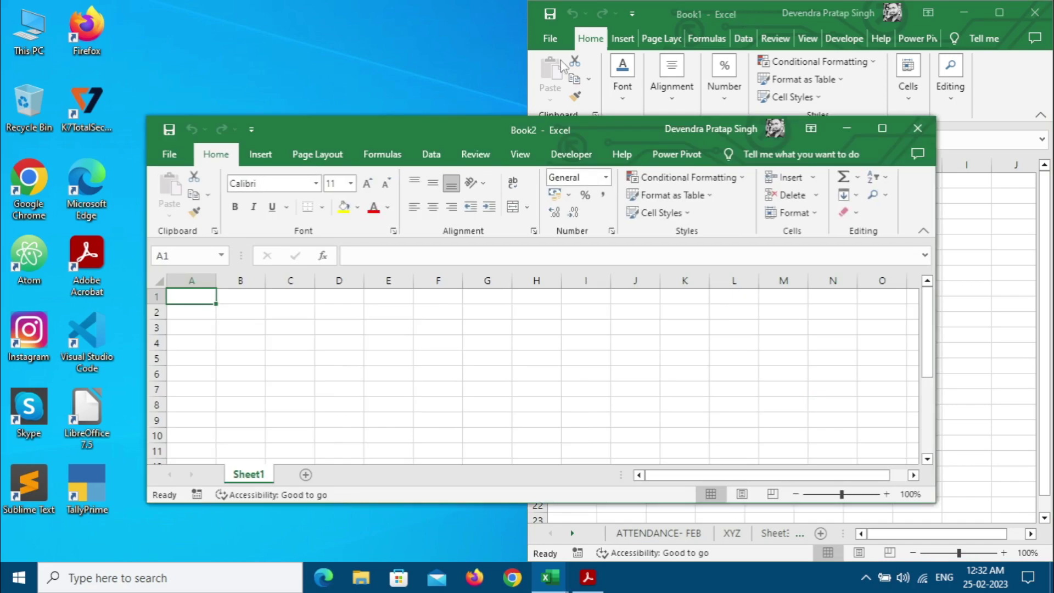
pyautogui.moveTo(525, 131); pyautogui.dragTo(2, 143)
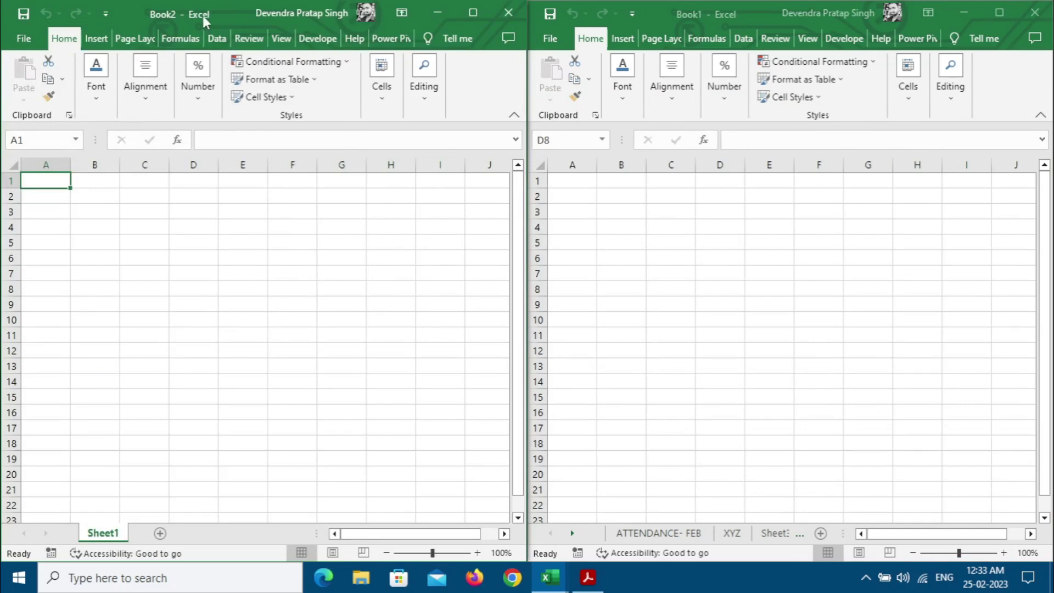
# Step: Move the ATTENDANCE- FEB sheet from Book1 to Book2, placing it before Sheet1
pyautogui.click(688, 15)
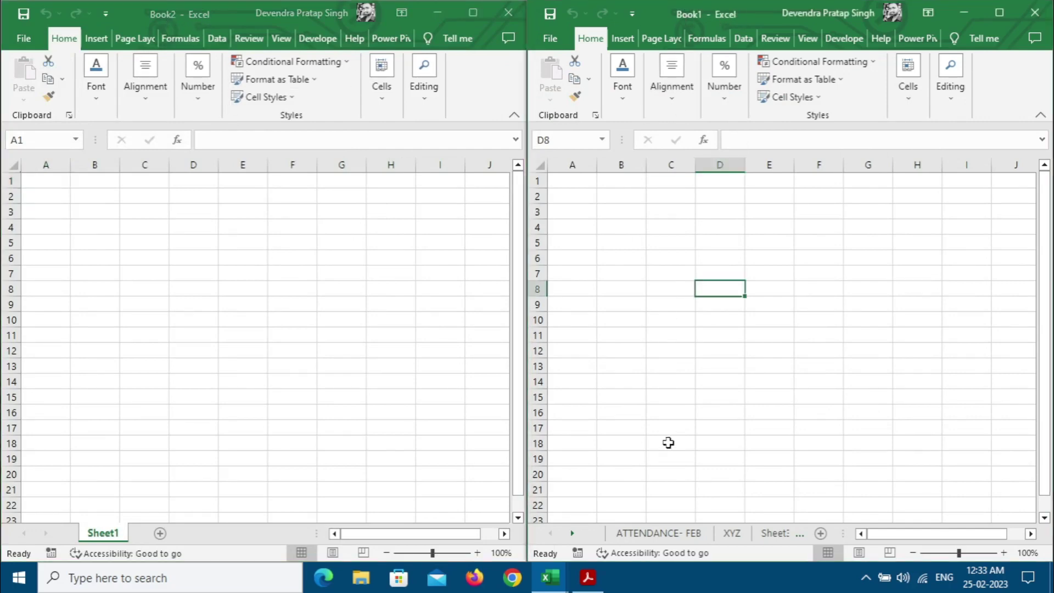
pyautogui.click(660, 541)
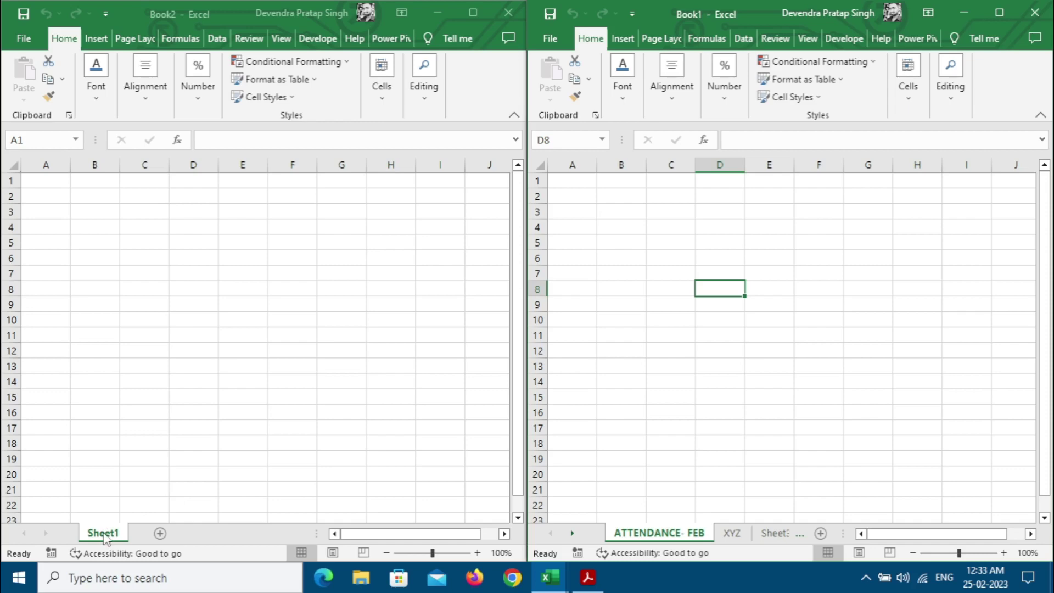
pyautogui.rightClick(675, 537)
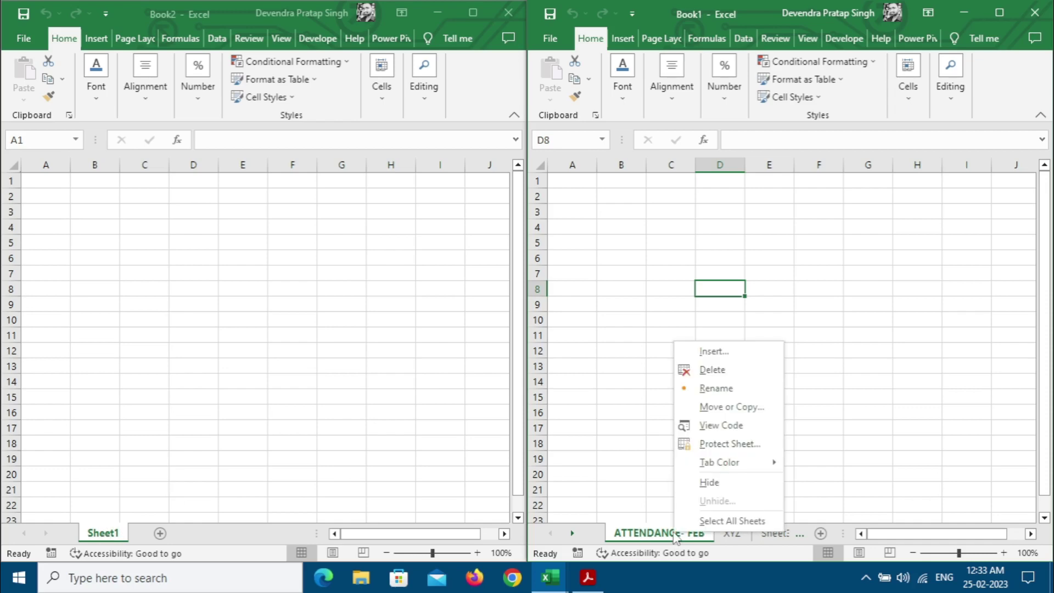
pyautogui.click(774, 409)
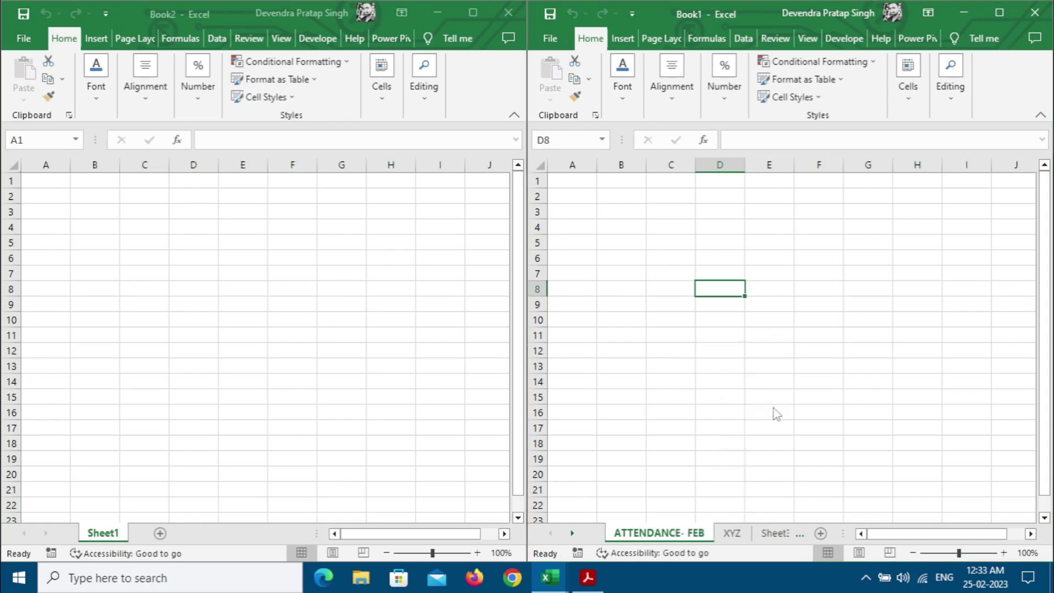
pyautogui.moveTo(800, 320); pyautogui.dragTo(404, 178)
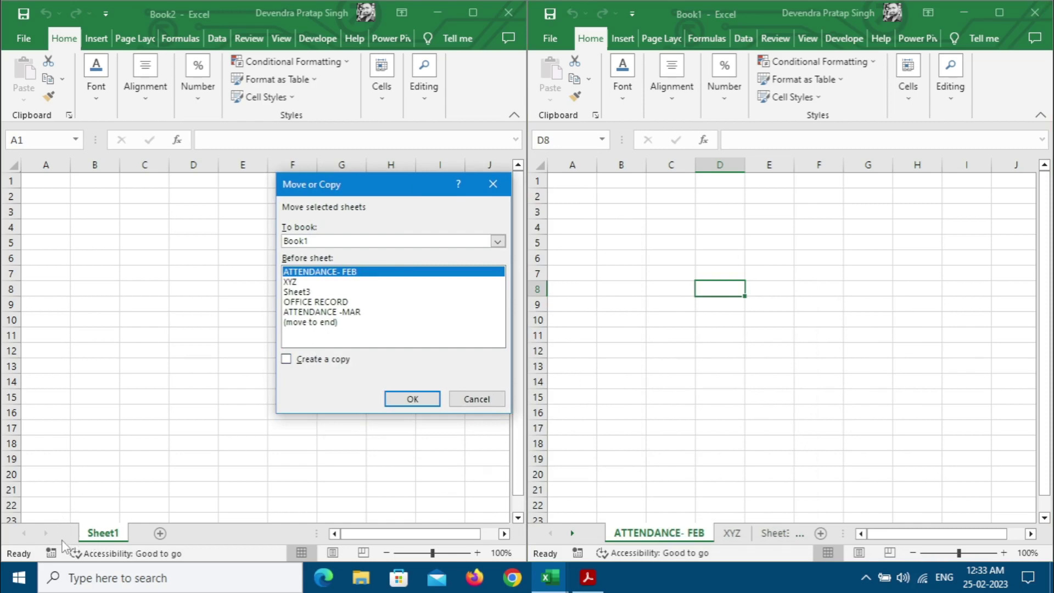
pyautogui.click(352, 245)
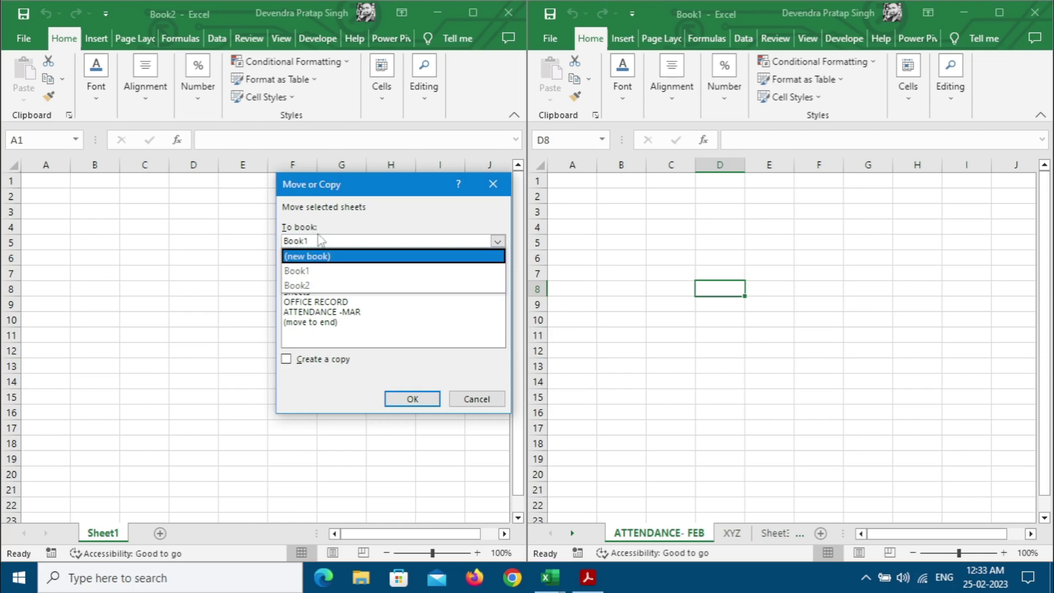
pyautogui.click(312, 287)
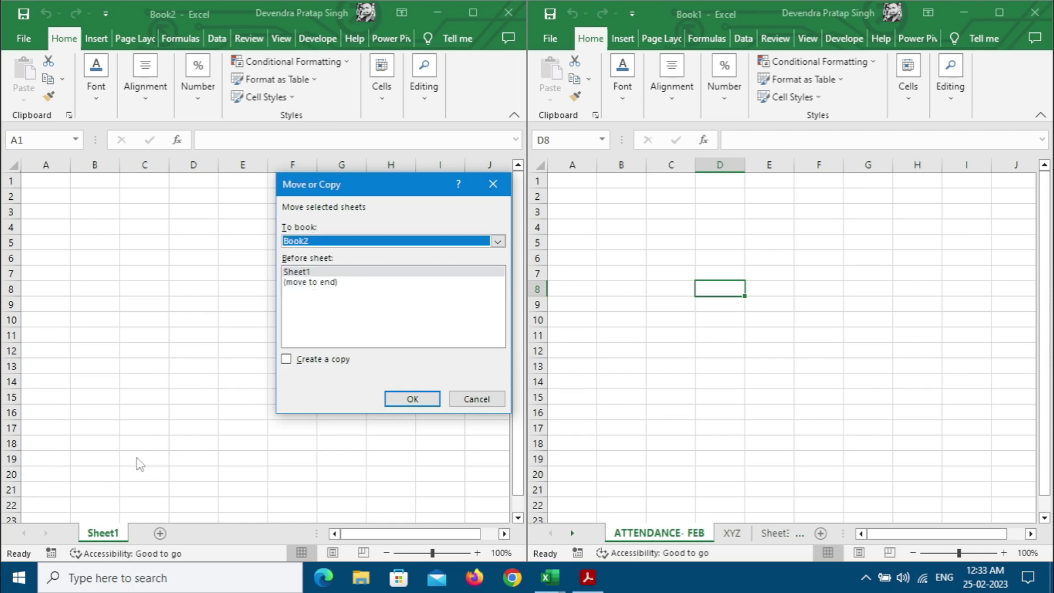
pyautogui.click(324, 273)
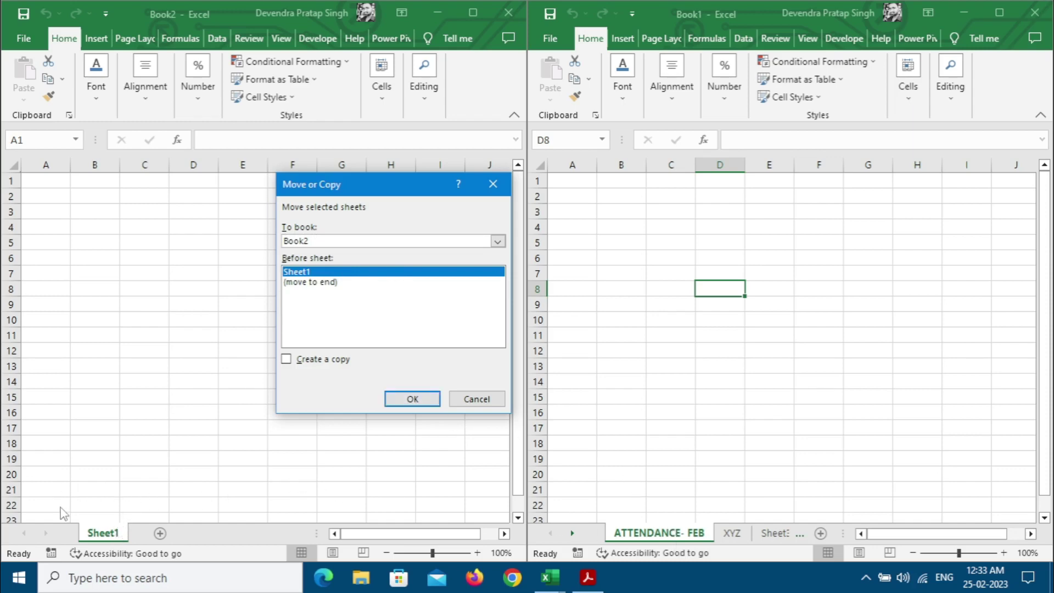
pyautogui.click(415, 400)
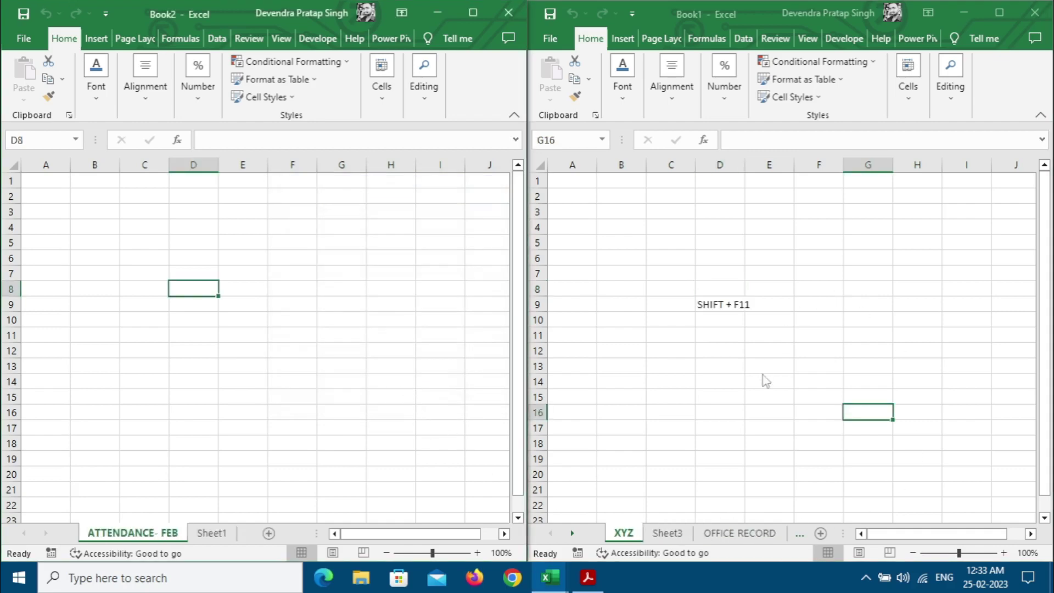
pyautogui.click(764, 397)
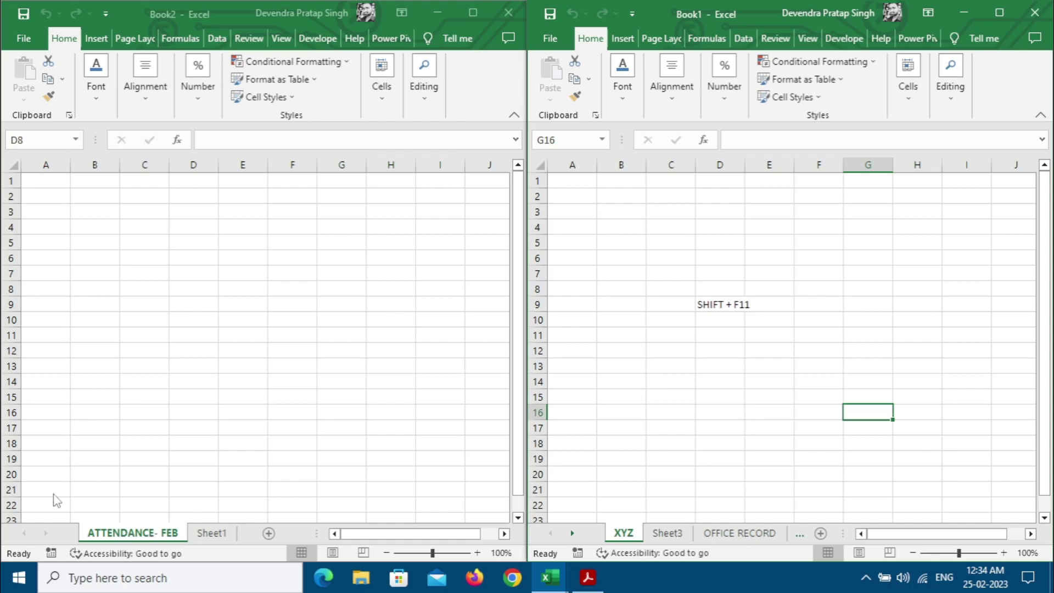
# Step: Copy the ATTENDANCE- FEB sheet from Book2 back to Book1, placing the copy before the XYZ sheet
pyautogui.rightClick(122, 533)
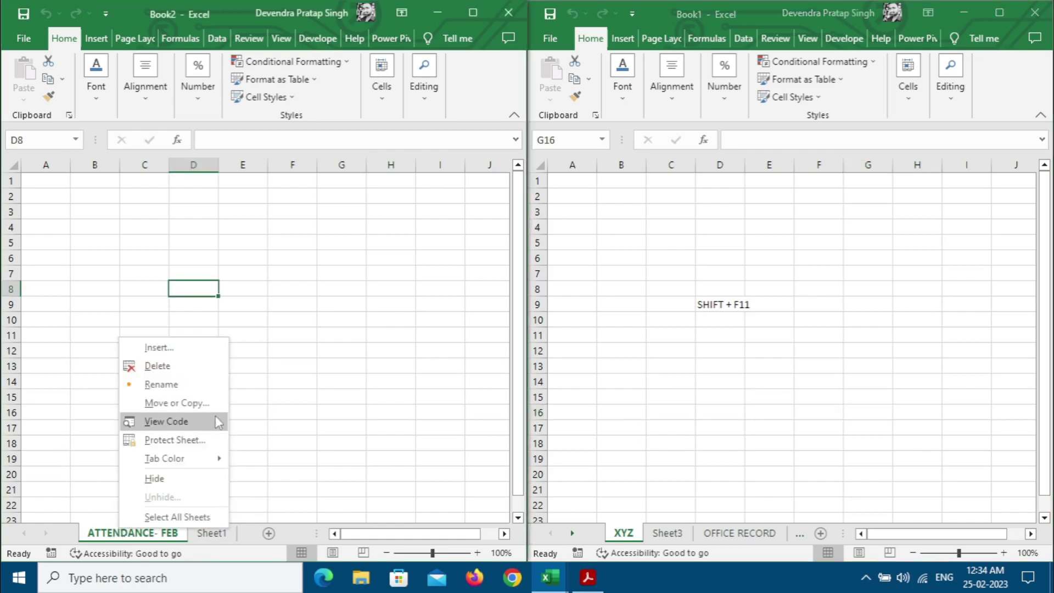
pyautogui.click(216, 404)
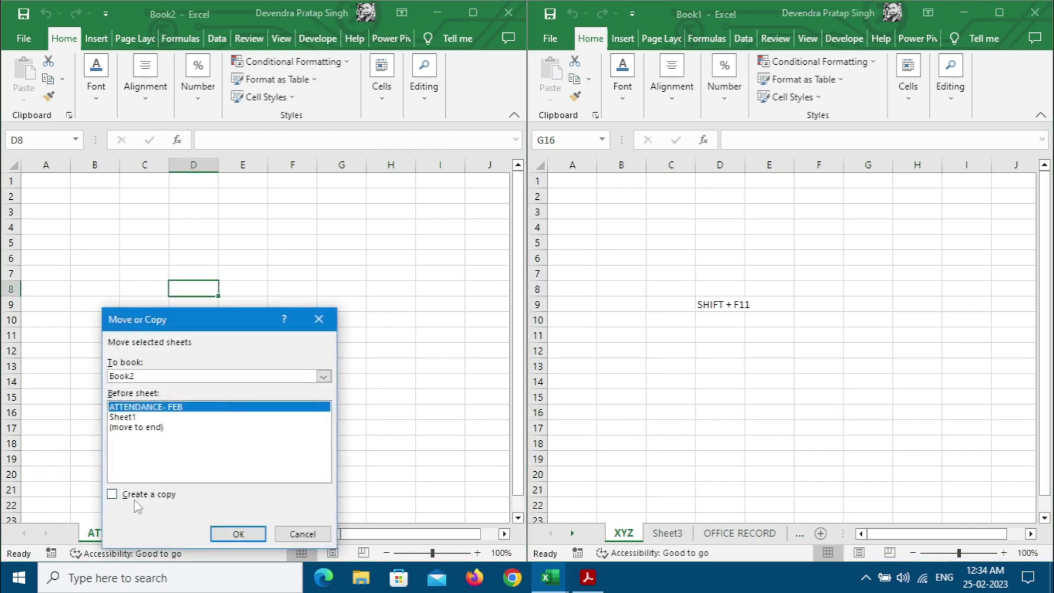
pyautogui.click(137, 500)
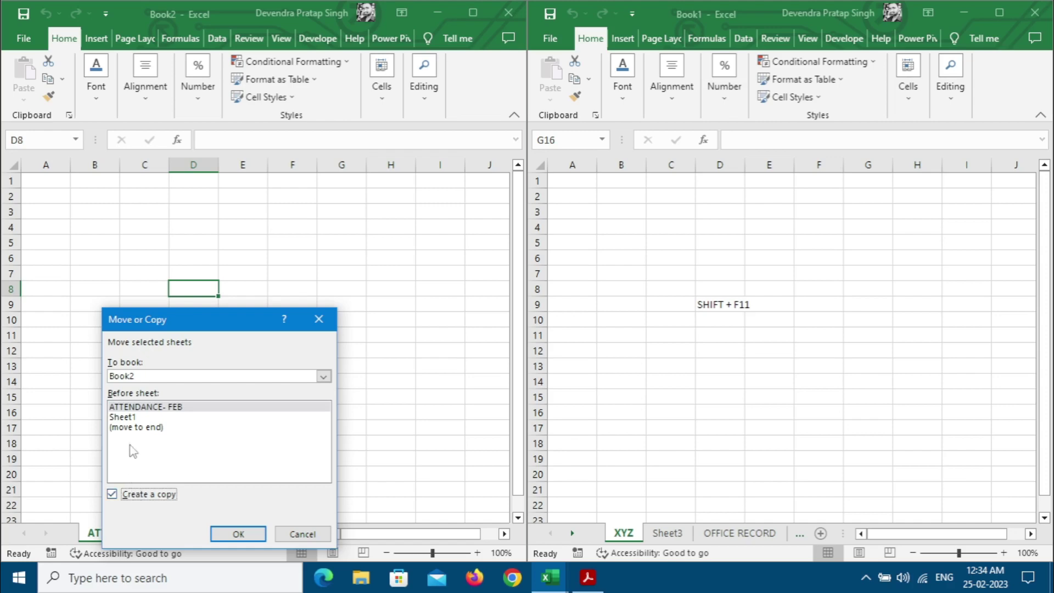
pyautogui.click(160, 381)
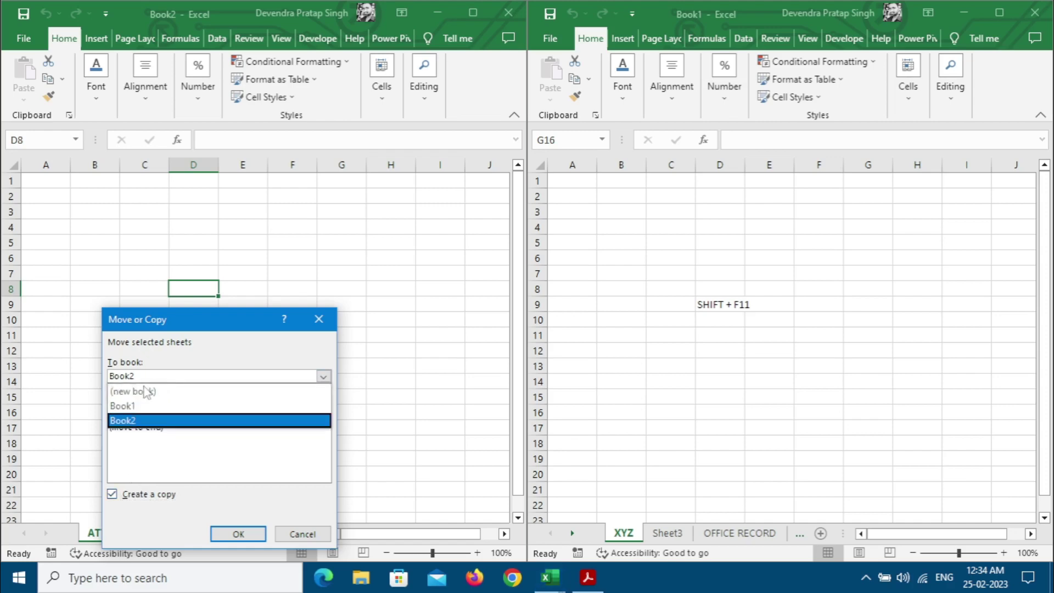
pyautogui.click(134, 407)
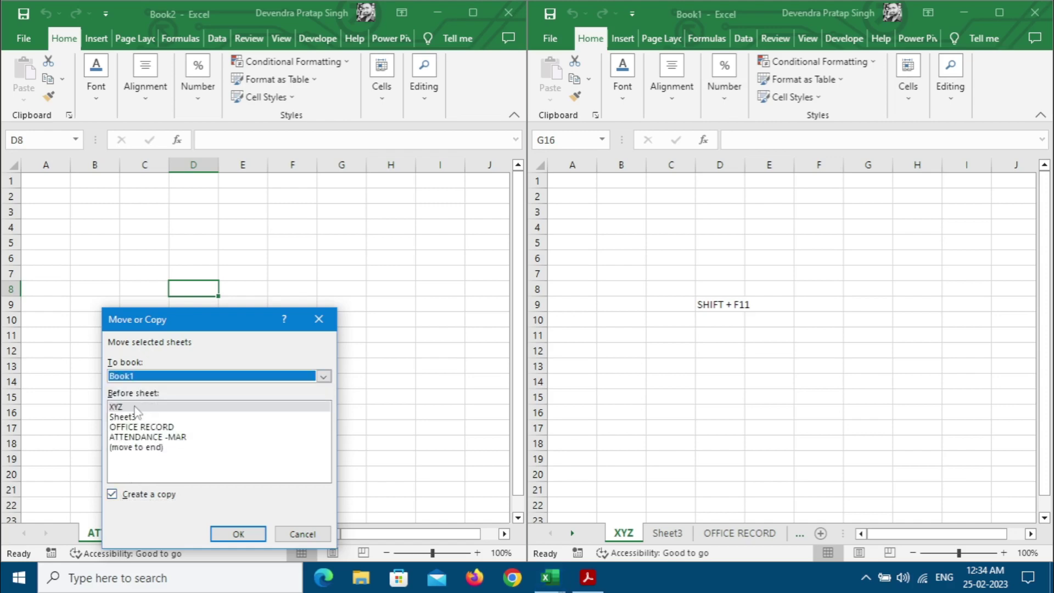
pyautogui.click(128, 409)
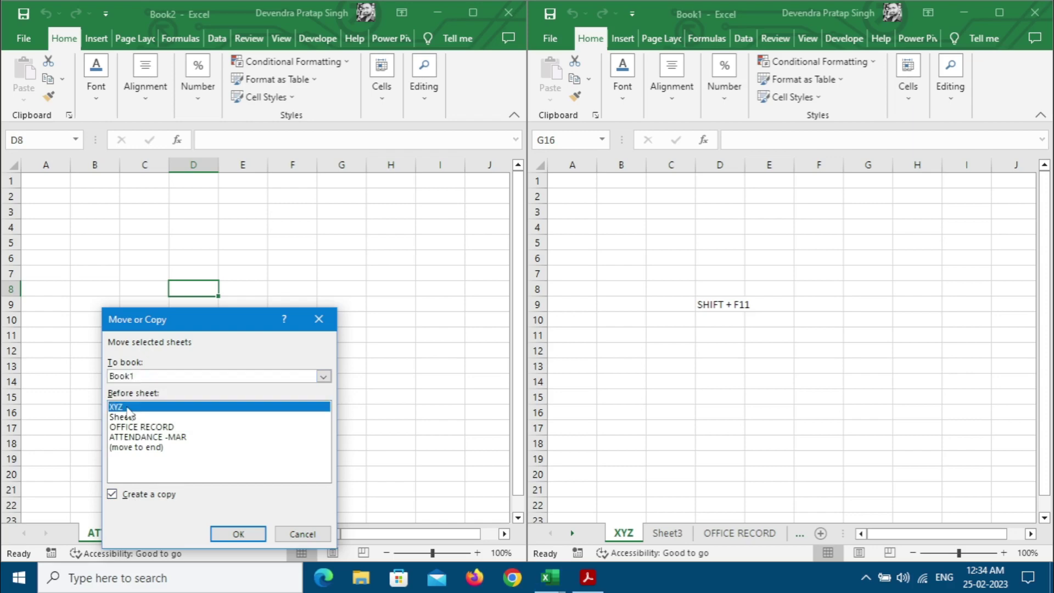
pyautogui.click(238, 534)
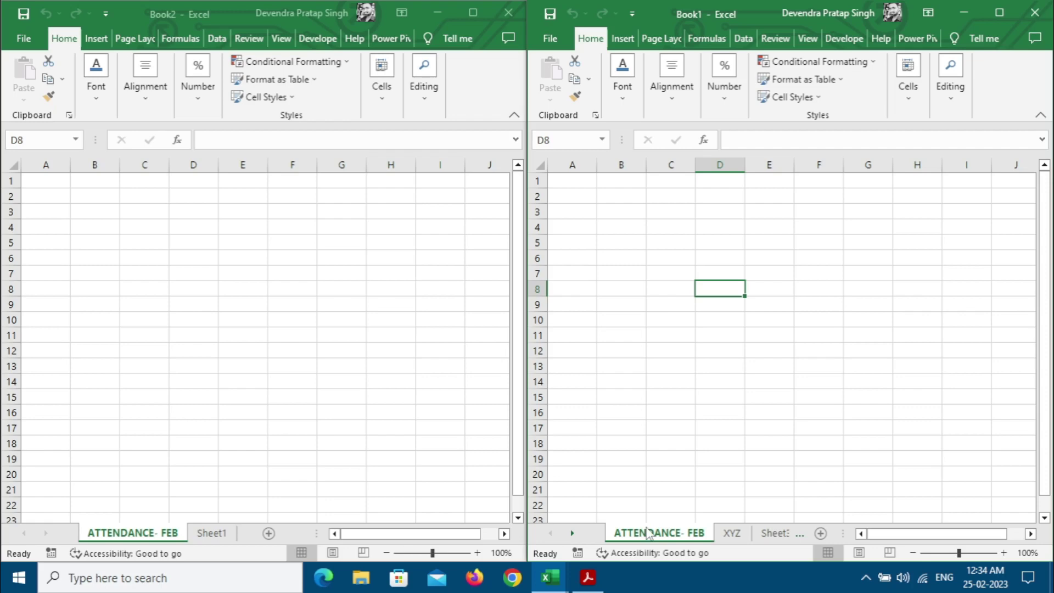
# Step: Maximize the Book1 window and copy the XYZ sheet to the end of the workbook, after ATTENDANCE -MAR
pyautogui.click(1000, 11)
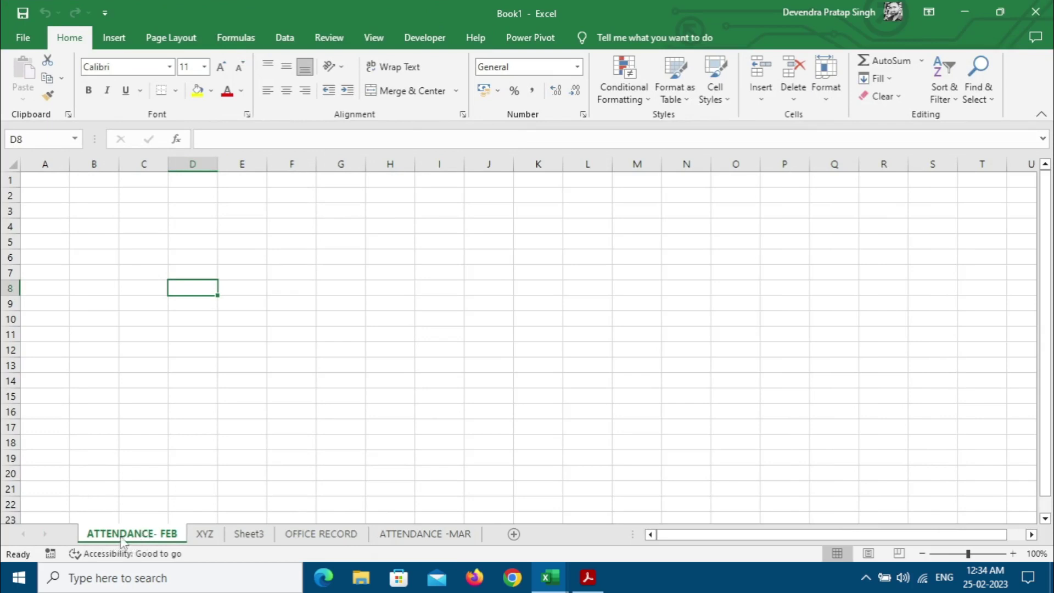
pyautogui.moveTo(125, 539)
pyautogui.mouseDown()
pyautogui.moveTo(225, 525)
pyautogui.moveTo(374, 525)
pyautogui.moveTo(82, 509)
pyautogui.mouseUp()
pyautogui.click(206, 536)
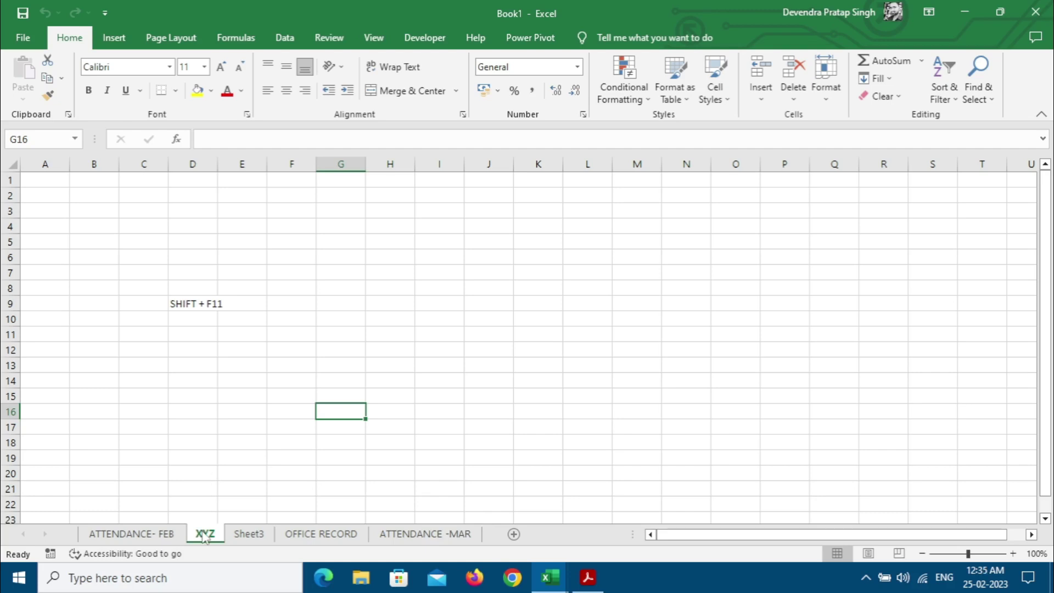
pyautogui.moveTo(202, 540); pyautogui.dragTo(495, 511)
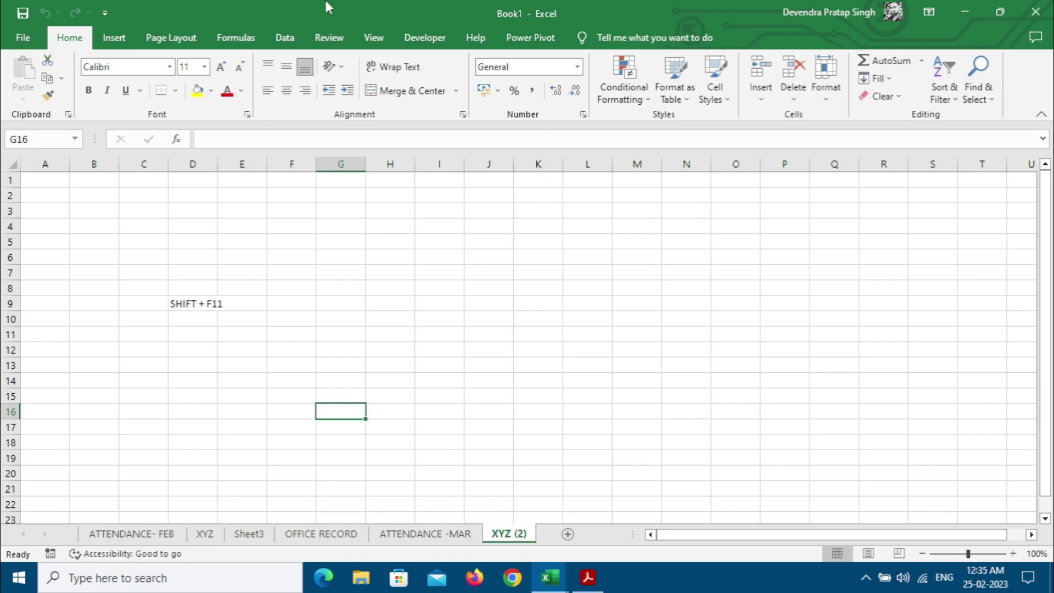
# Step: Place the Book1 window beside Book2 again and move the XYZ sheet into Book2 between ATTENDANCE- FEB and Sheet1
pyautogui.moveTo(341, 19); pyautogui.dragTo(1052, 109)
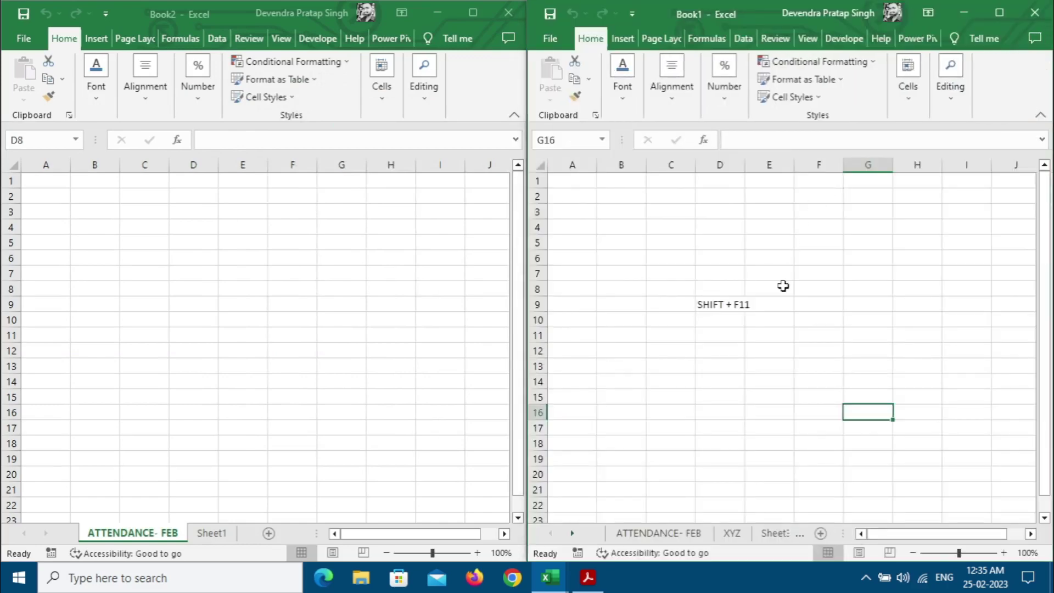
pyautogui.click(735, 533)
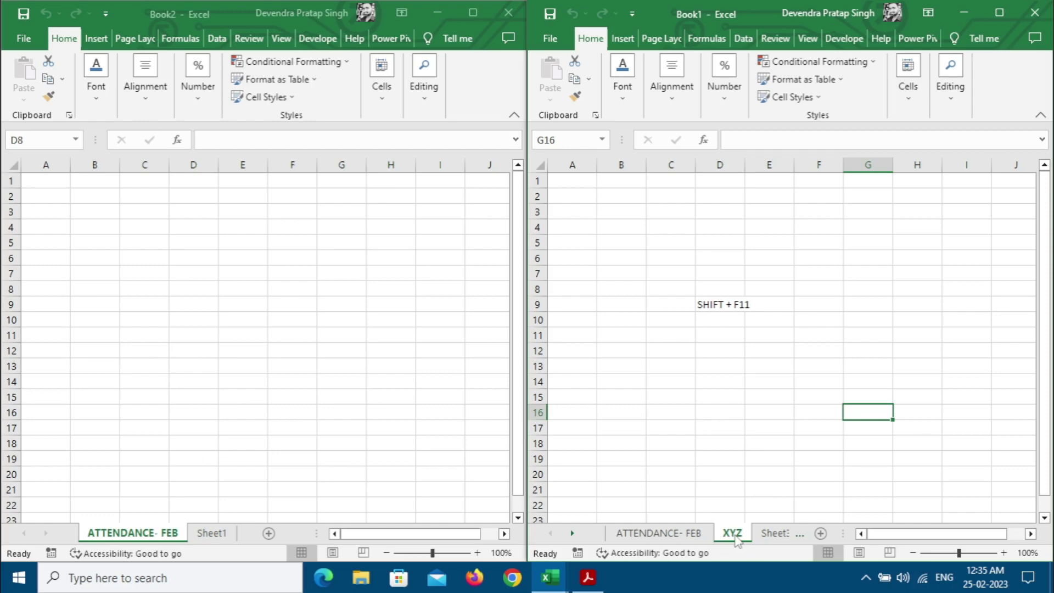
pyautogui.moveTo(736, 535)
pyautogui.mouseDown()
pyautogui.moveTo(715, 504)
pyautogui.moveTo(560, 443)
pyautogui.moveTo(365, 426)
pyautogui.moveTo(189, 450)
pyautogui.moveTo(175, 488)
pyautogui.moveTo(190, 525)
pyautogui.mouseUp()
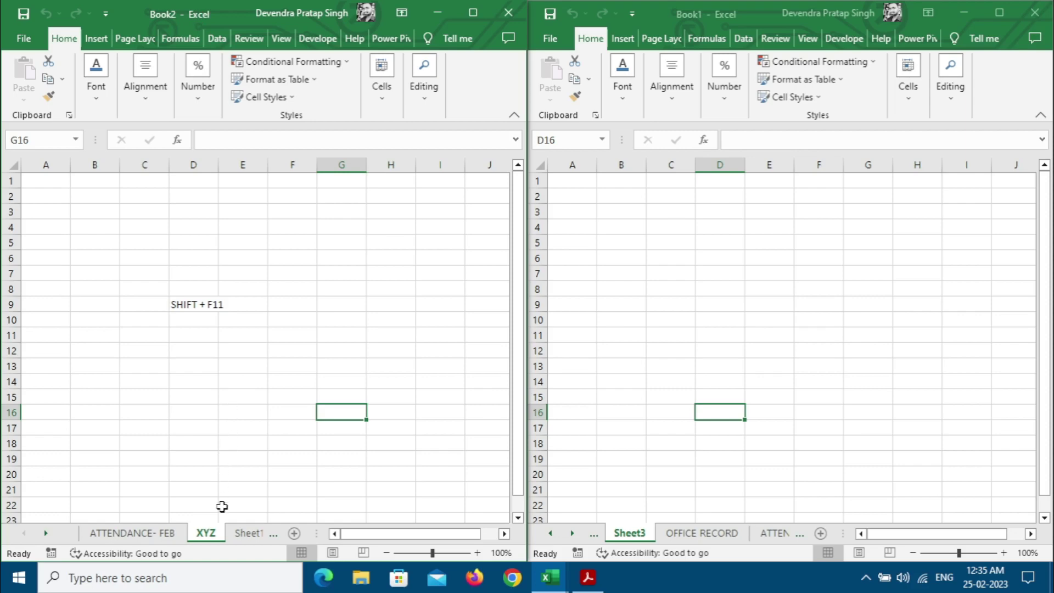
# Step: Copy the XYZ sheet from Book2 back into Book1, between Sheet3 and OFFICE RECORD
pyautogui.moveTo(213, 541)
pyautogui.mouseDown()
pyautogui.moveTo(380, 458)
pyautogui.moveTo(573, 456)
pyautogui.moveTo(678, 490)
pyautogui.mouseUp()
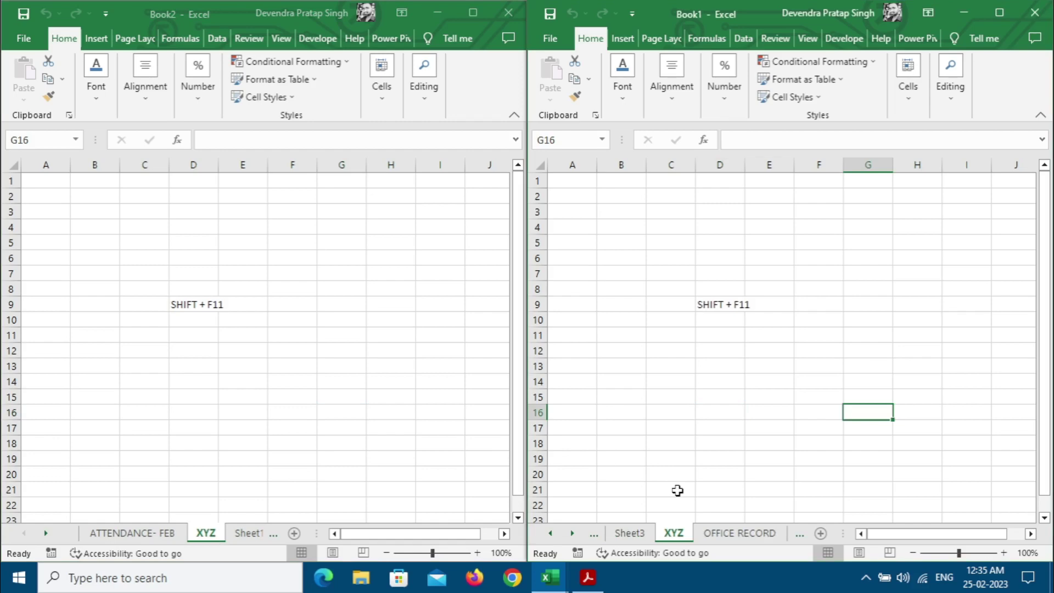
pyautogui.hotkey('alt', 'Tab')
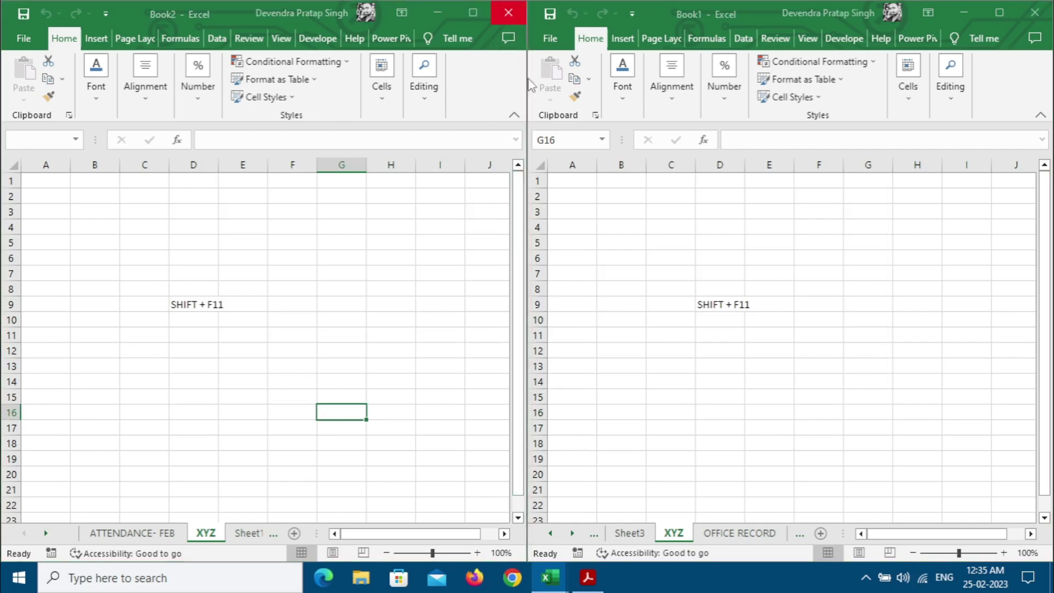
# Step: Close the Book2 workbook without saving it and maximize the Book1 window
pyautogui.click(509, 12)
pyautogui.click(326, 376)
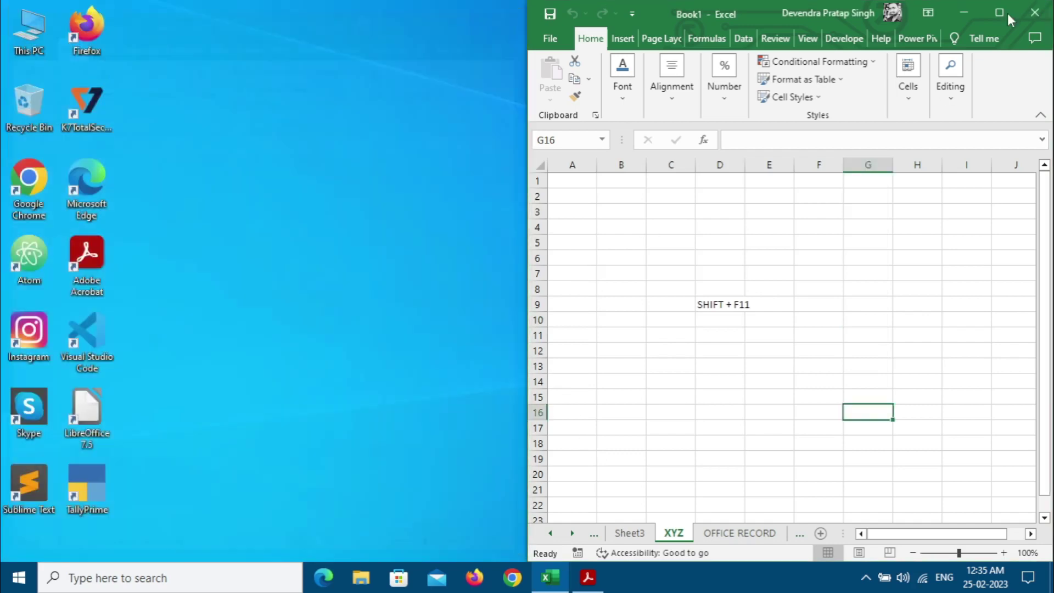
pyautogui.press('super+Up')
# Step: Switch to the PDF reader, view the Worksheet Manipulations list in full screen, and return to the Book1 workbook
pyautogui.click(589, 578)
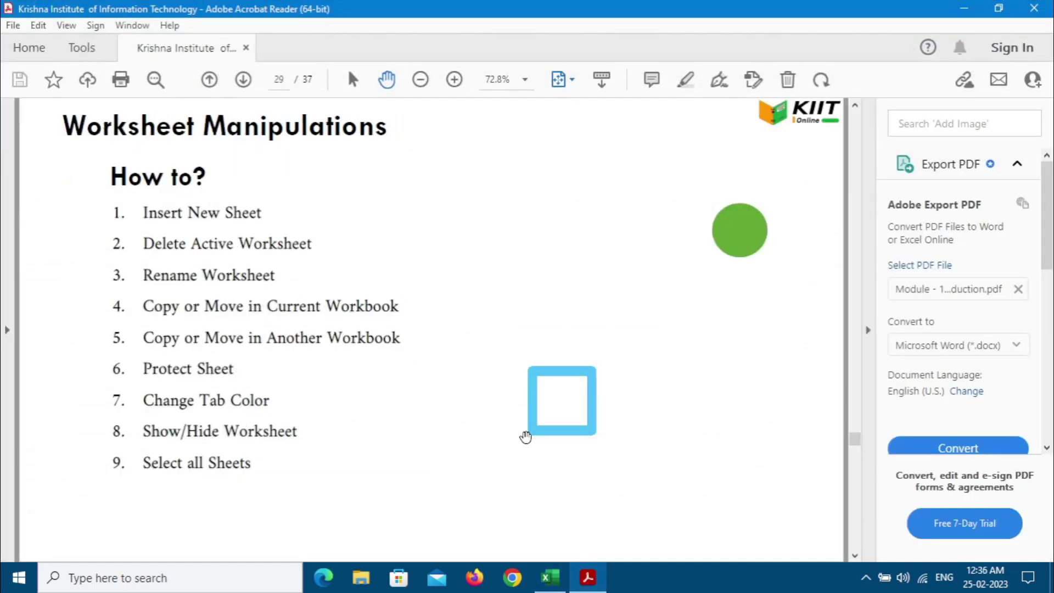
pyautogui.hotkey('ctrl', 'l')
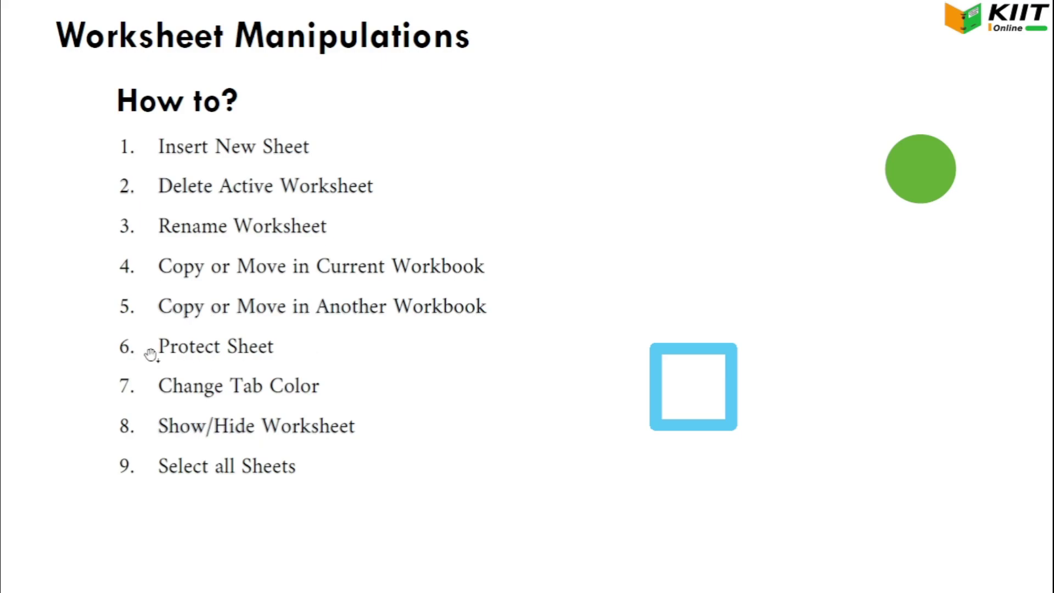
pyautogui.click(225, 356)
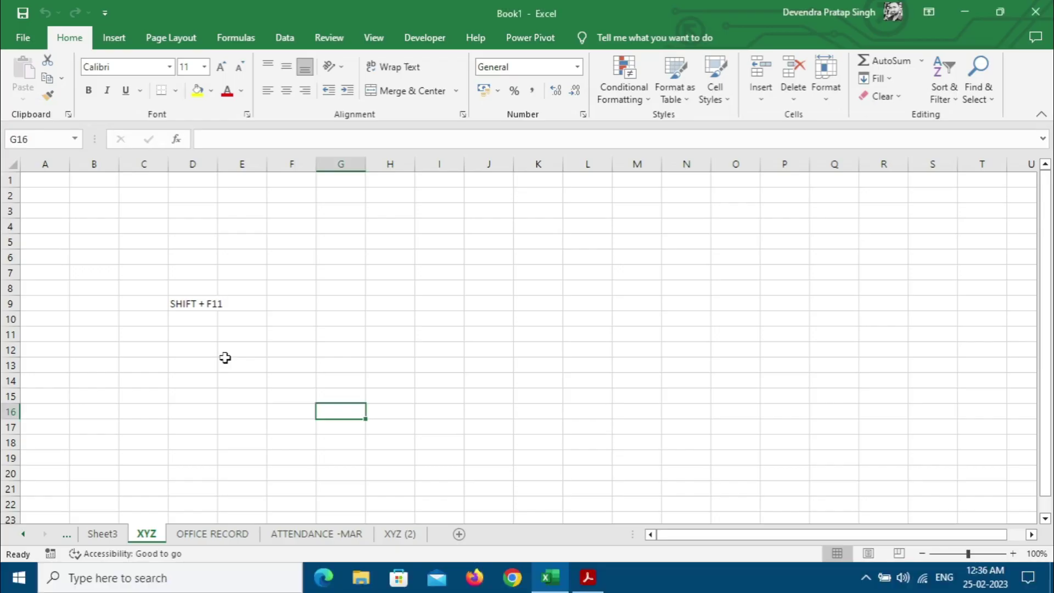
# Step: Open the ATTENDANCE- FEB sheet of Book1 and enter "KIIT" in cell A1
pyautogui.click(328, 534)
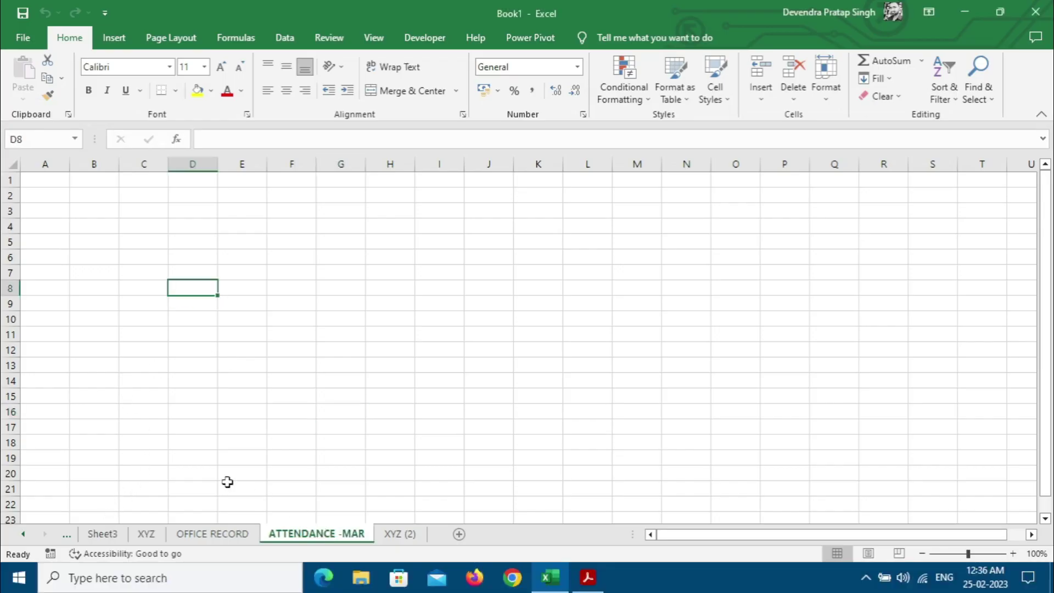
pyautogui.click(211, 534)
pyautogui.click(146, 535)
pyautogui.scroll(2, 112, 539)
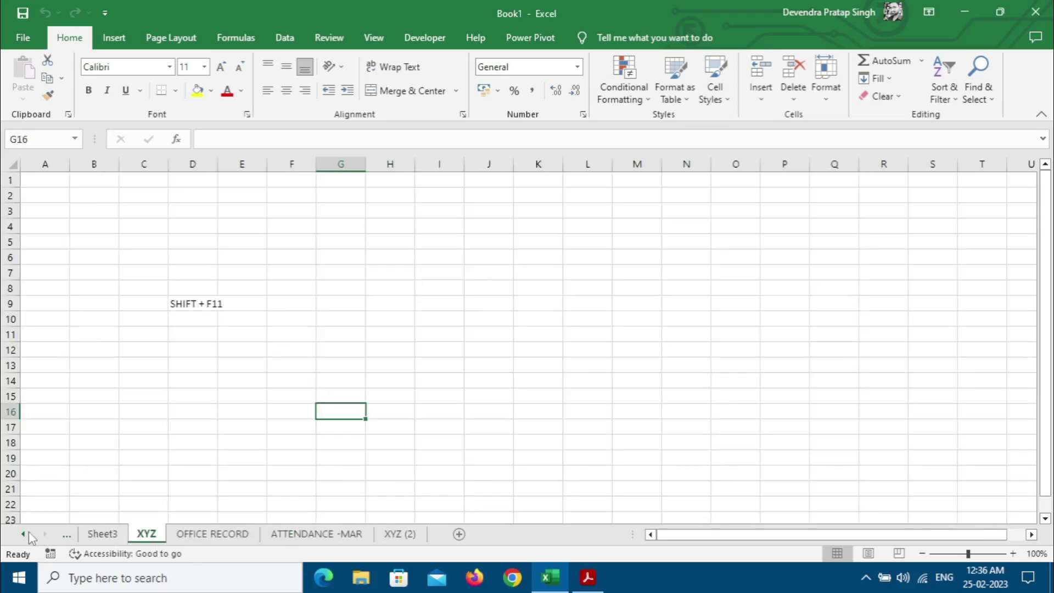
pyautogui.click(124, 541)
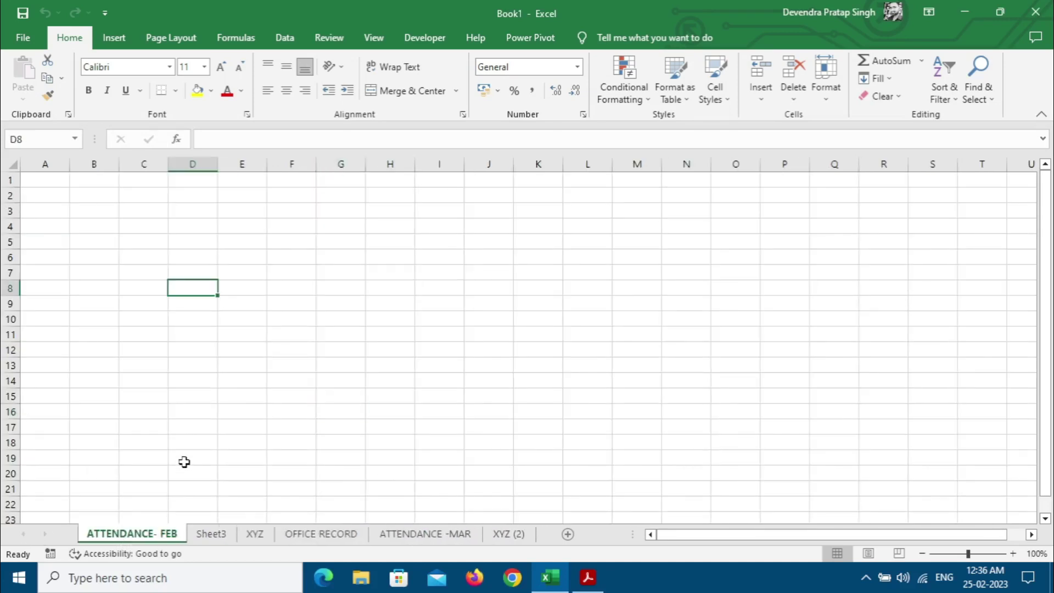
pyautogui.click(47, 190)
pyautogui.click(47, 179)
pyautogui.write('KIIT')
pyautogui.press('Return')
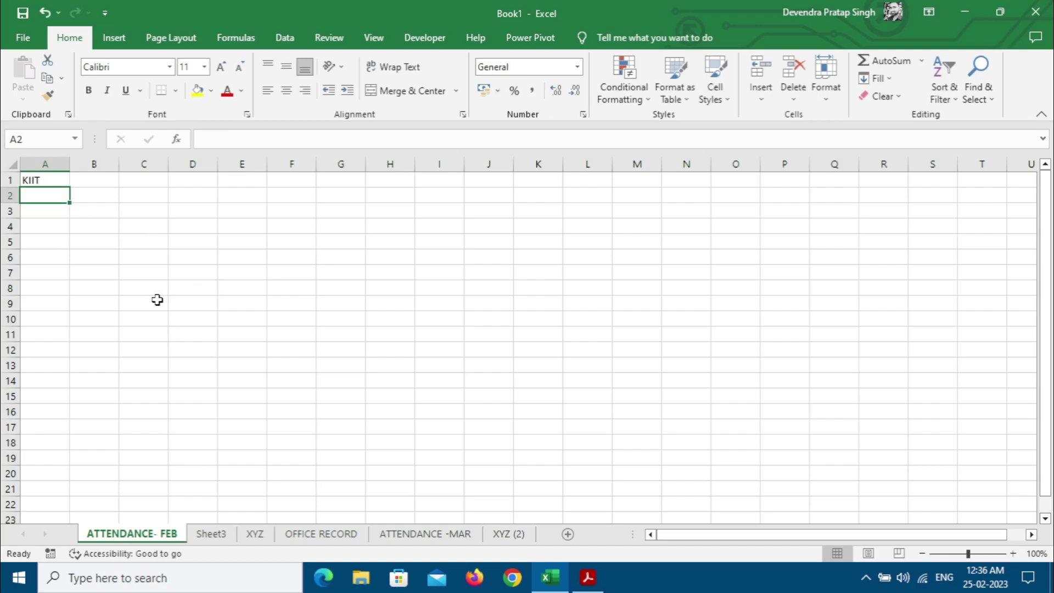
# Step: Fill the KIIT text from cell A1 across the range A1:N14 and deselect the range
pyautogui.click(66, 177)
pyautogui.moveTo(69, 187); pyautogui.dragTo(709, 426)
pyautogui.moveTo(159, 412); pyautogui.dragTo(210, 439)
pyautogui.click(211, 441)
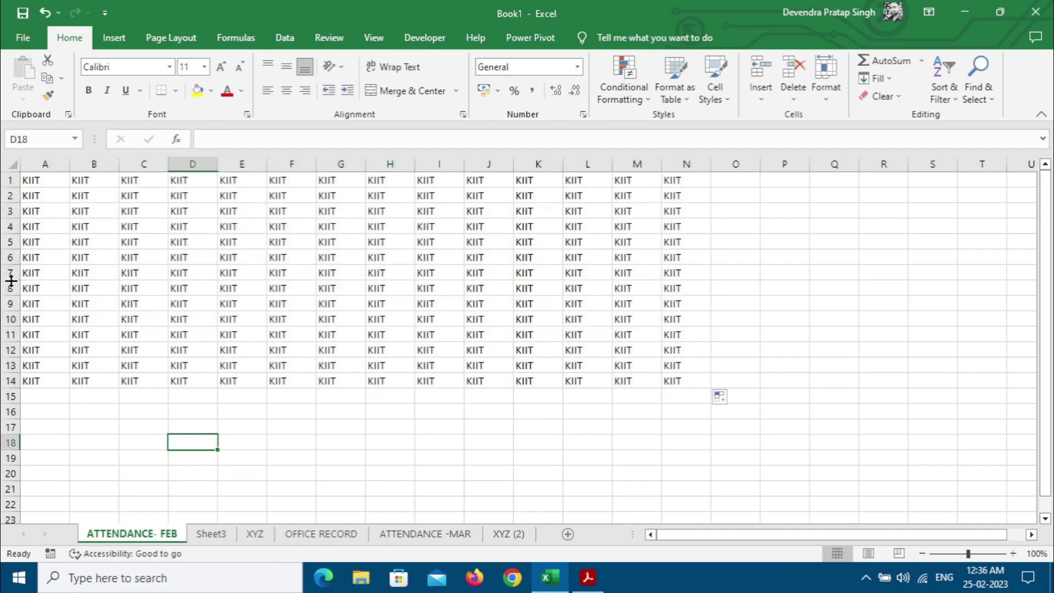
# Step: Protect the ATTENDANCE- FEB sheet with a password, keeping the default permissions, and re-enter the password to confirm it
pyautogui.rightClick(151, 538)
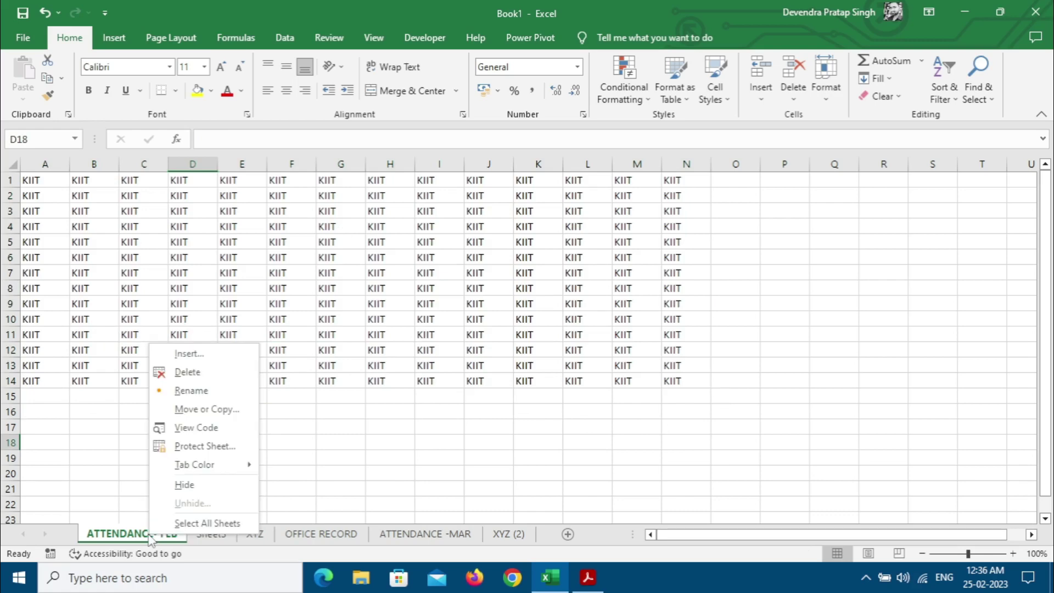
pyautogui.click(204, 446)
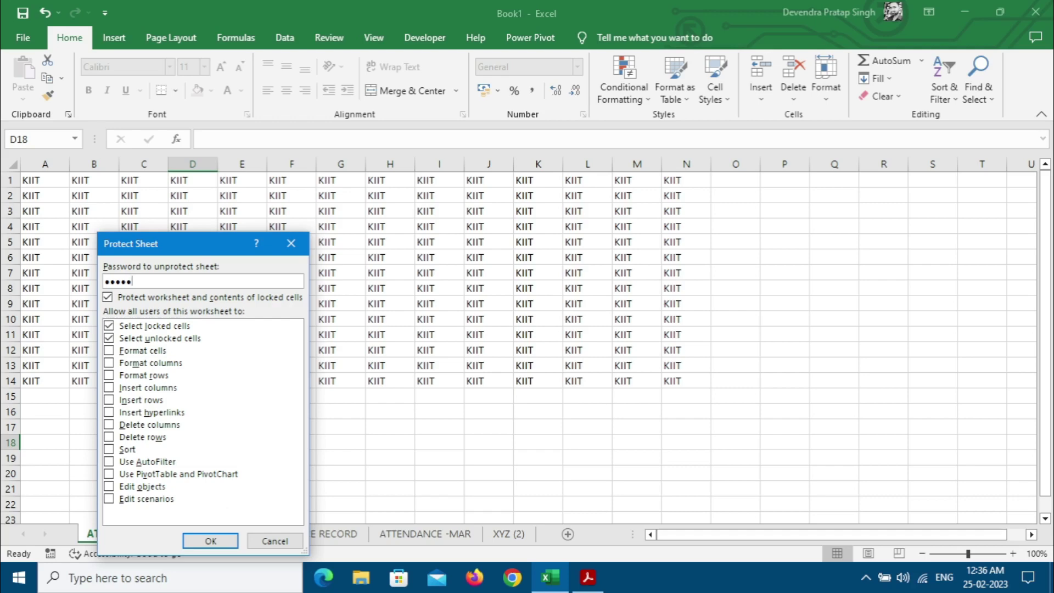
pyautogui.click(220, 542)
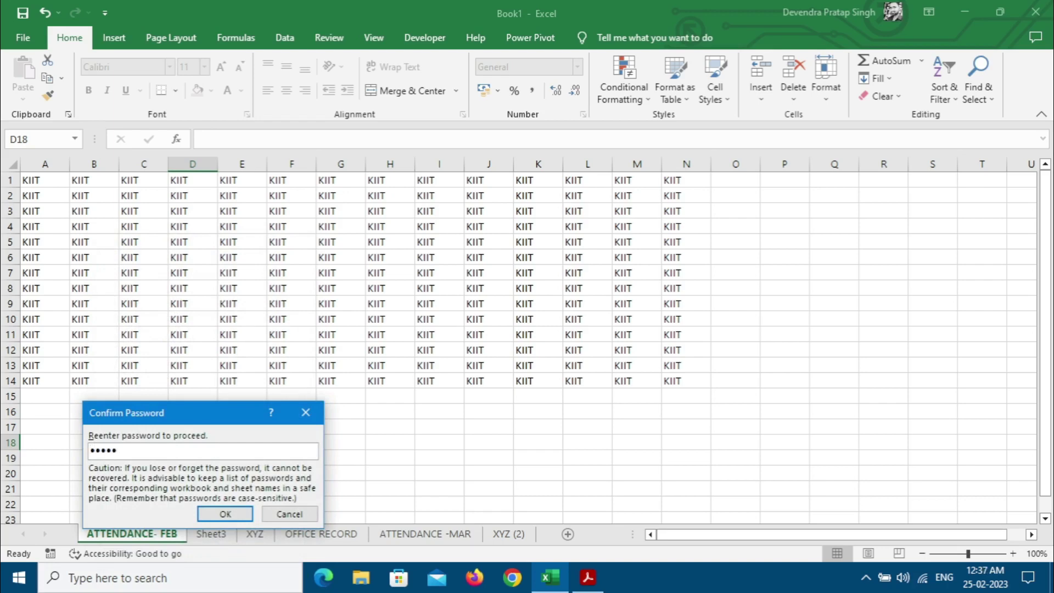
pyautogui.click(225, 514)
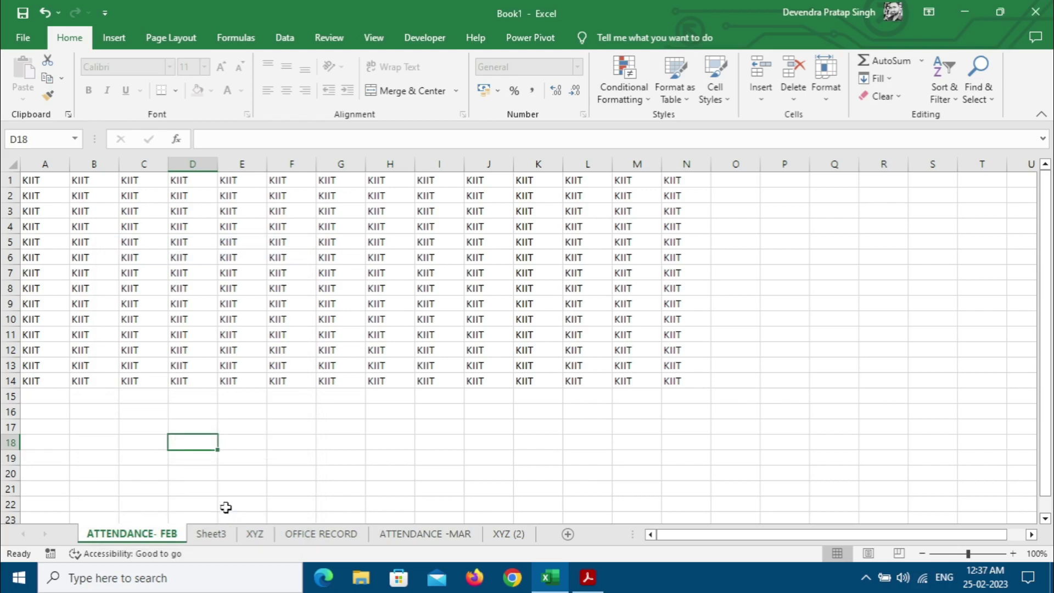
# Step: Select the range C4:F15, then cell E8, and try to change its font size on the protected sheet
pyautogui.moveTo(134, 227); pyautogui.dragTo(297, 392)
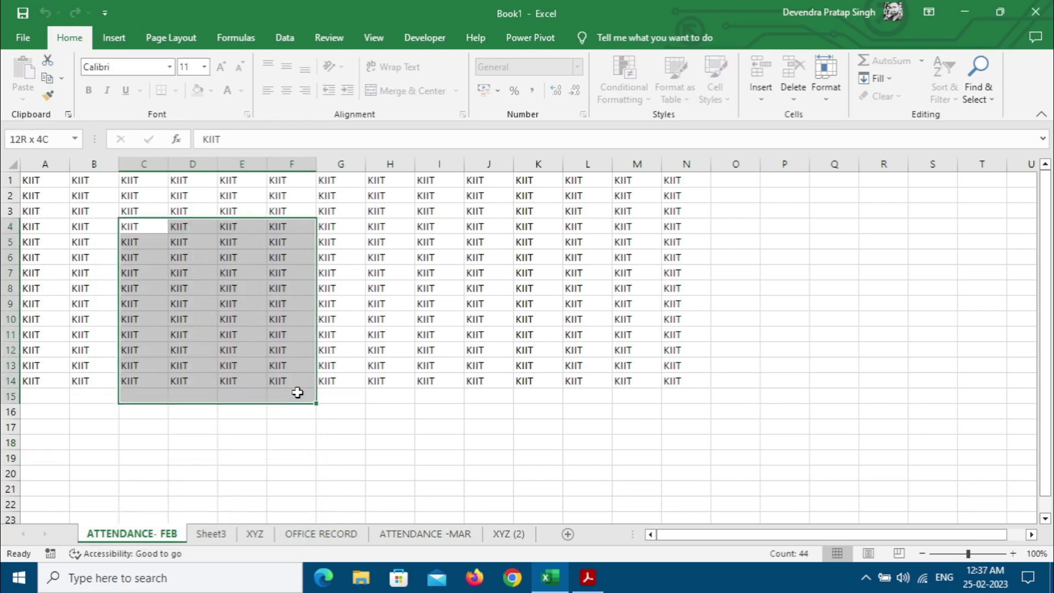
pyautogui.click(252, 291)
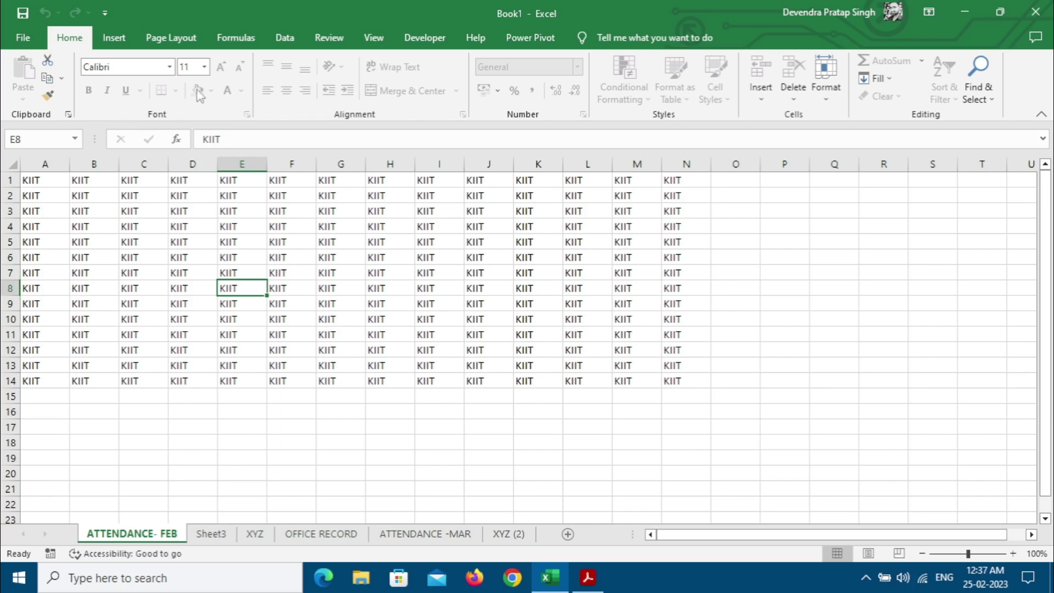
pyautogui.click(204, 67)
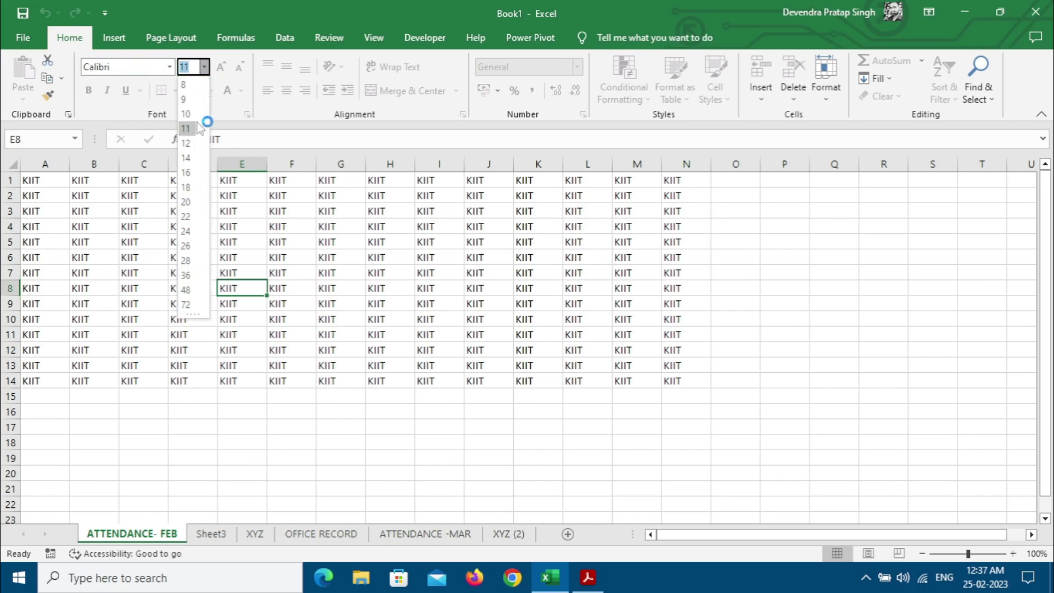
pyautogui.press('Escape')
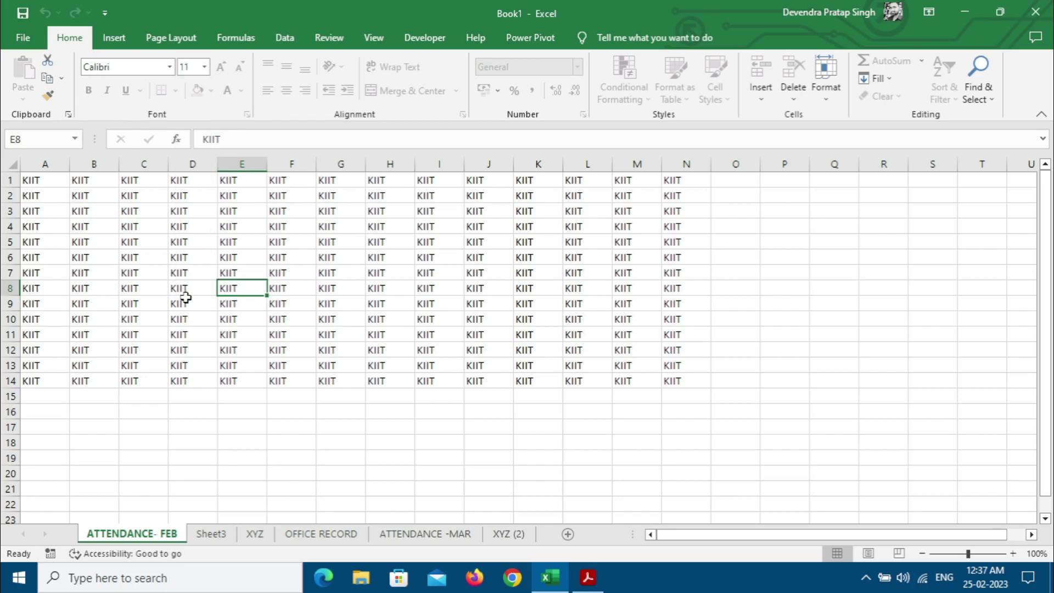
# Step: Try to delete the contents of the range B2:J13 on the protected sheet and dismiss the alert
pyautogui.moveTo(80, 198); pyautogui.dragTo(483, 361)
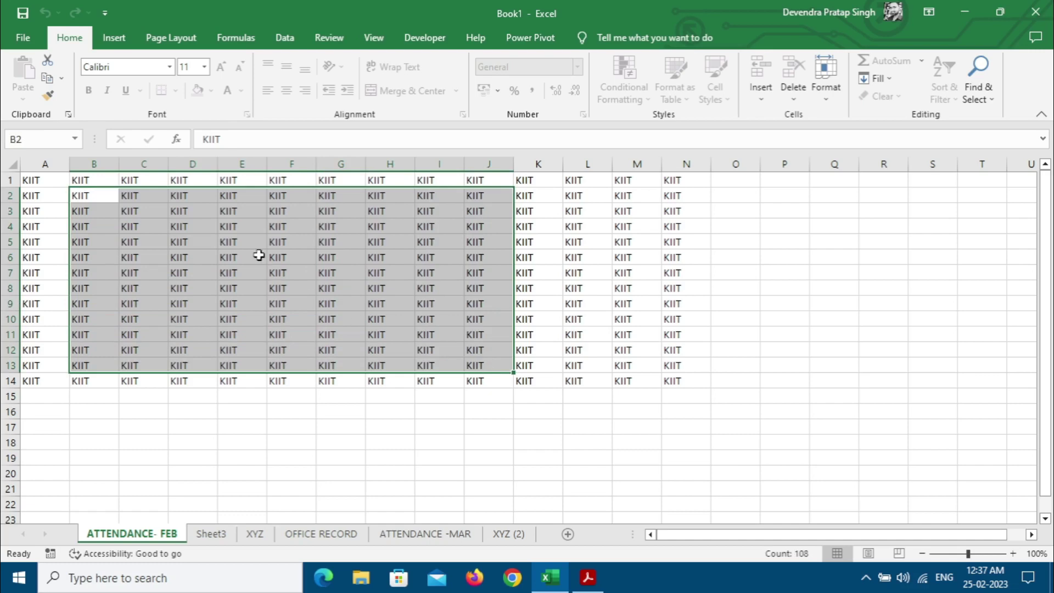
pyautogui.press('Delete')
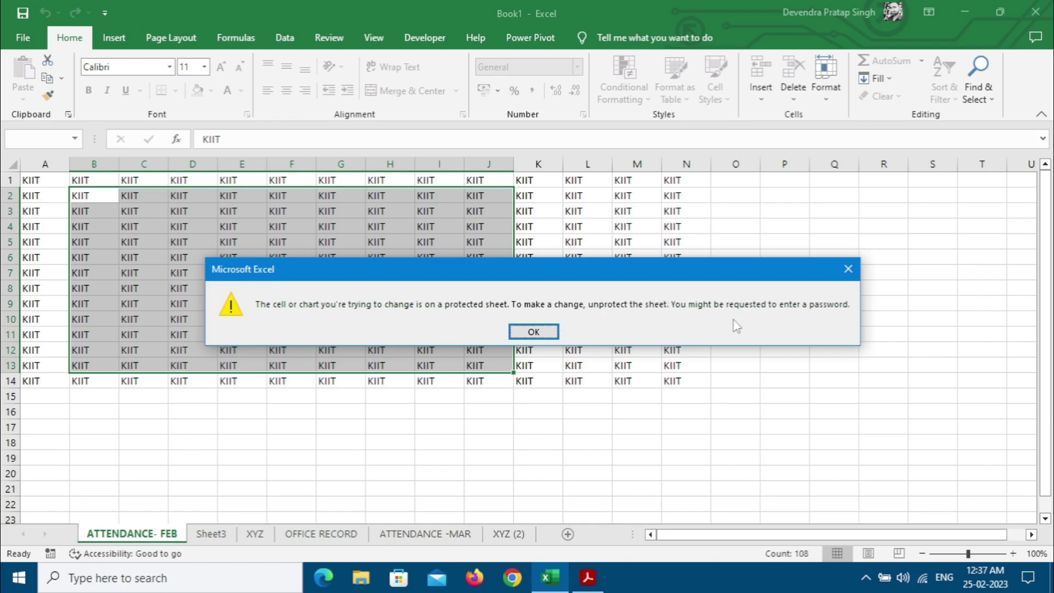
pyautogui.click(534, 332)
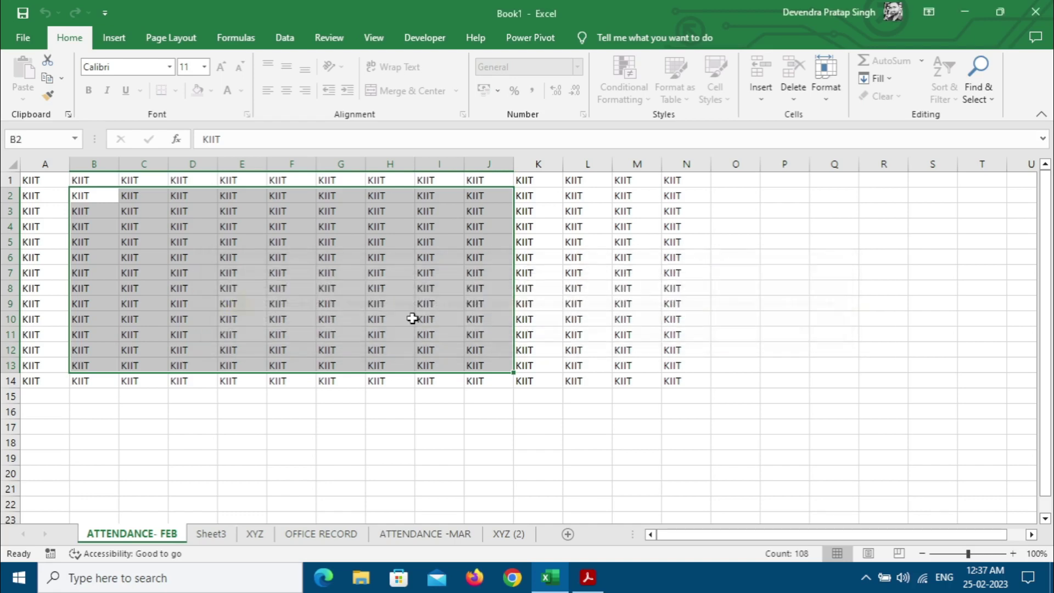
pyautogui.click(291, 305)
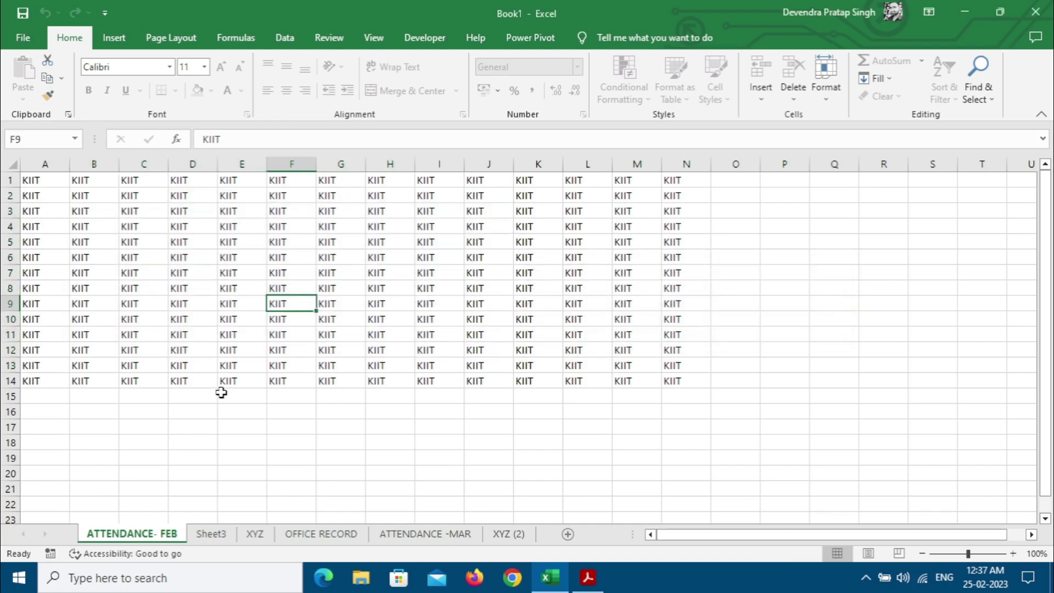
pyautogui.rightClick(154, 535)
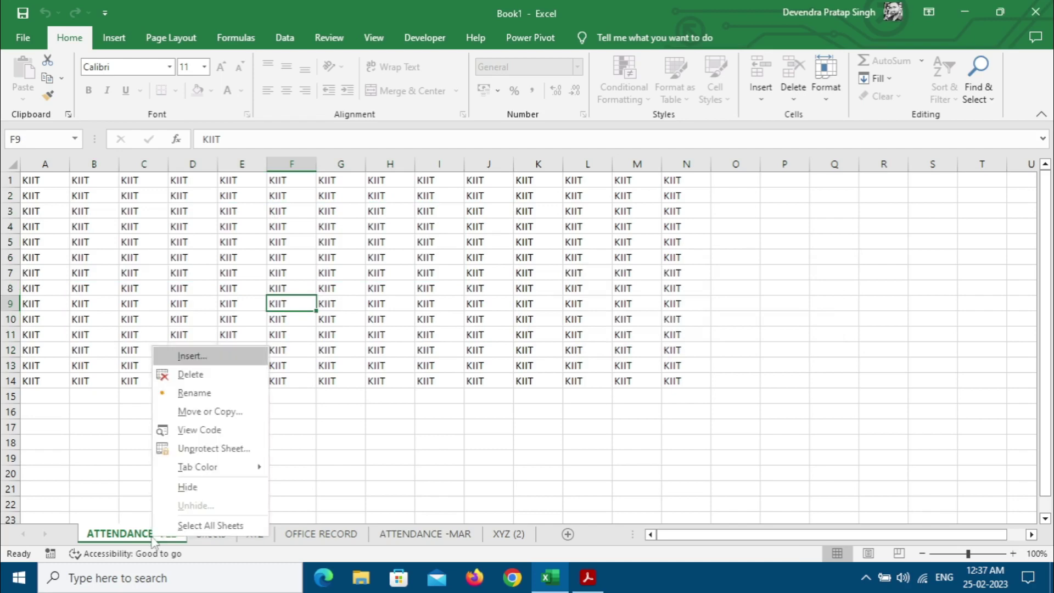
pyautogui.click(208, 449)
pyautogui.moveTo(197, 452); pyautogui.dragTo(215, 283)
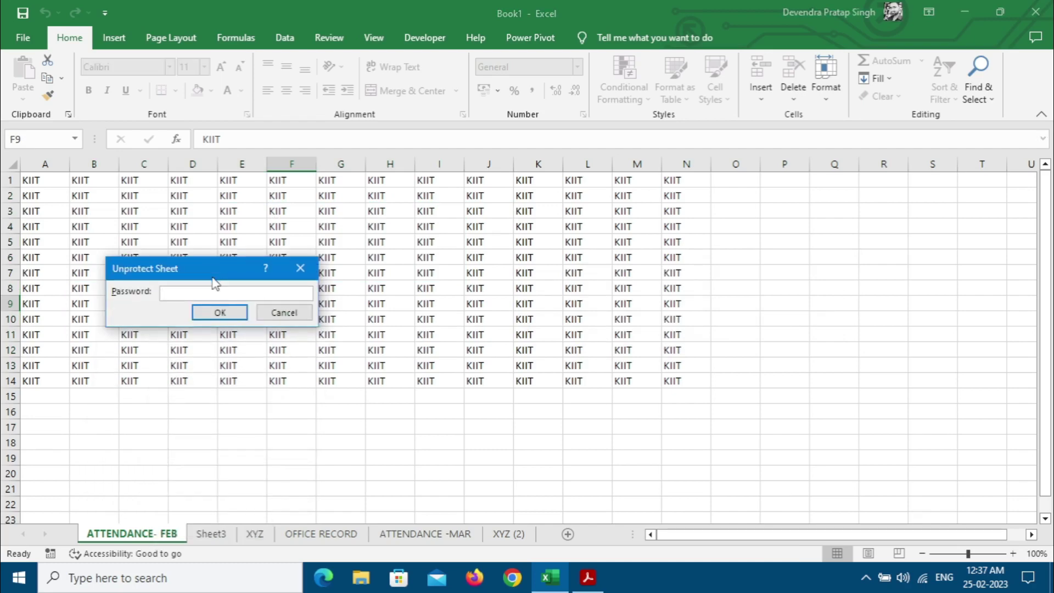
pyautogui.click(301, 268)
# Step: Select blocks of the KIIT data and try to edit cell J13 on the protected sheet, dismissing the alert
pyautogui.click(59, 196)
pyautogui.moveTo(108, 230); pyautogui.dragTo(494, 409)
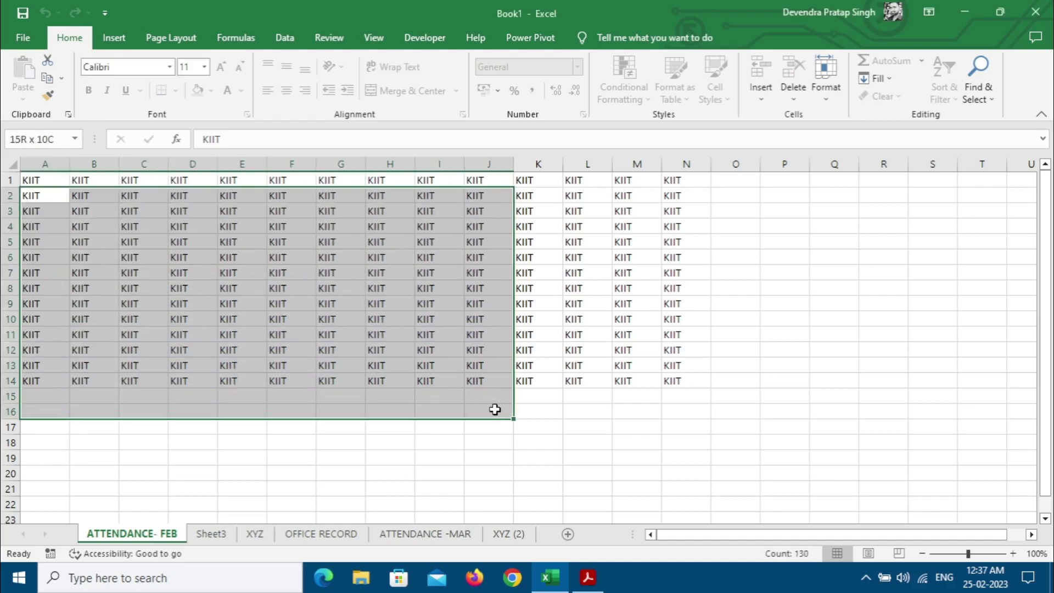
pyautogui.click(433, 322)
pyautogui.moveTo(153, 224); pyautogui.dragTo(506, 361)
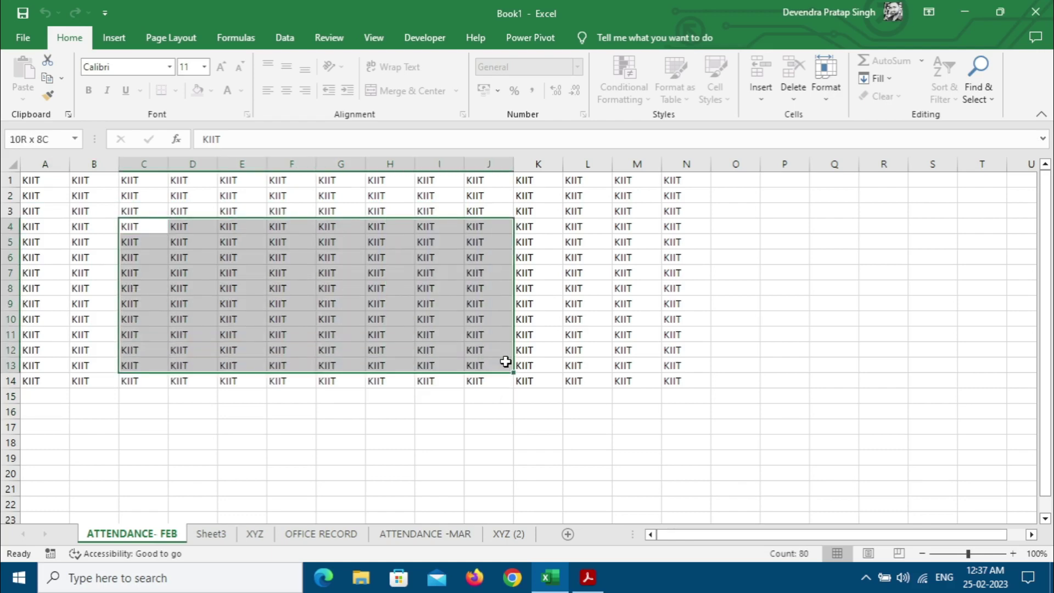
pyautogui.doubleClick(506, 361)
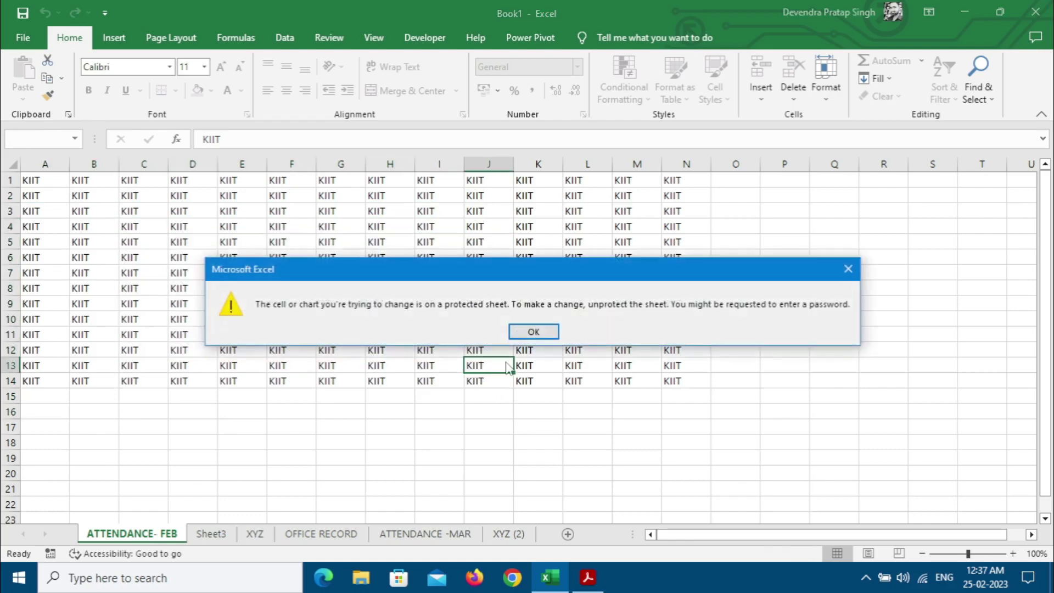
pyautogui.click(531, 330)
# Step: Unprotect the ATTENDANCE- FEB sheet by entering the sheet password
pyautogui.rightClick(171, 534)
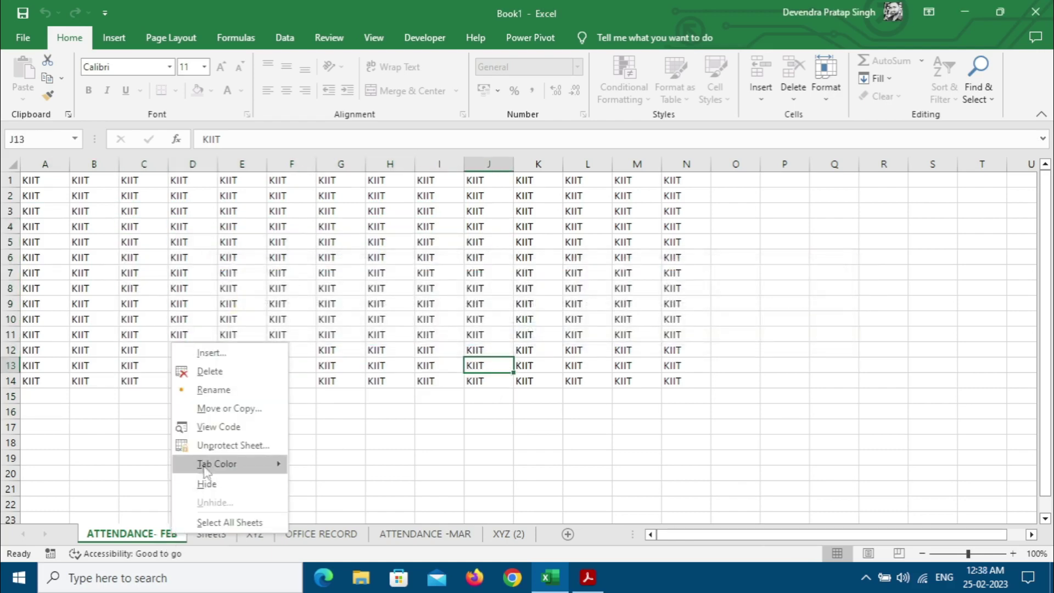
pyautogui.click(225, 445)
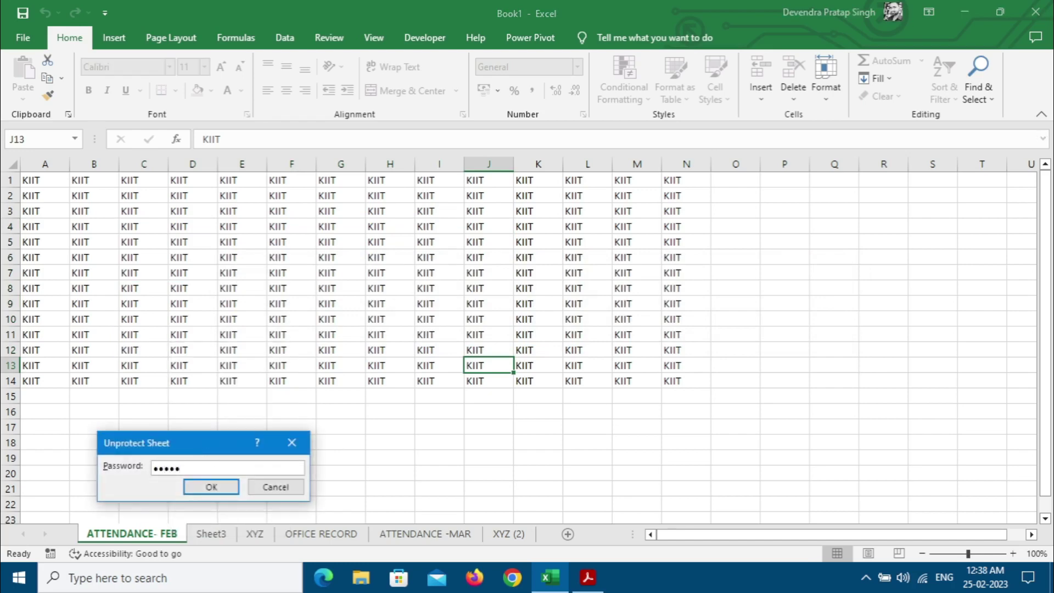
pyautogui.press('Return')
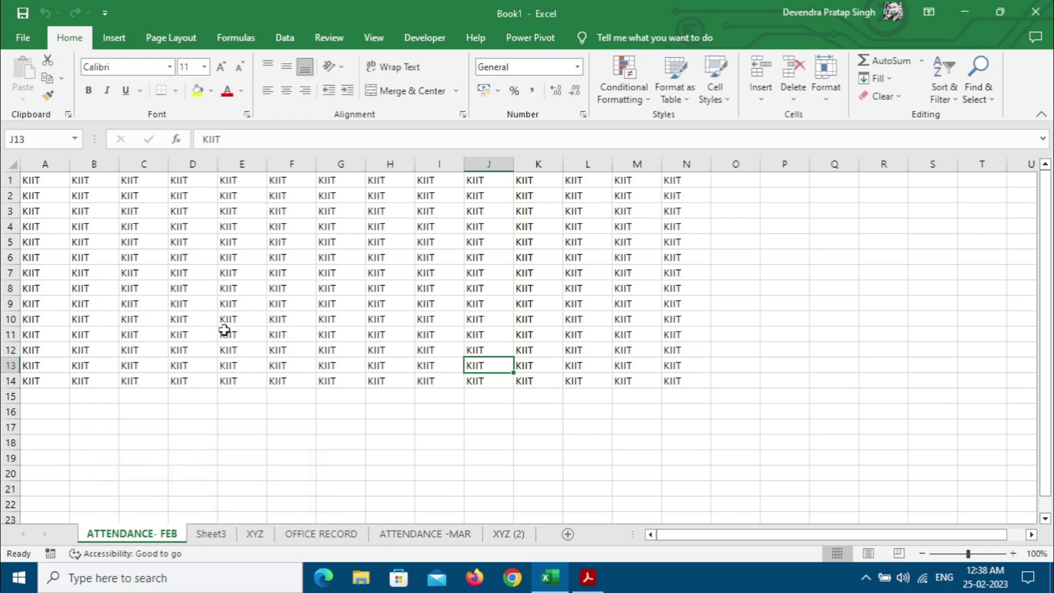
# Step: Delete the contents of the range A10:O15 on the ATTENDANCE- FEB sheet and deselect the range
pyautogui.click(720, 403)
pyautogui.moveTo(720, 403); pyautogui.dragTo(24, 321)
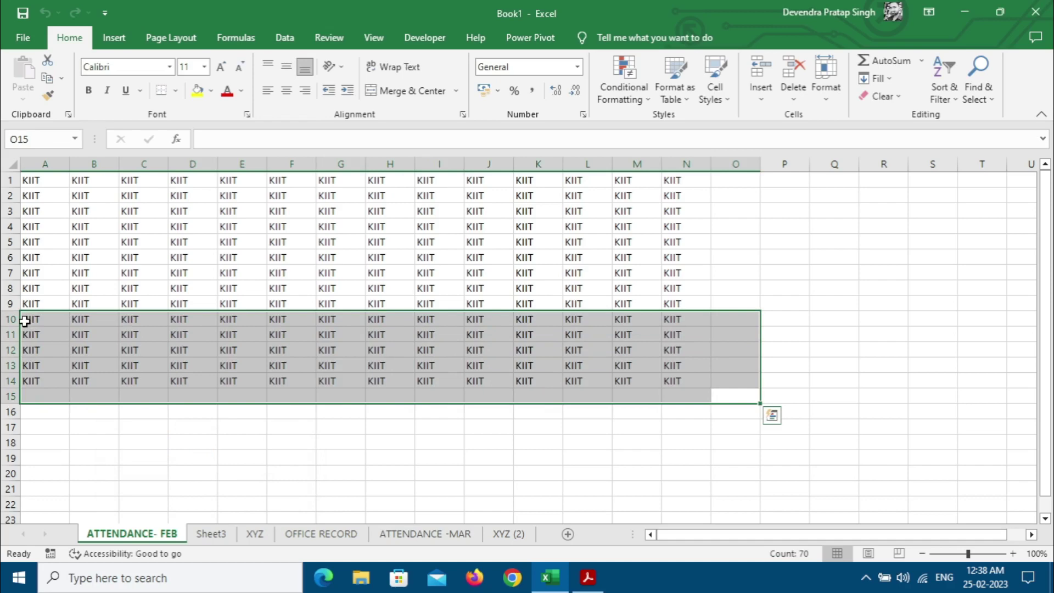
pyautogui.press('Delete')
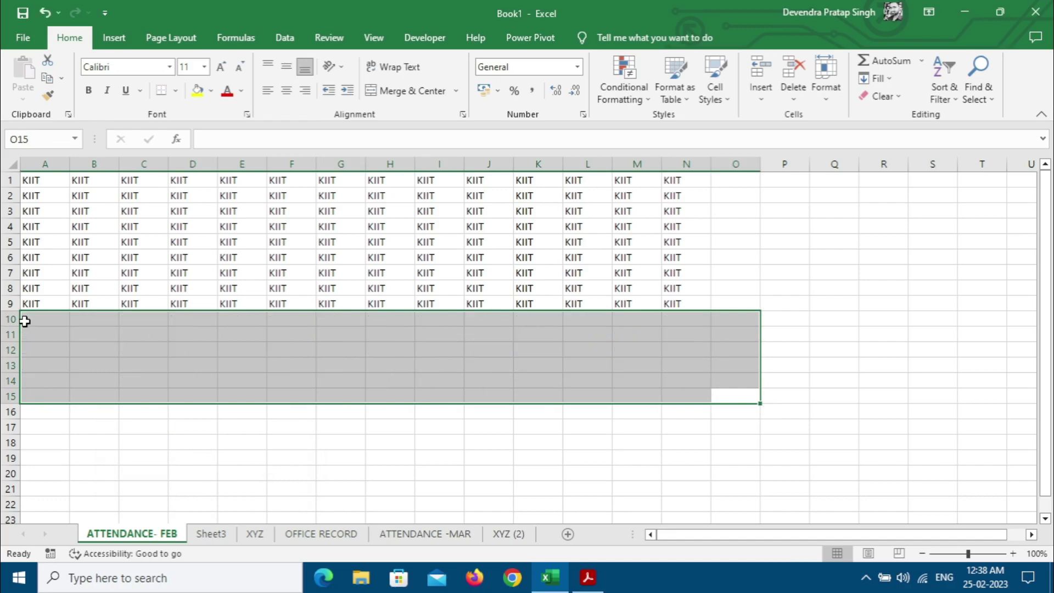
pyautogui.click(236, 292)
# Step: Switch to the PDF reader to check the Worksheet Manipulations list and return to the Book1 workbook in Excel
pyautogui.click(578, 587)
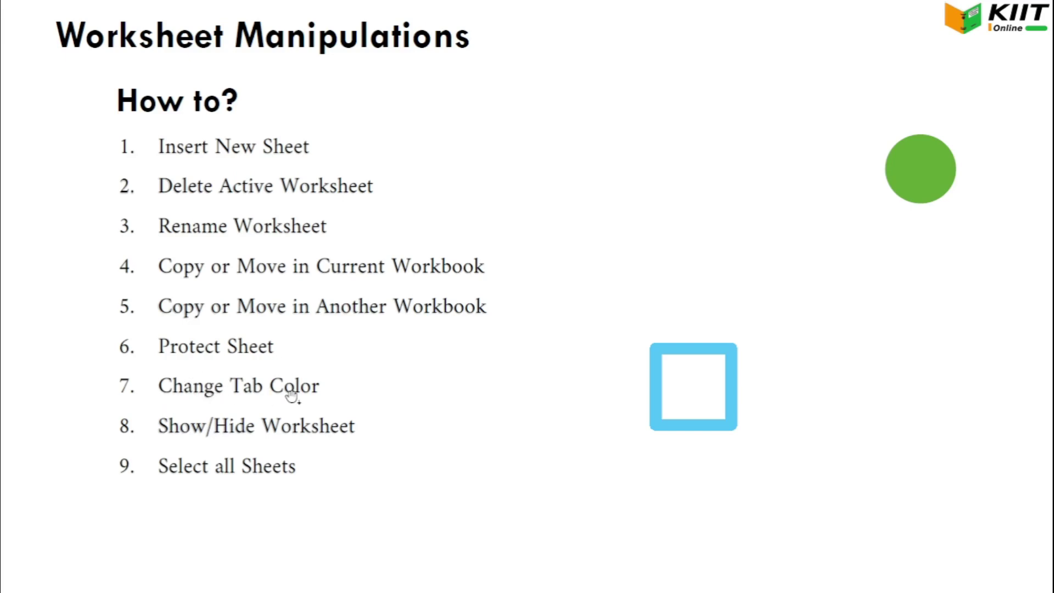
pyautogui.hotkey('alt', 'Tab')
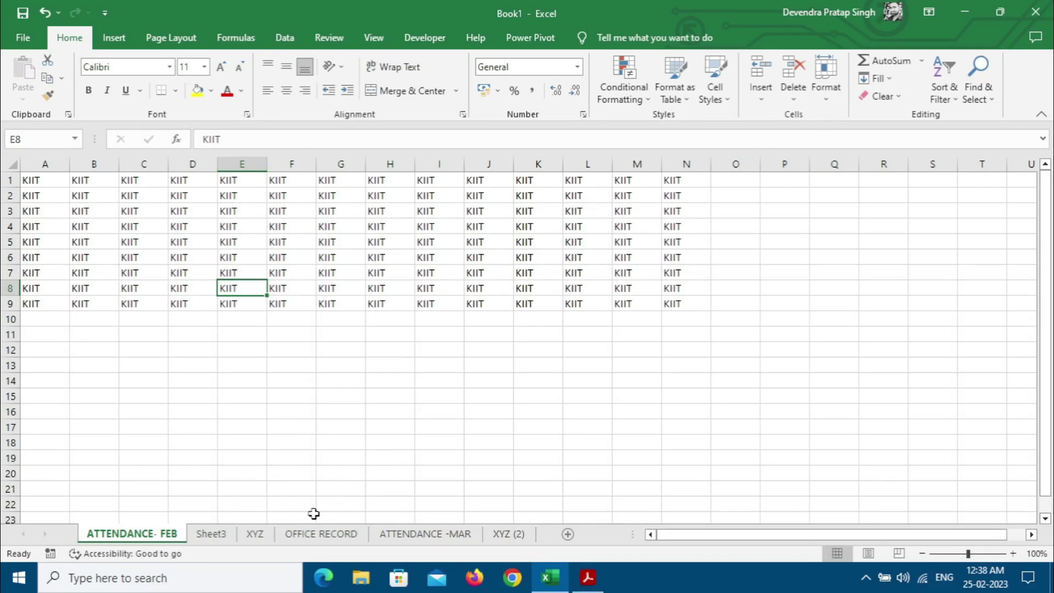
# Step: Delete the Sheet3, XYZ and XYZ (2) worksheets from Book1, confirming permanent deletion where asked
pyautogui.click(222, 537)
pyautogui.rightClick(228, 547)
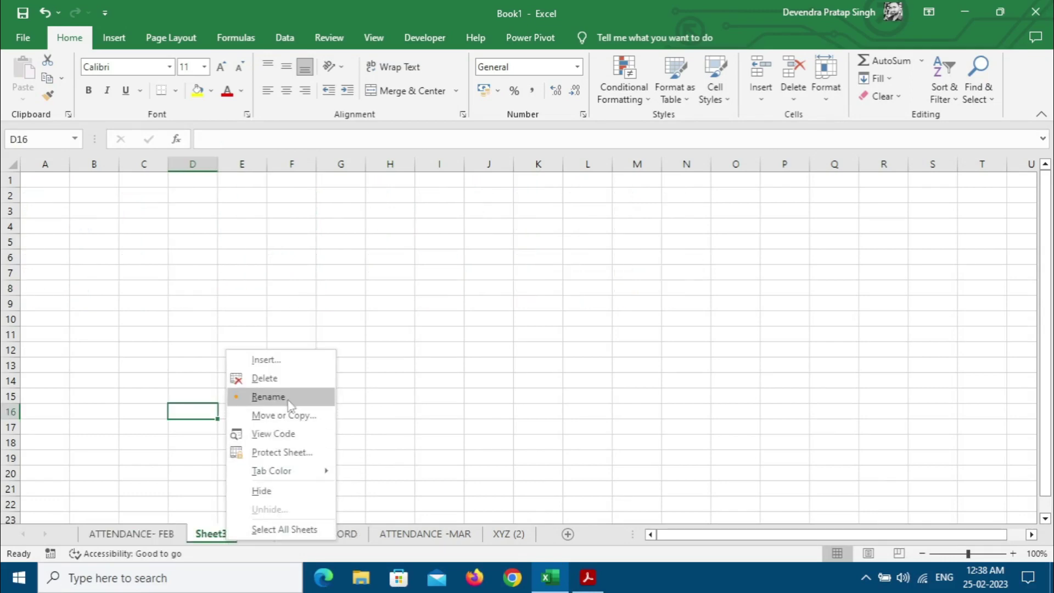
pyautogui.click(296, 376)
pyautogui.rightClick(214, 536)
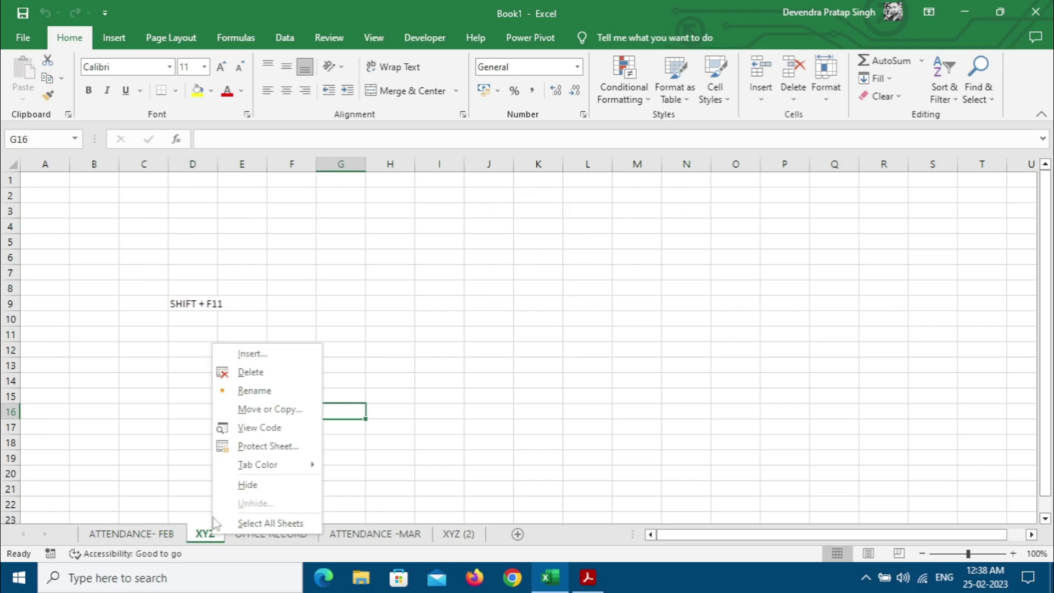
pyautogui.click(296, 377)
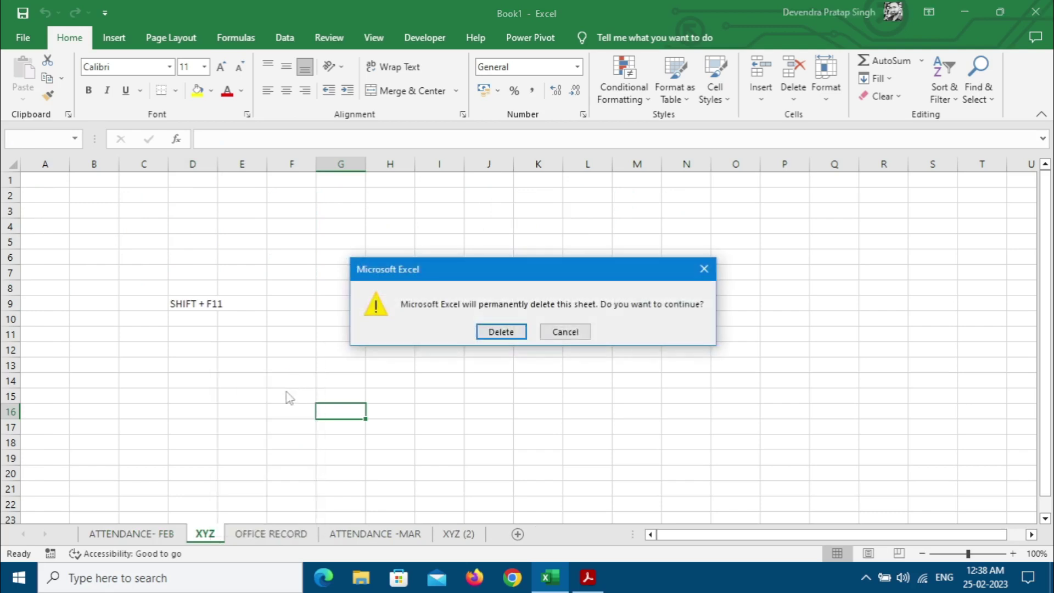
pyautogui.click(500, 332)
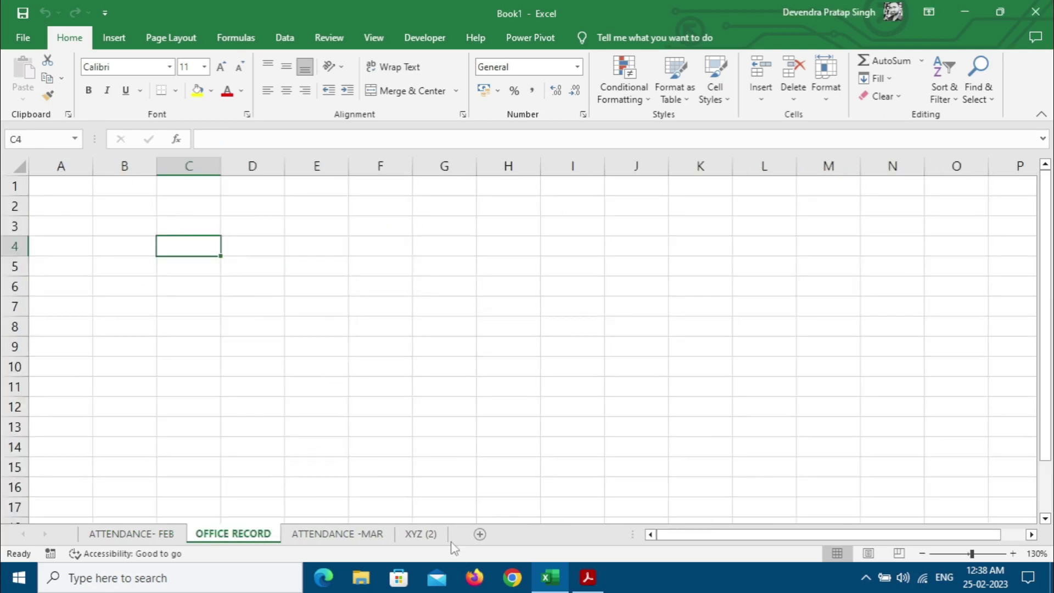
pyautogui.rightClick(427, 534)
pyautogui.click(483, 369)
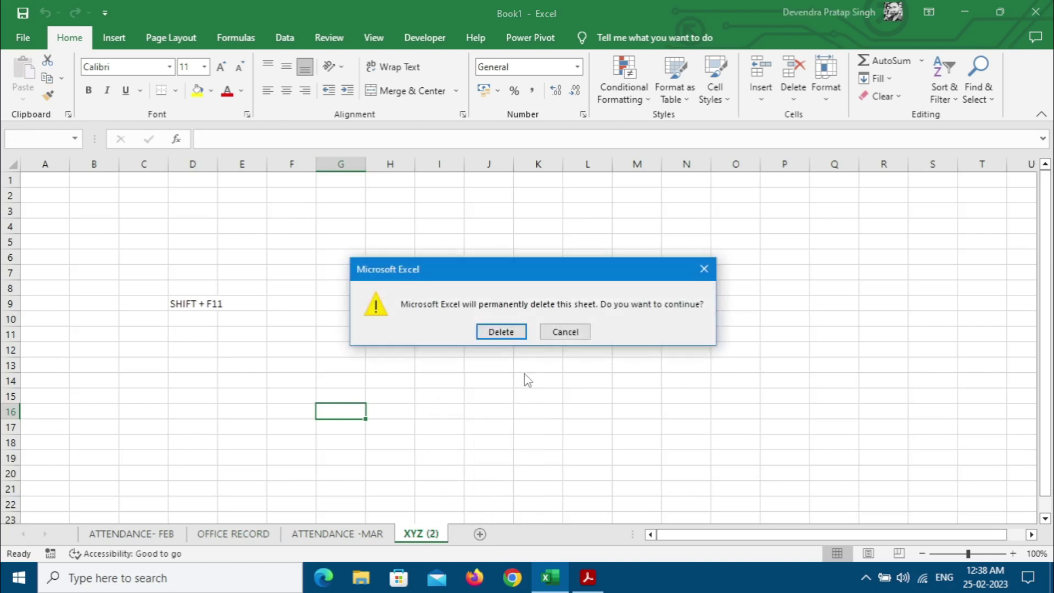
pyautogui.click(502, 330)
# Step: Move the OFFICE RECORD sheet before ATTENDANCE- FEB and set its tab color to the standard green
pyautogui.moveTo(233, 533); pyautogui.dragTo(83, 544)
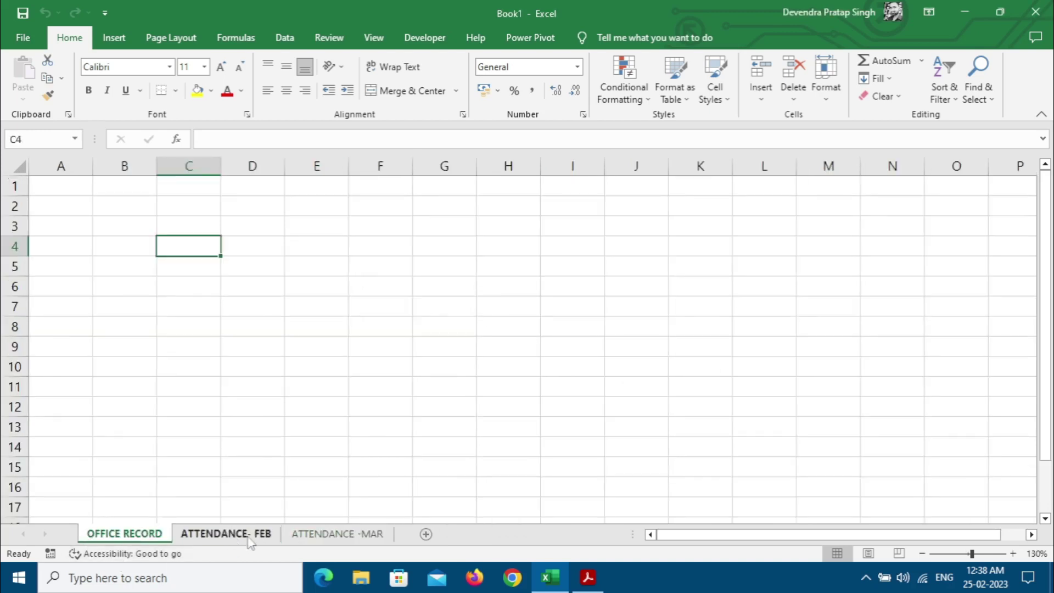
pyautogui.rightClick(121, 541)
pyautogui.moveTo(200, 466)
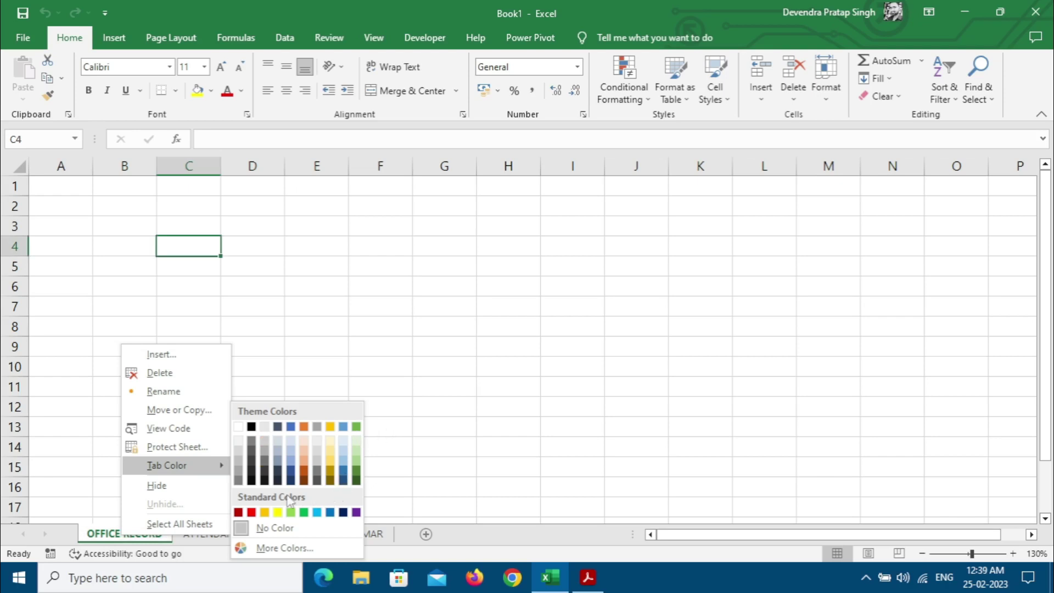
pyautogui.click(303, 512)
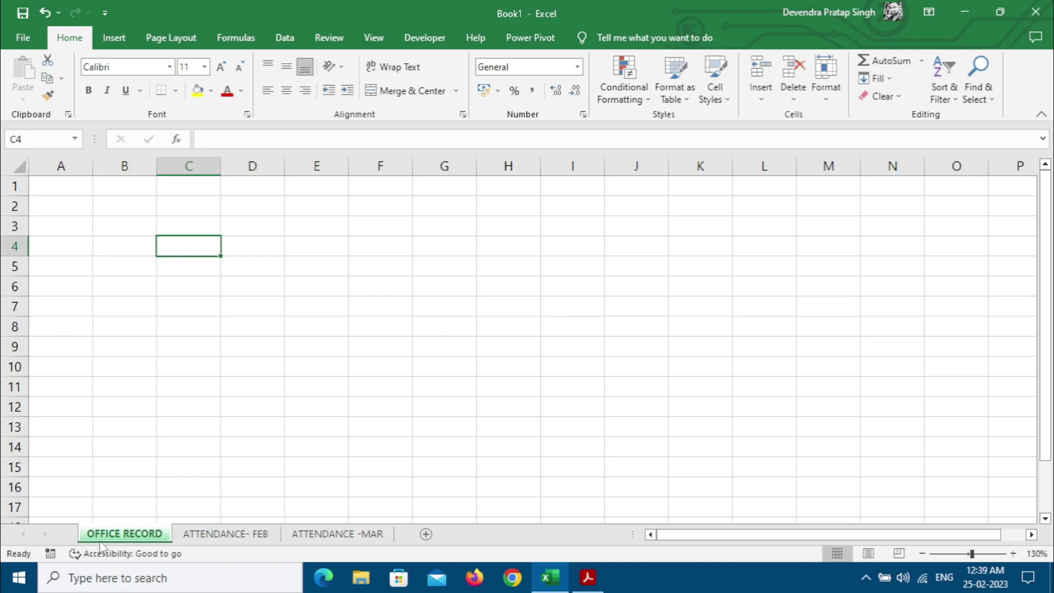
# Step: Set the ATTENDANCE- FEB tab color to the darker blue theme color and the ATTENDANCE -MAR tab to the darker orange theme color
pyautogui.click(208, 535)
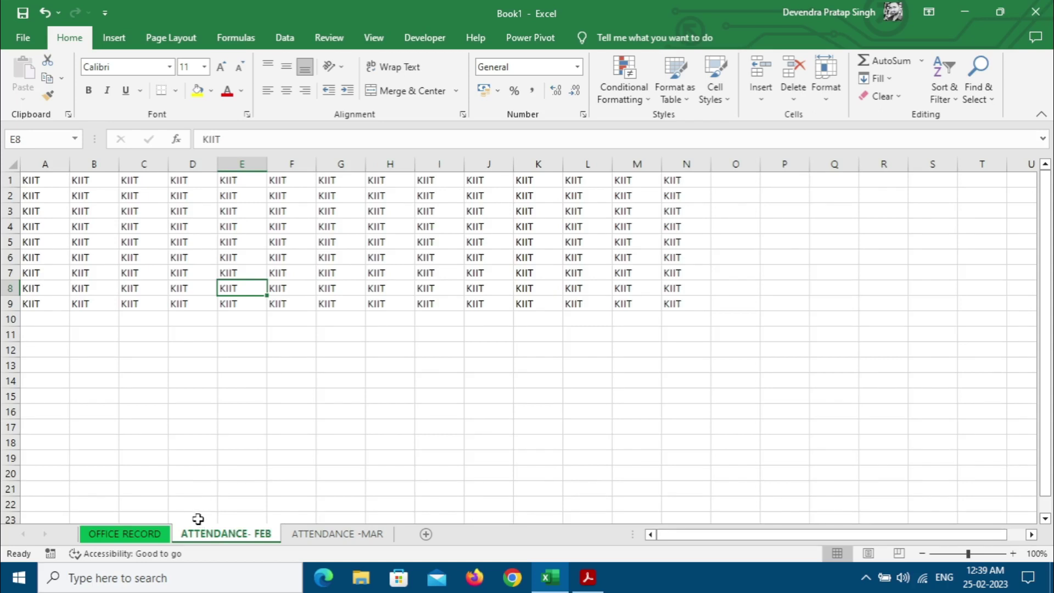
pyautogui.rightClick(210, 537)
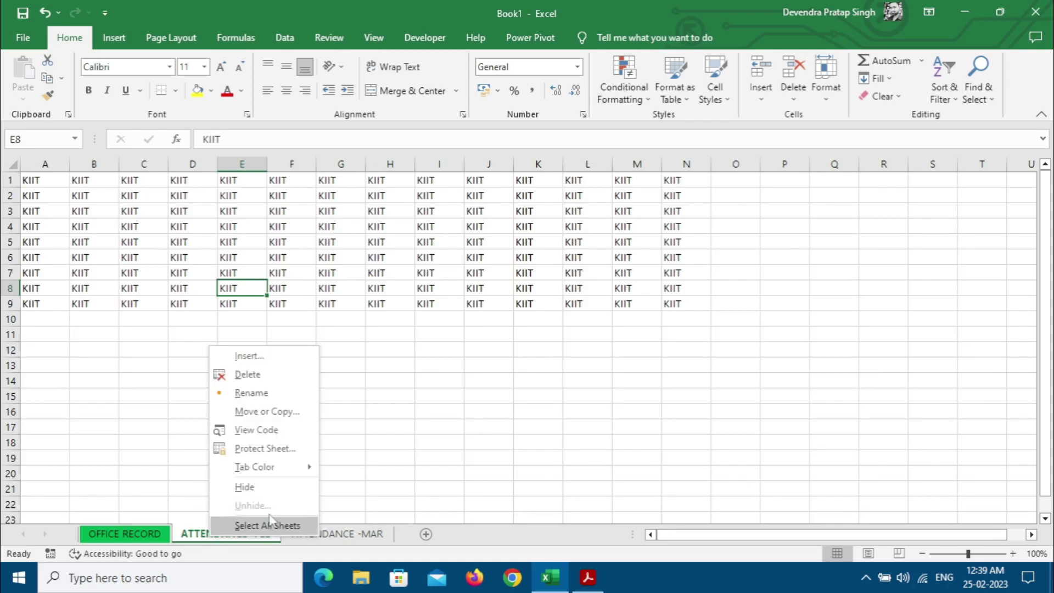
pyautogui.moveTo(301, 472)
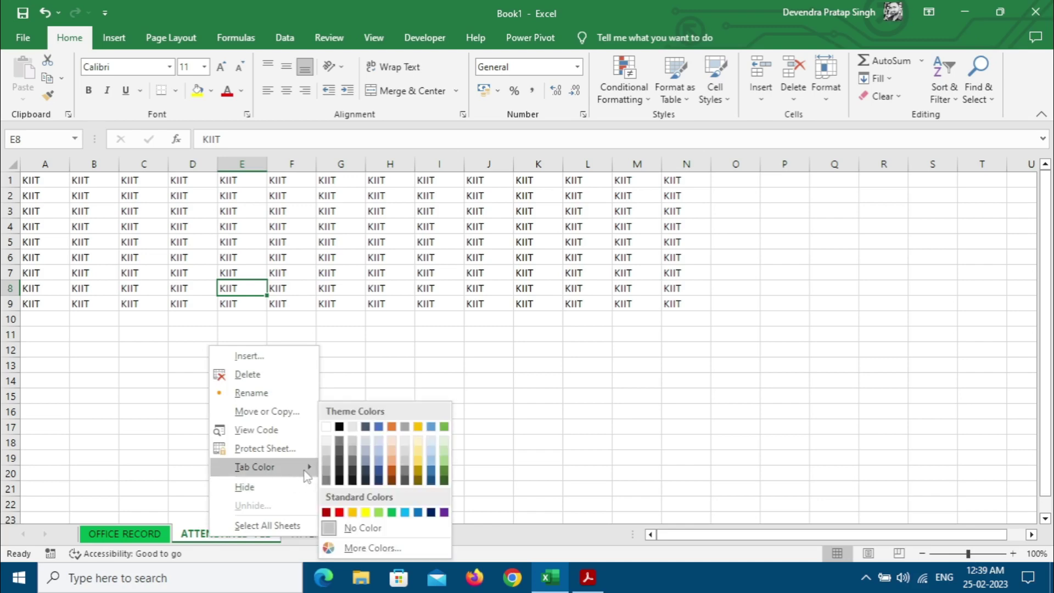
pyautogui.click(432, 481)
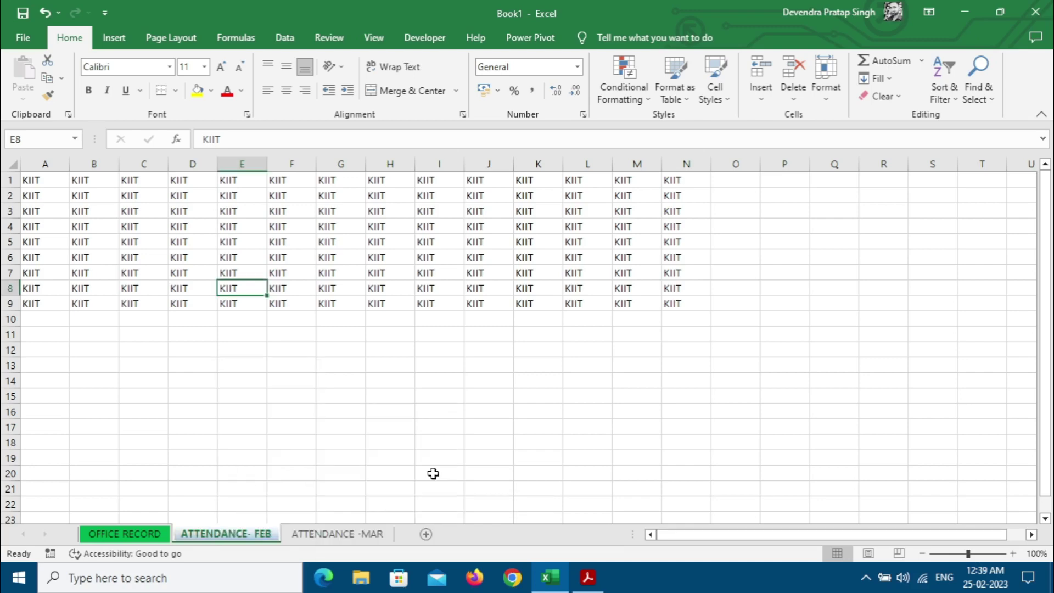
pyautogui.rightClick(349, 537)
pyautogui.moveTo(447, 464)
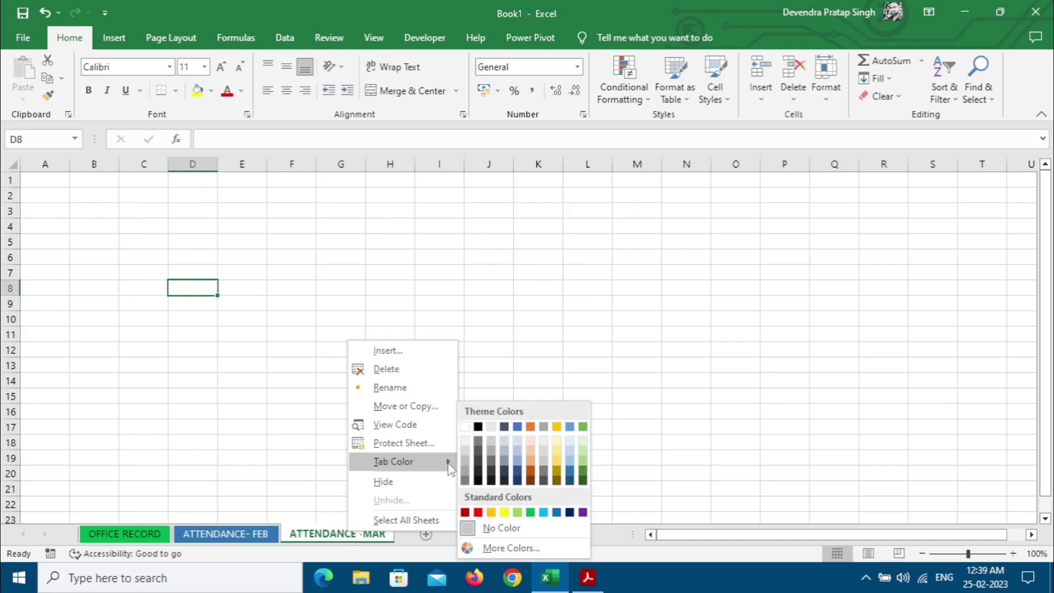
pyautogui.click(530, 474)
# Step: Look through the three sheets to compare their tab colors, and check the Worksheet Manipulations list in the PDF reader before returning to Excel
pyautogui.click(235, 534)
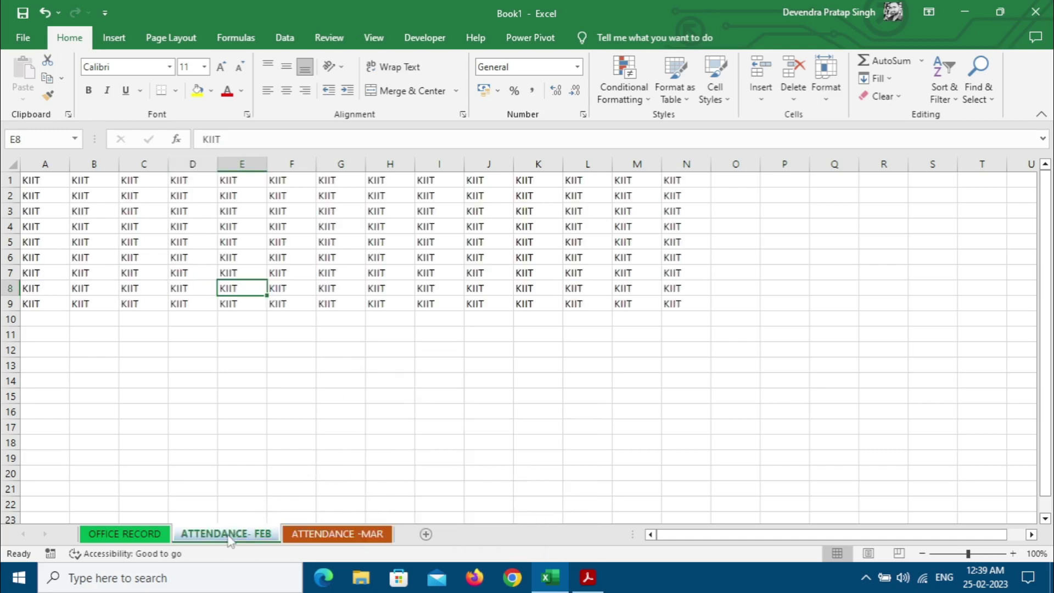
pyautogui.click(144, 536)
pyautogui.click(225, 536)
pyautogui.click(335, 536)
pyautogui.click(235, 538)
pyautogui.click(137, 537)
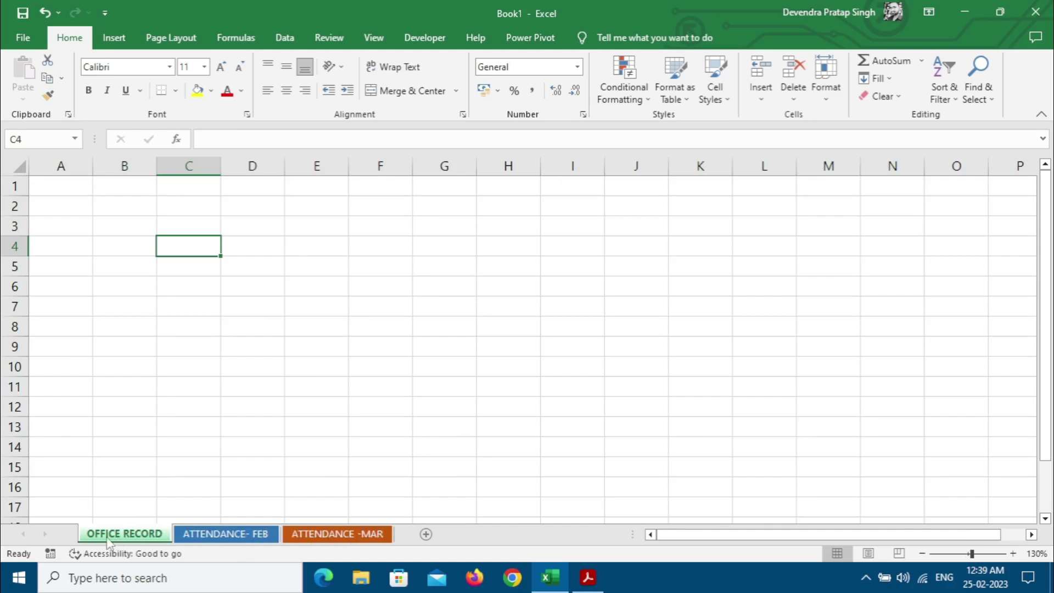
pyautogui.click(589, 576)
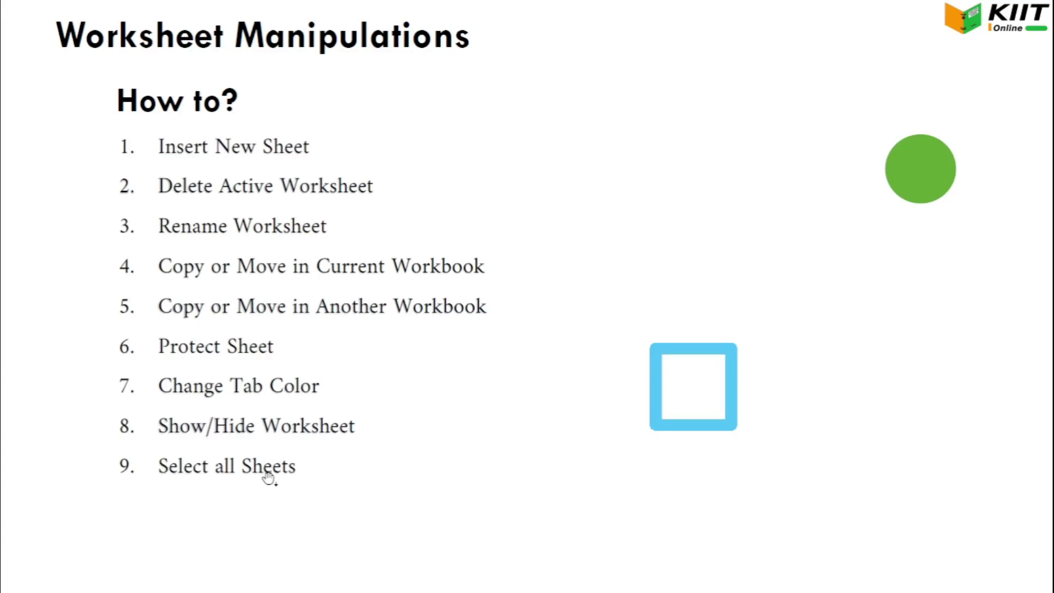
pyautogui.hotkey('alt', 'Tab')
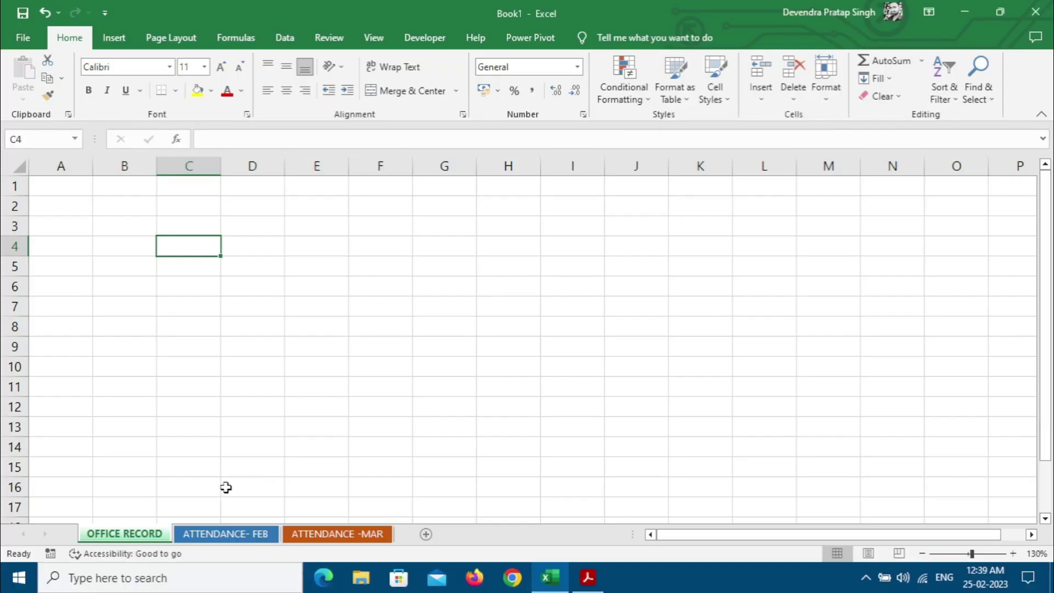
# Step: Select all sheets in Book1, set their tab color to the standard purple, and ungroup them on ATTENDANCE- FEB
pyautogui.rightClick(157, 537)
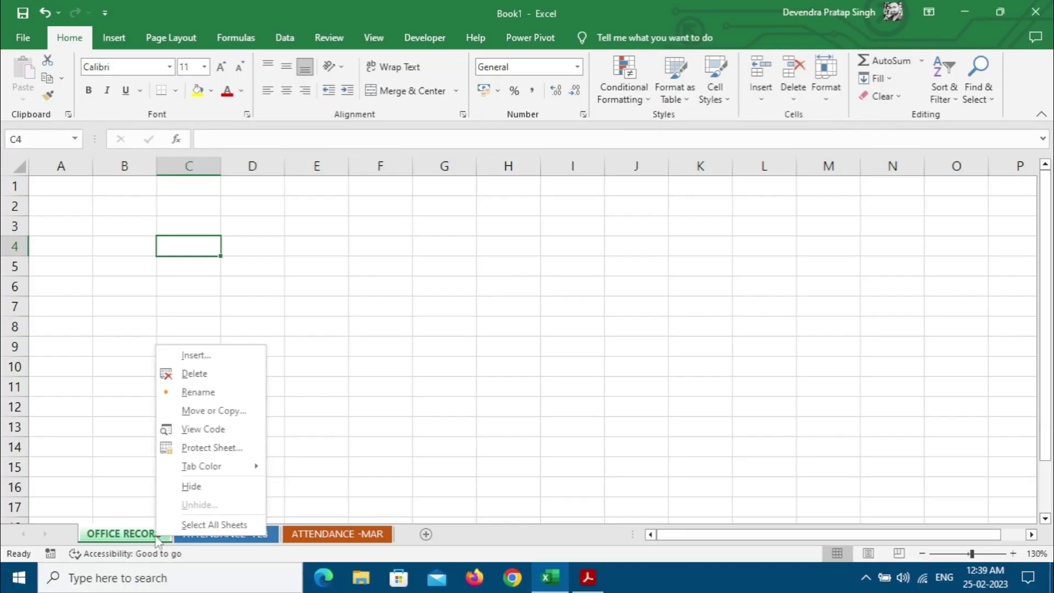
pyautogui.click(191, 524)
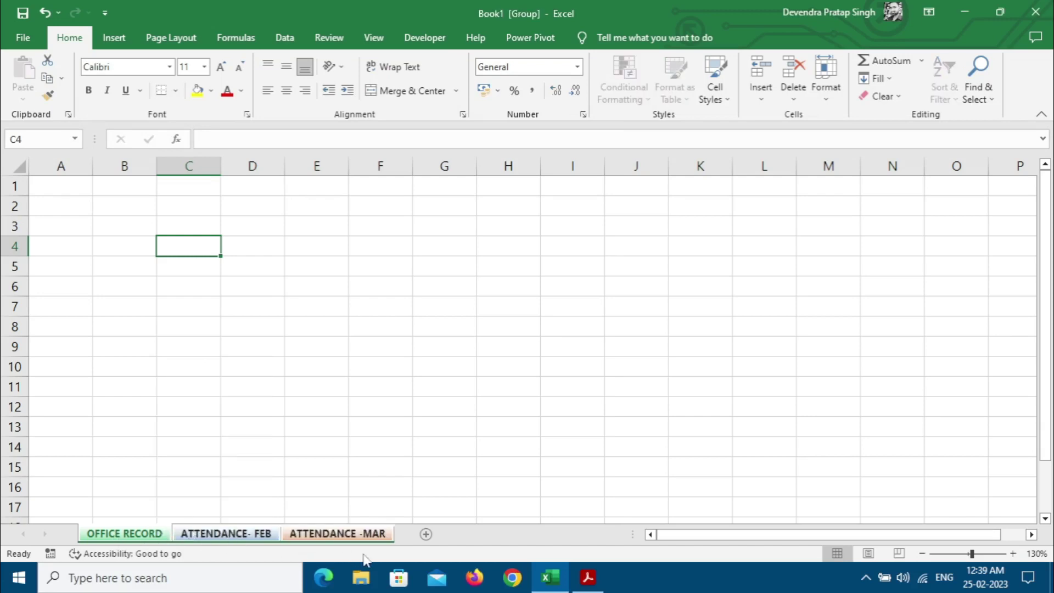
pyautogui.rightClick(230, 536)
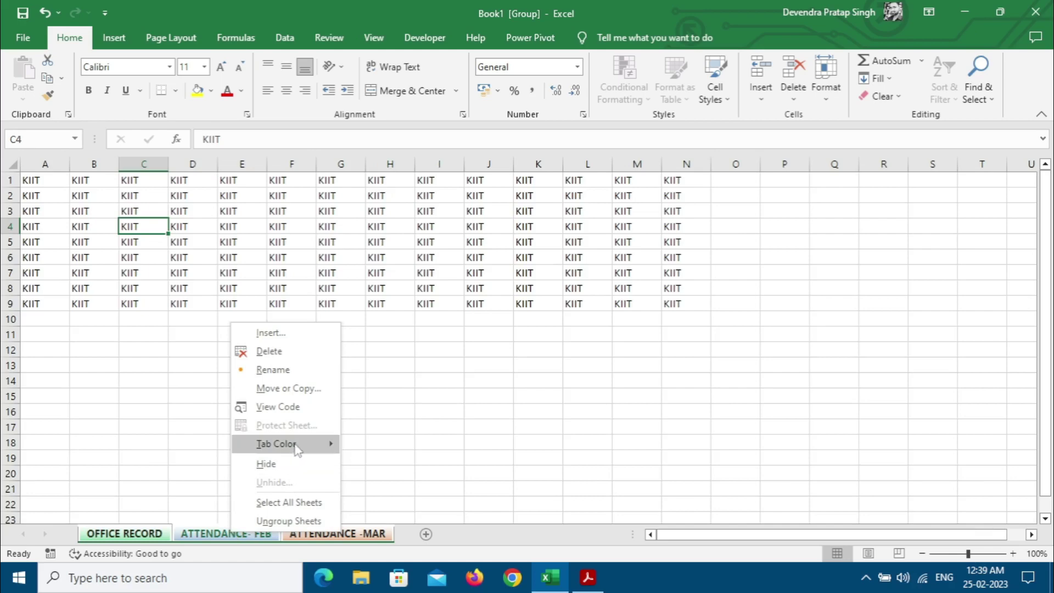
pyautogui.moveTo(296, 444)
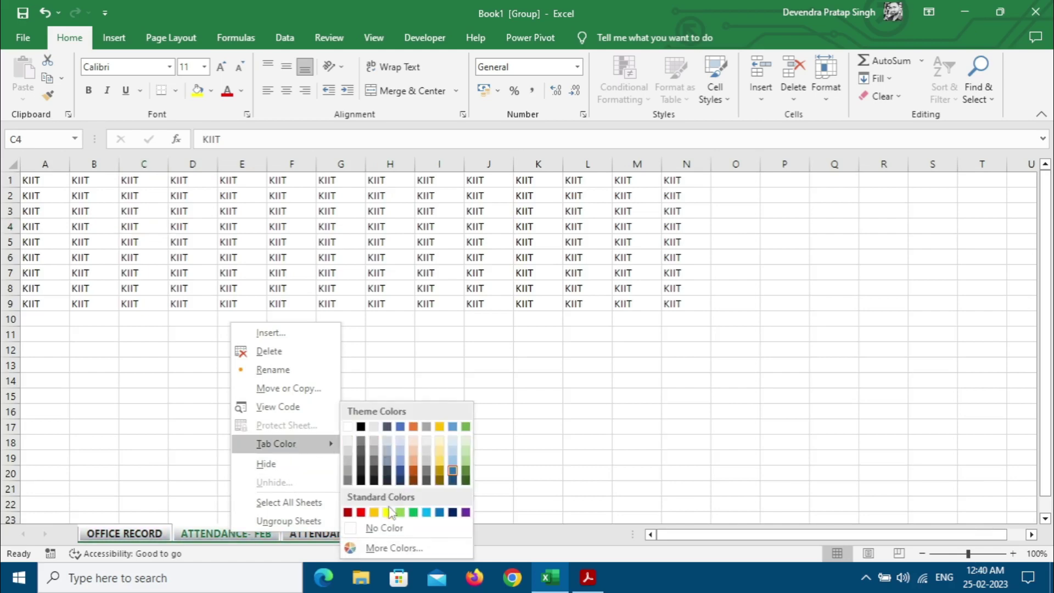
pyautogui.click(466, 512)
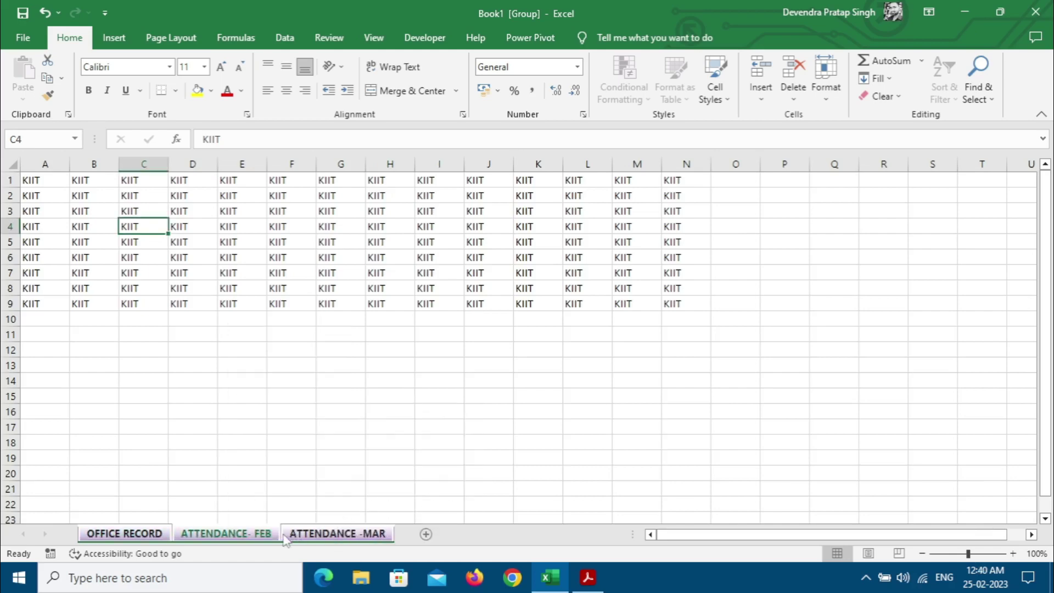
pyautogui.click(303, 538)
pyautogui.click(231, 536)
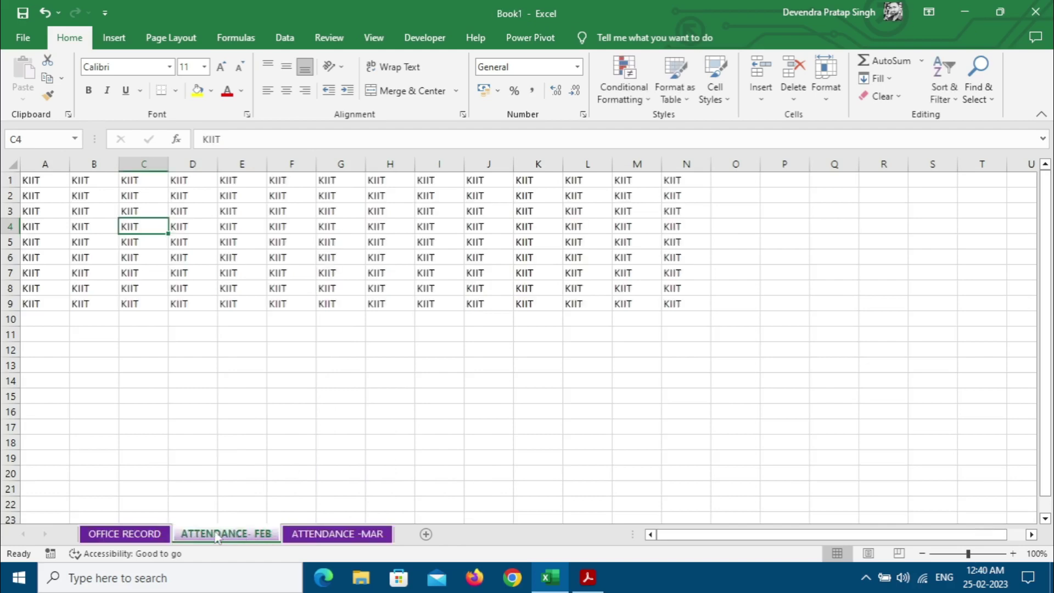
# Step: View the OFFICE RECORD and ATTENDANCE- FEB sheets, check the Worksheet Manipulations list in the PDF reader, and return to Excel
pyautogui.click(152, 537)
pyautogui.click(237, 538)
pyautogui.click(151, 534)
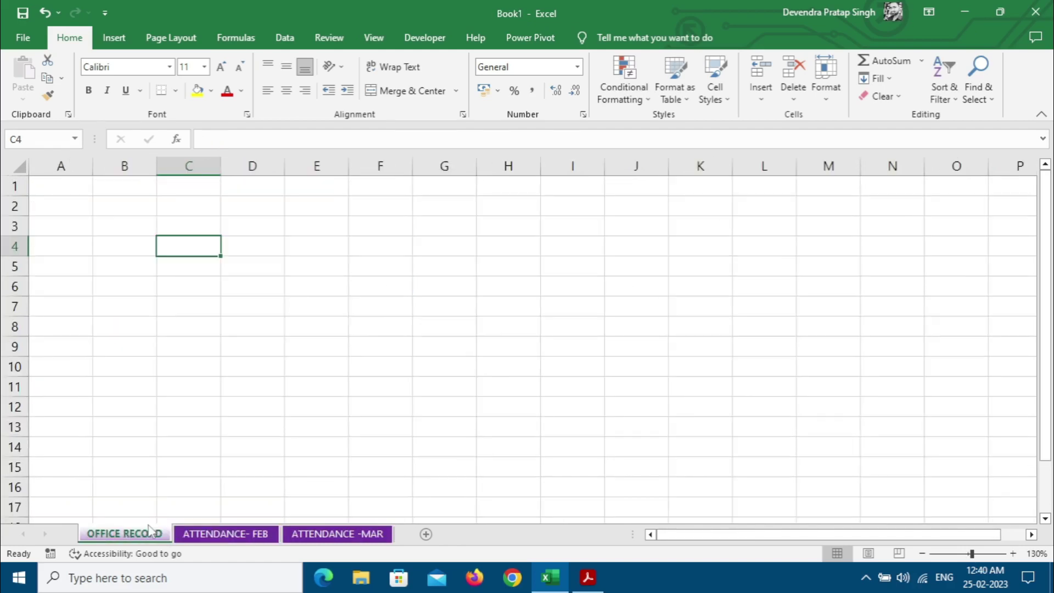
pyautogui.click(588, 577)
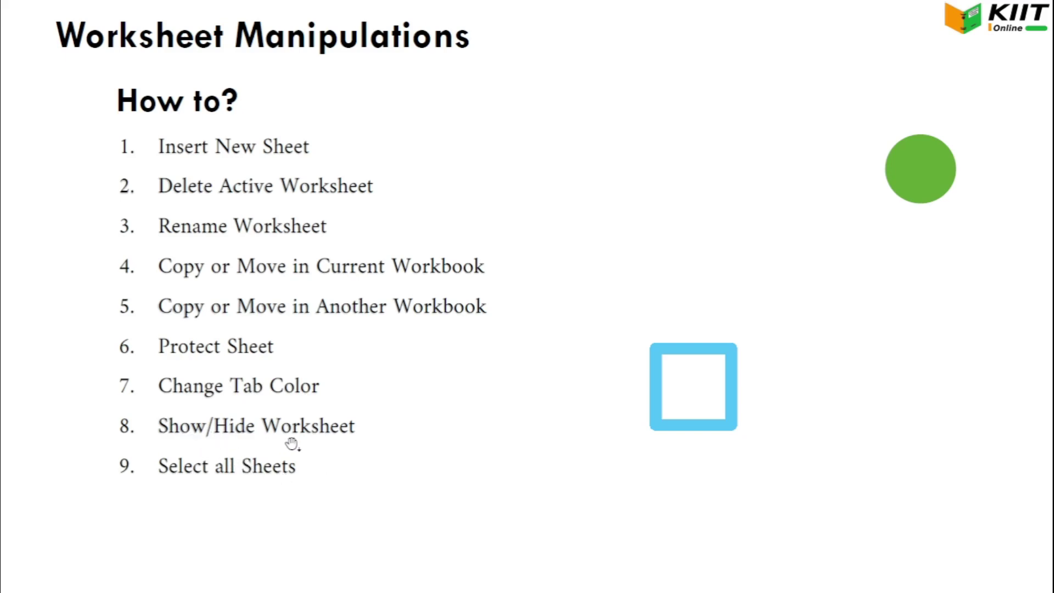
pyautogui.hotkey('alt', 'Tab')
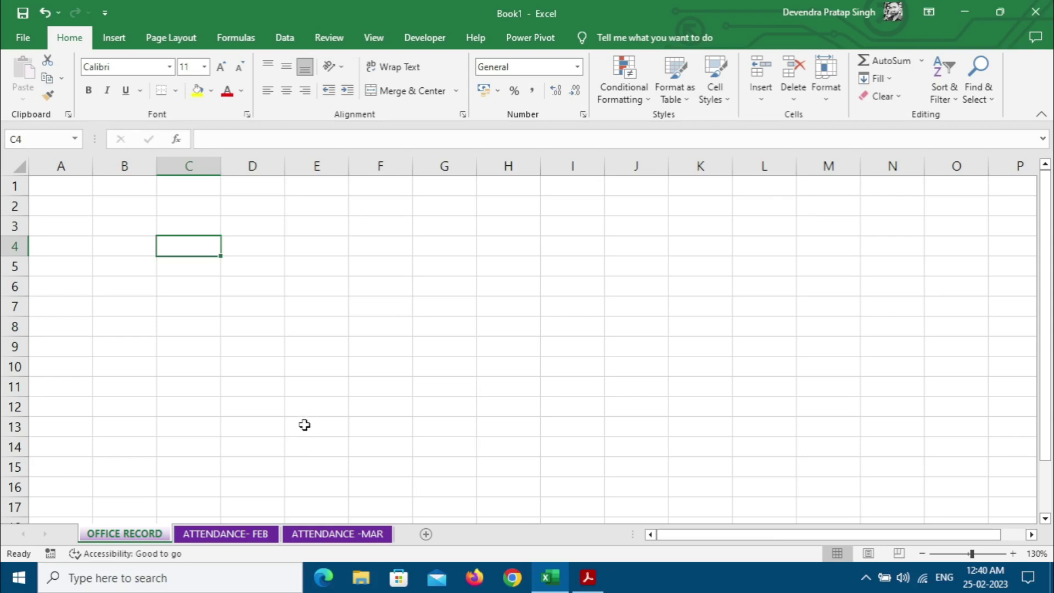
# Step: Hide the OFFICE RECORD sheet and unhide it again starting from the ATTENDANCE -MAR sheet
pyautogui.rightClick(151, 538)
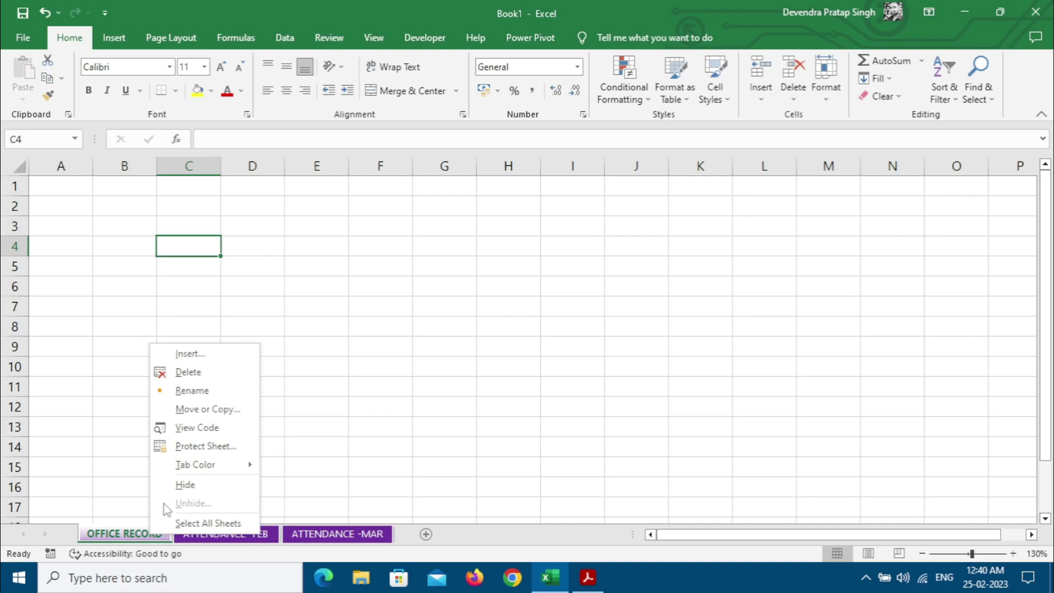
pyautogui.click(231, 485)
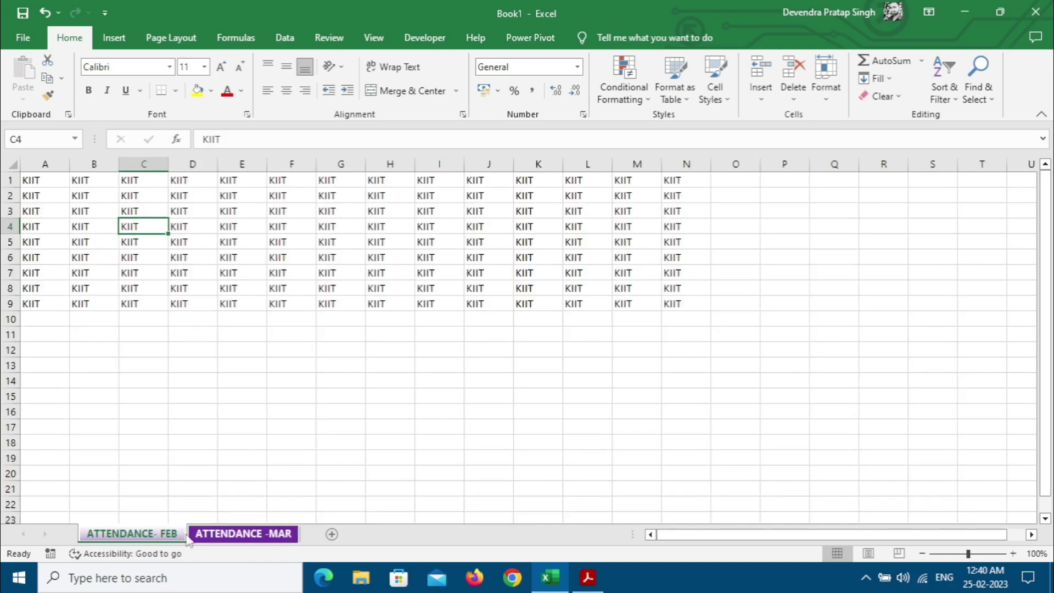
pyautogui.rightClick(159, 537)
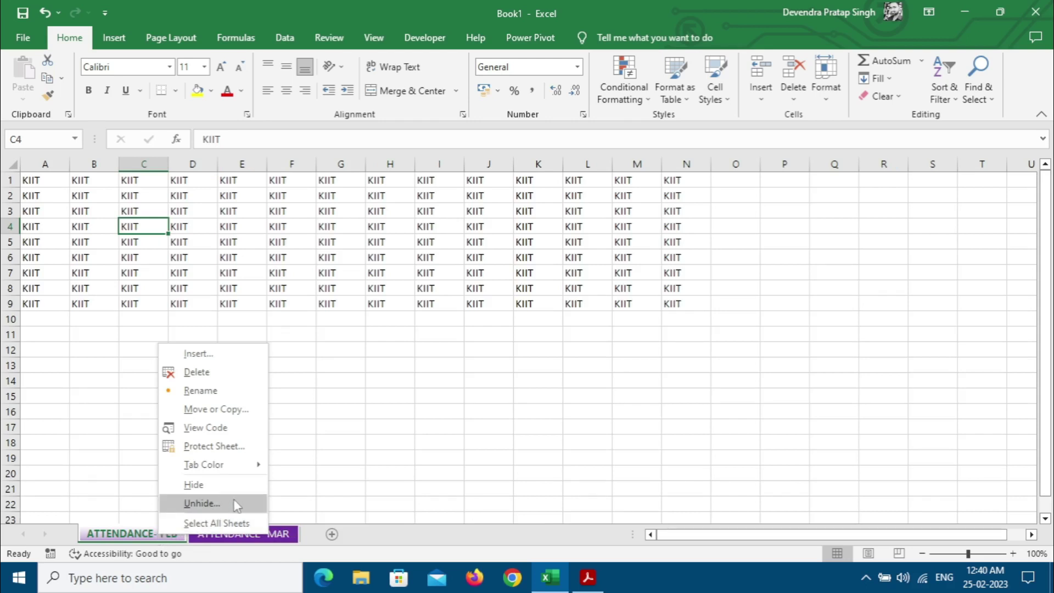
pyautogui.rightClick(295, 537)
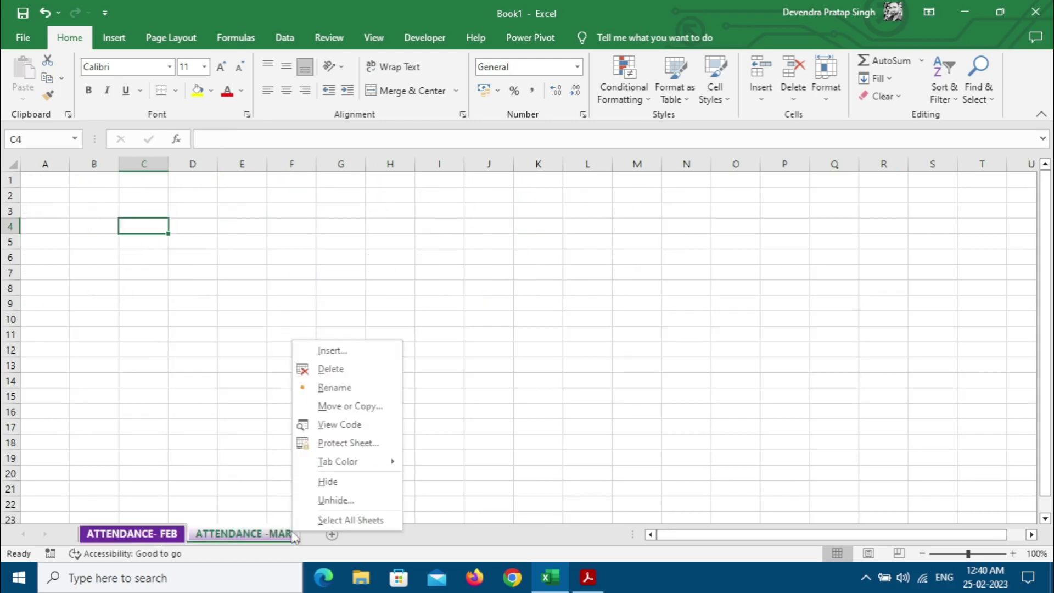
pyautogui.click(336, 501)
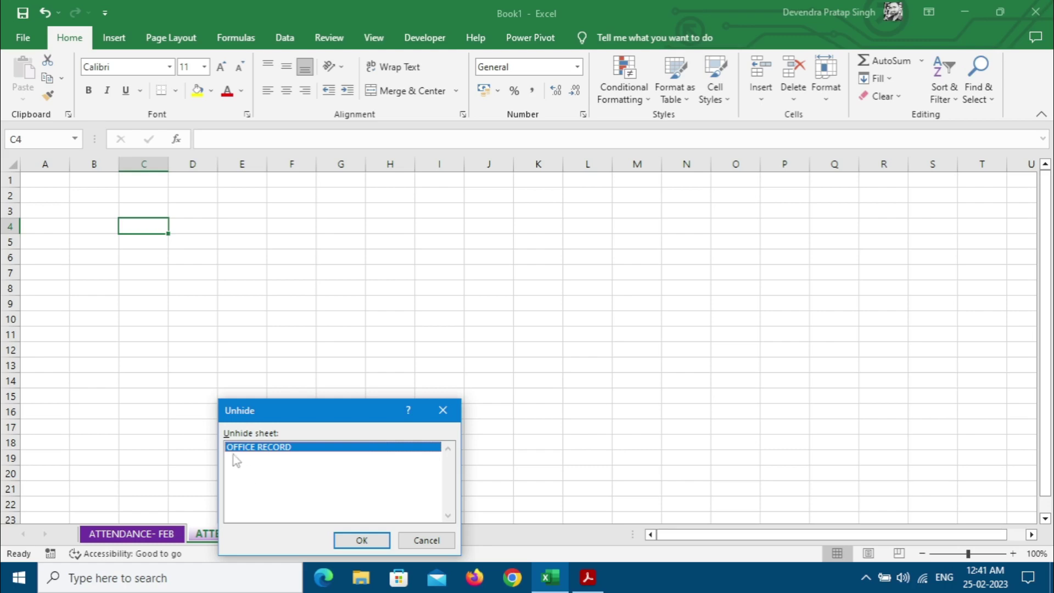
pyautogui.click(361, 541)
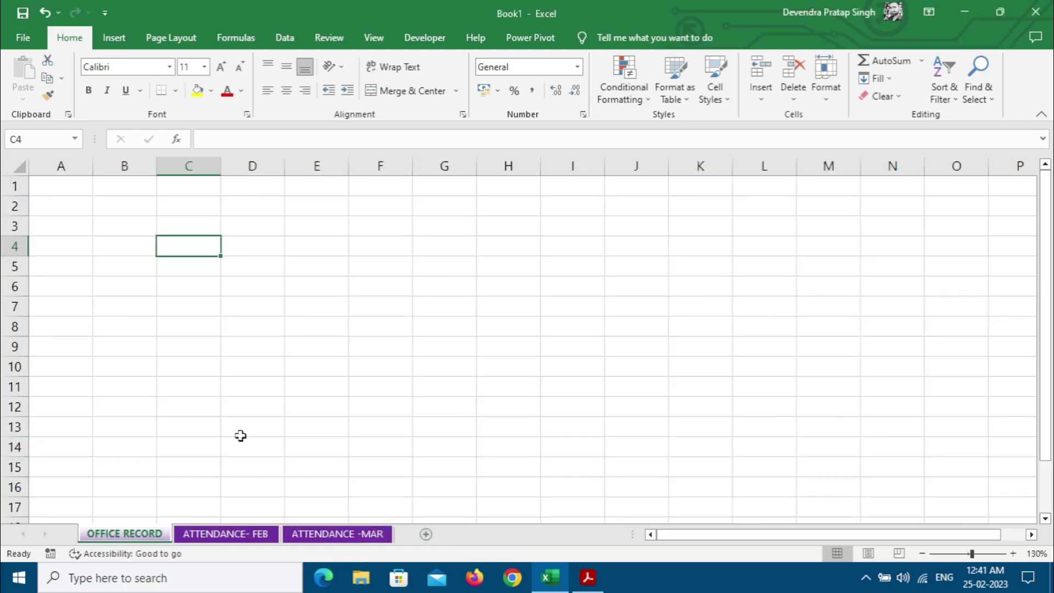
# Step: Check whether Unhide is available for the OFFICE RECORD sheet, and switch to the PDF reader to review the Worksheet Manipulations list
pyautogui.rightClick(145, 537)
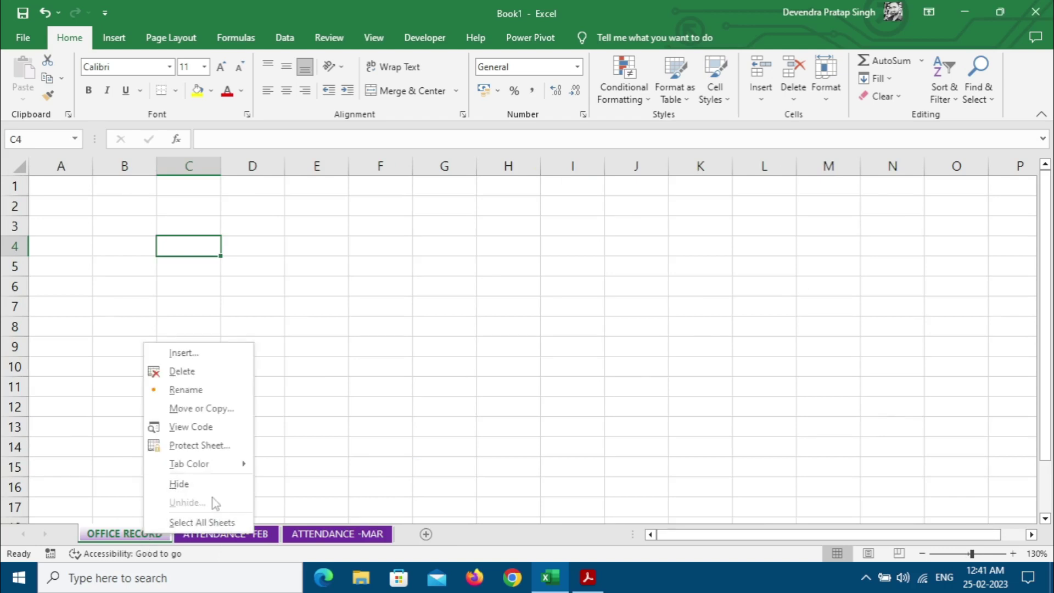
pyautogui.click(313, 435)
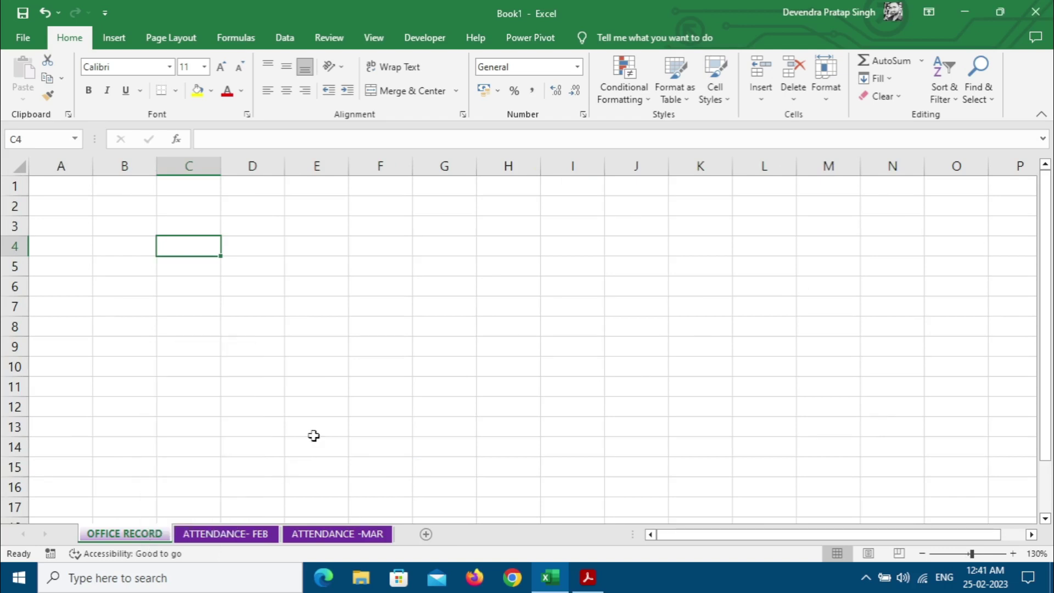
pyautogui.click(587, 577)
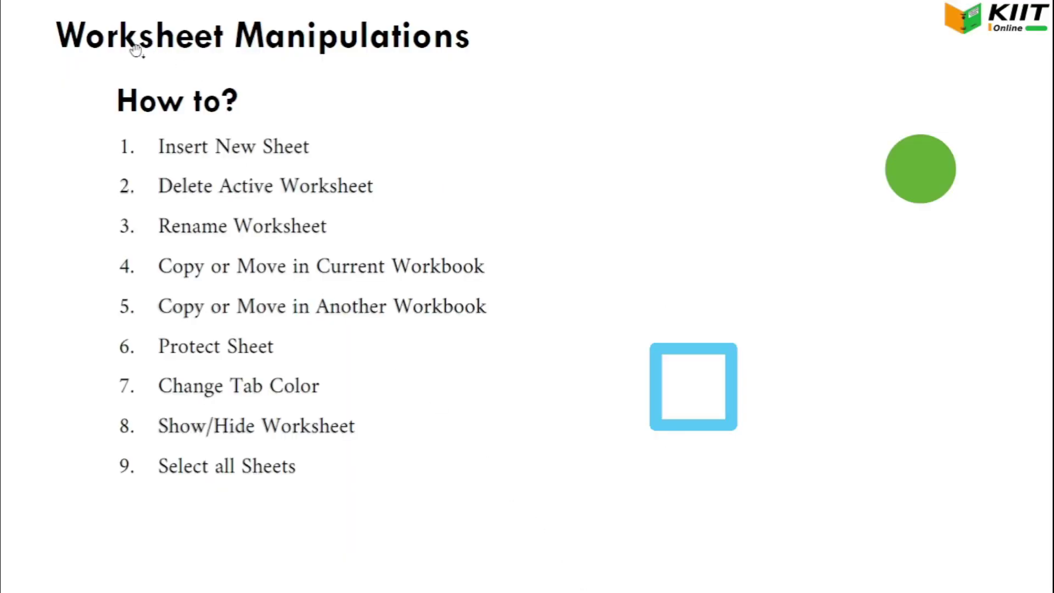